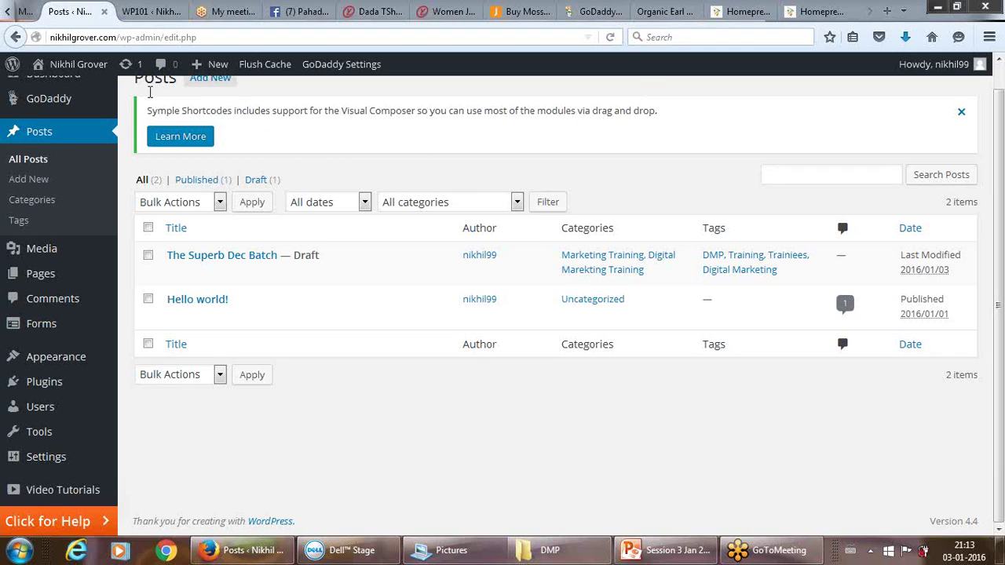
Bring up the GoDaddy domain search page and display its overview of all products.
key("ctrl+Tab")
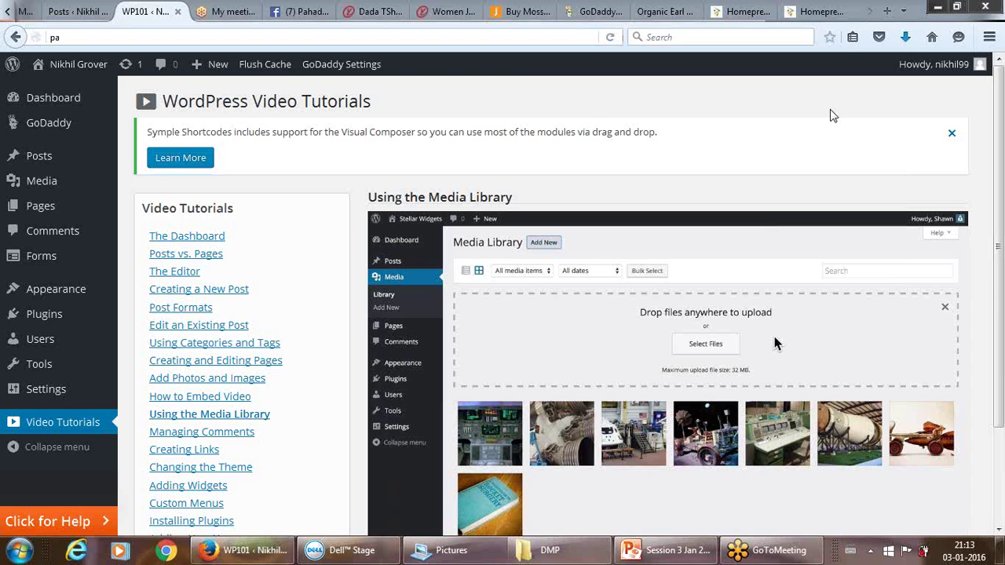
left_click(820, 10)
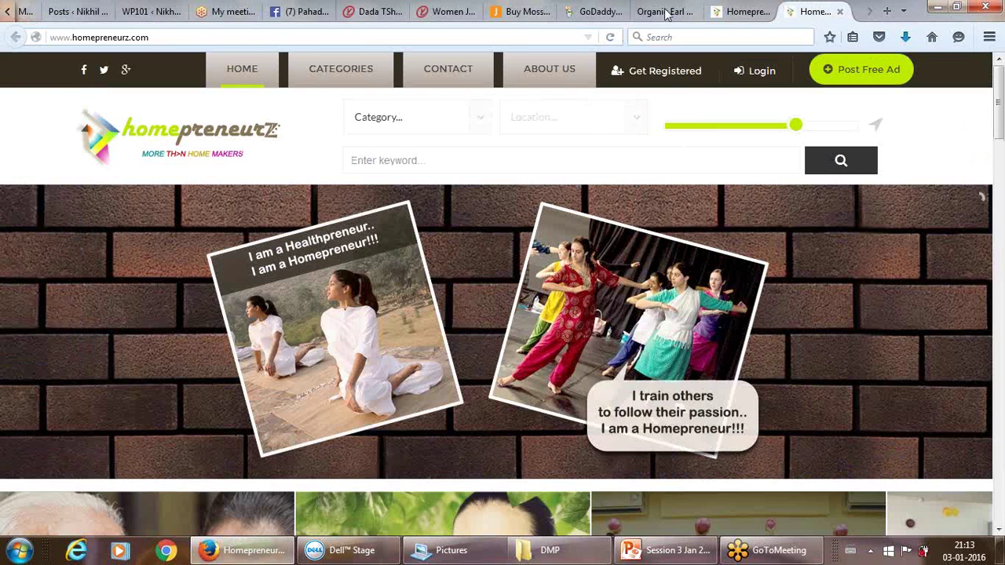
left_click(588, 10)
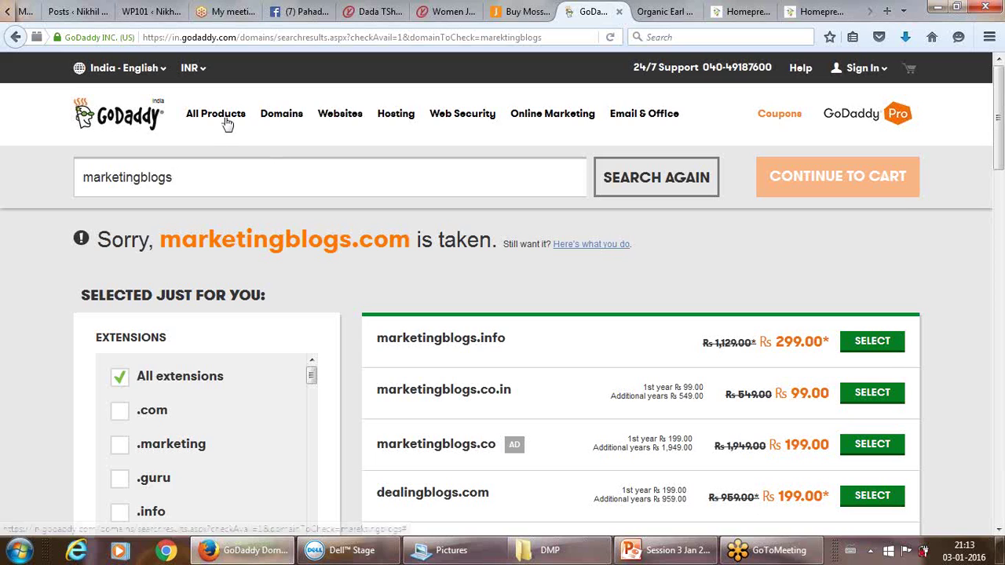
mouse_move(227, 120)
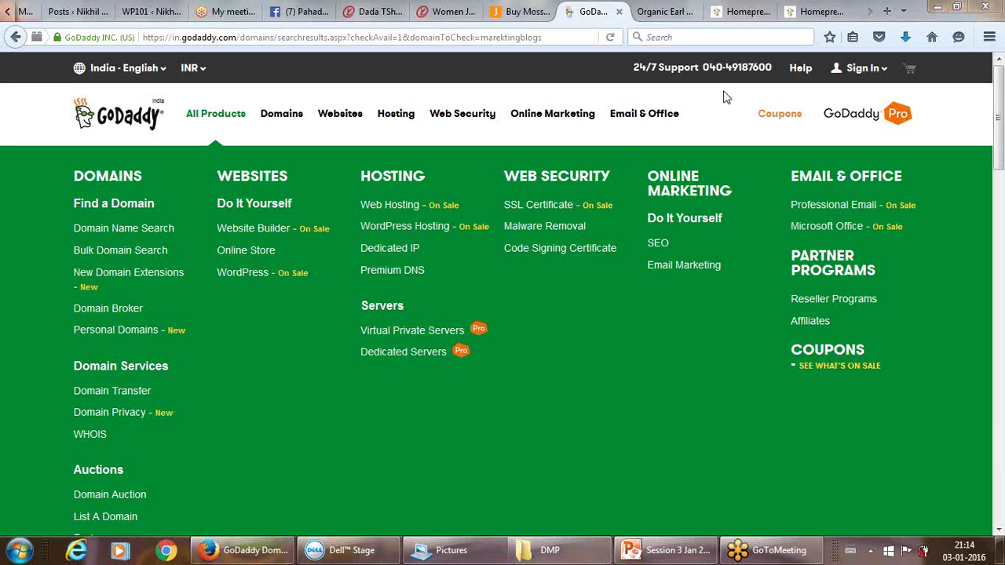
Load the WordPress site's home page in place of the last open Homepreneurz page.
left_click(817, 12)
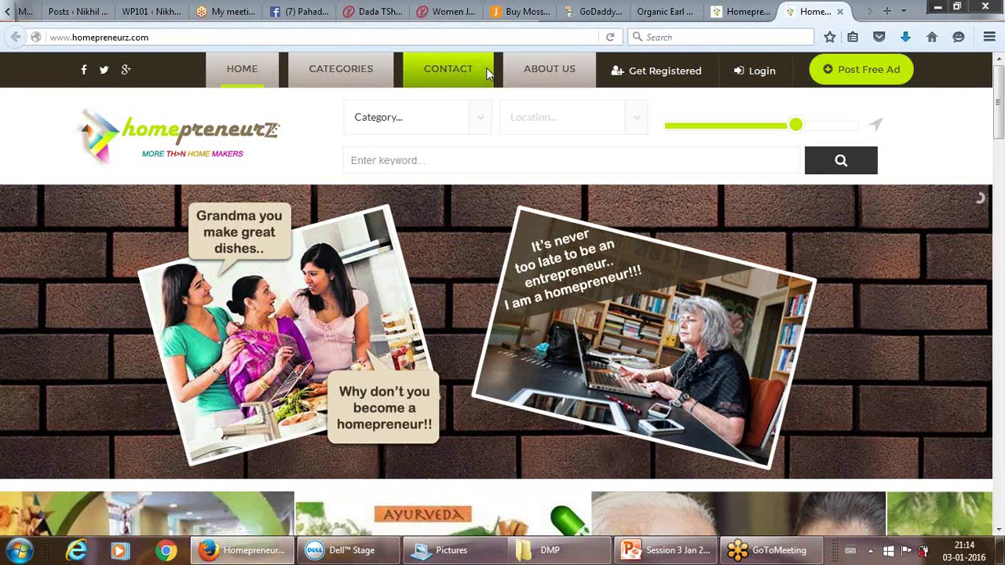
left_click(438, 37)
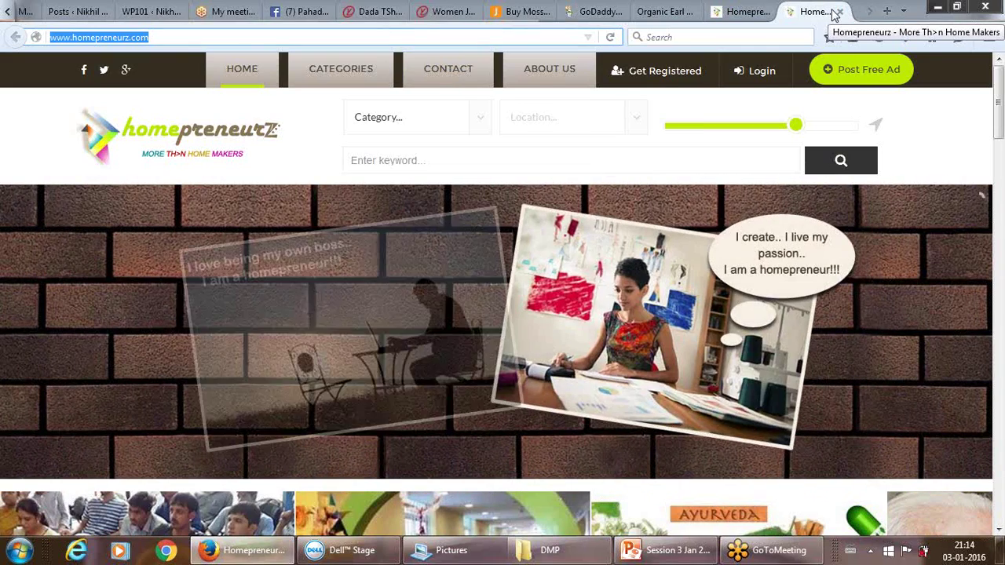
type("nikhilgrover.com/")
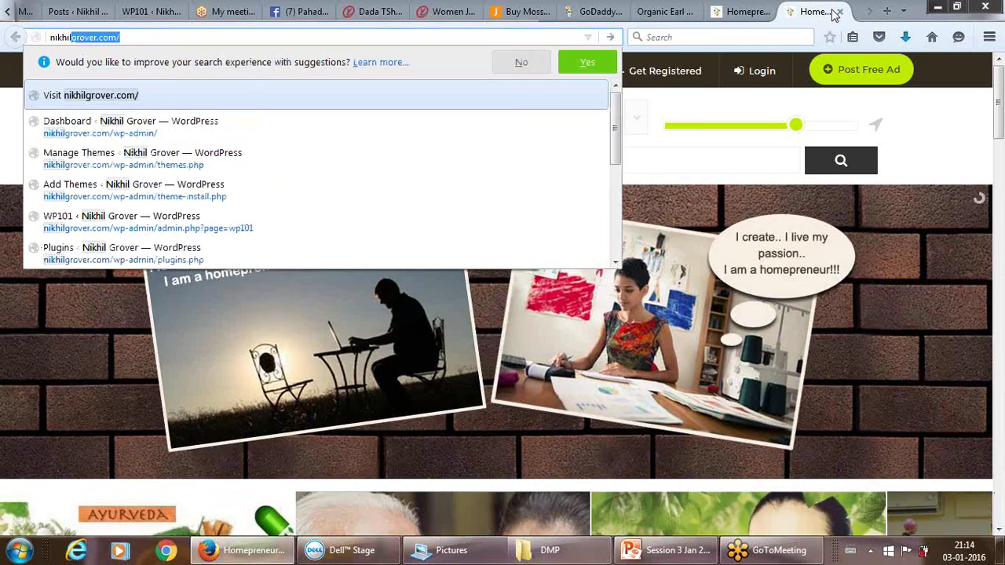
key("Return")
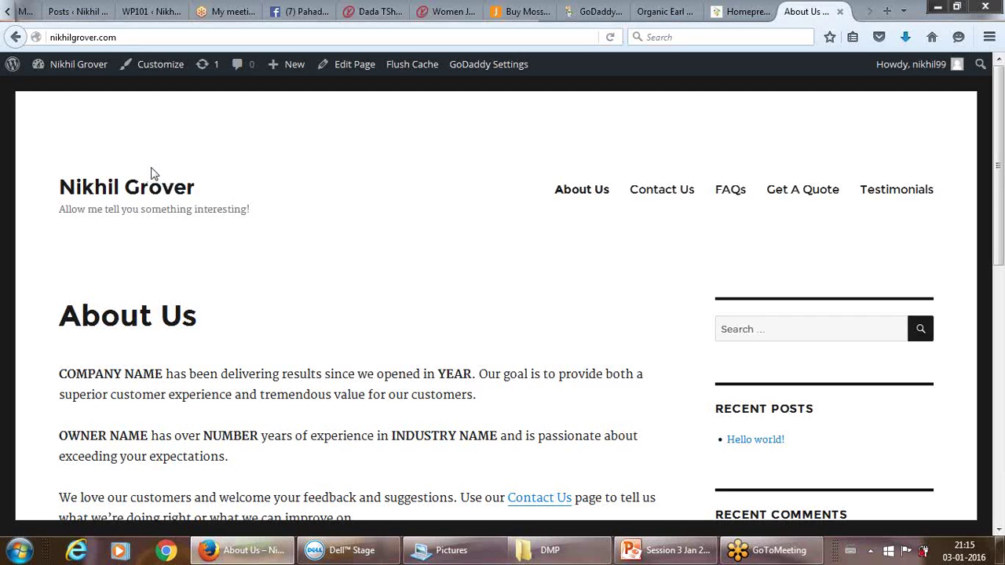
Extend the site address with /wp-admin to load the WordPress admin and show its Dashboard.
left_click(158, 38)
left_click(158, 37)
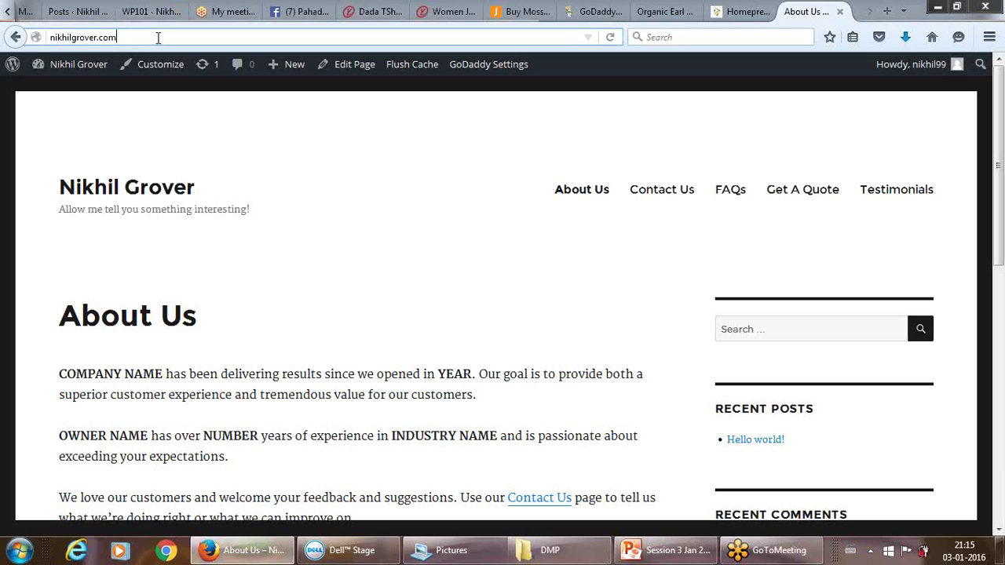
type("/")
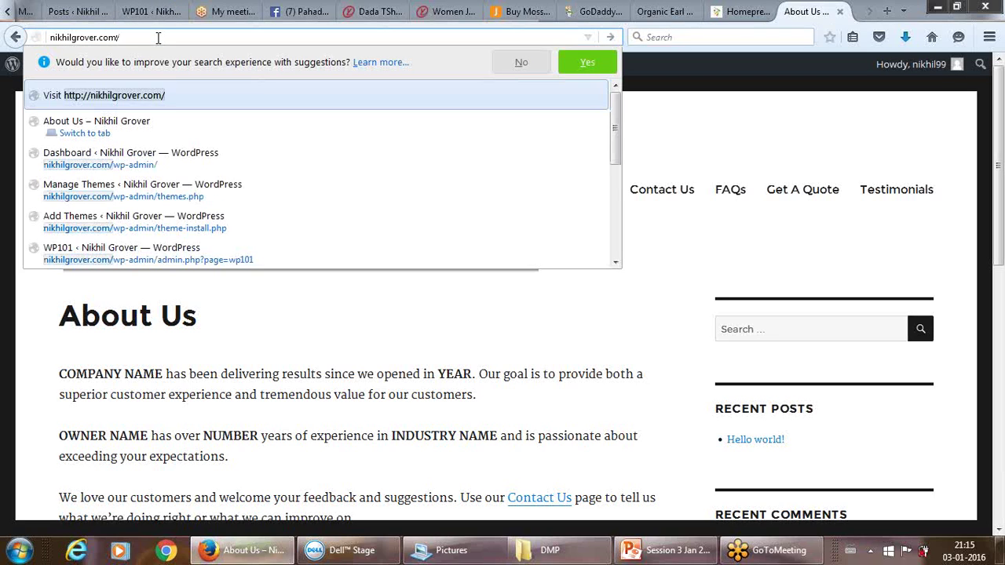
type("wp")
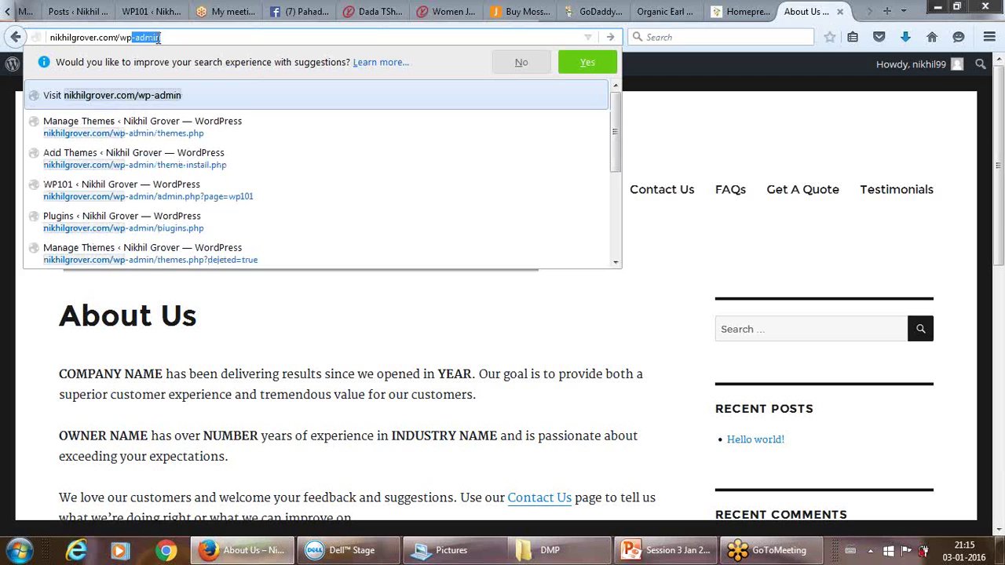
key("Return")
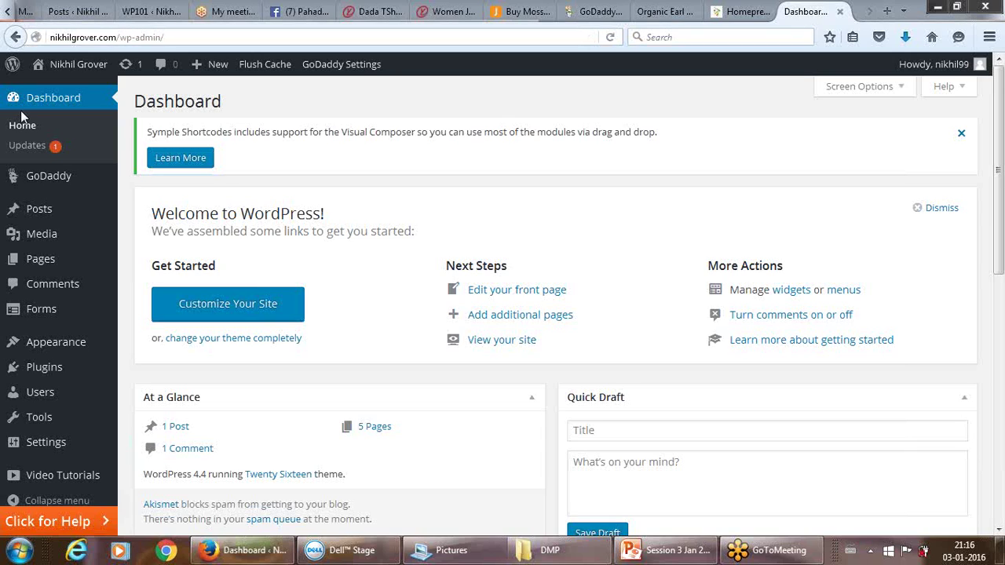
left_click(75, 102)
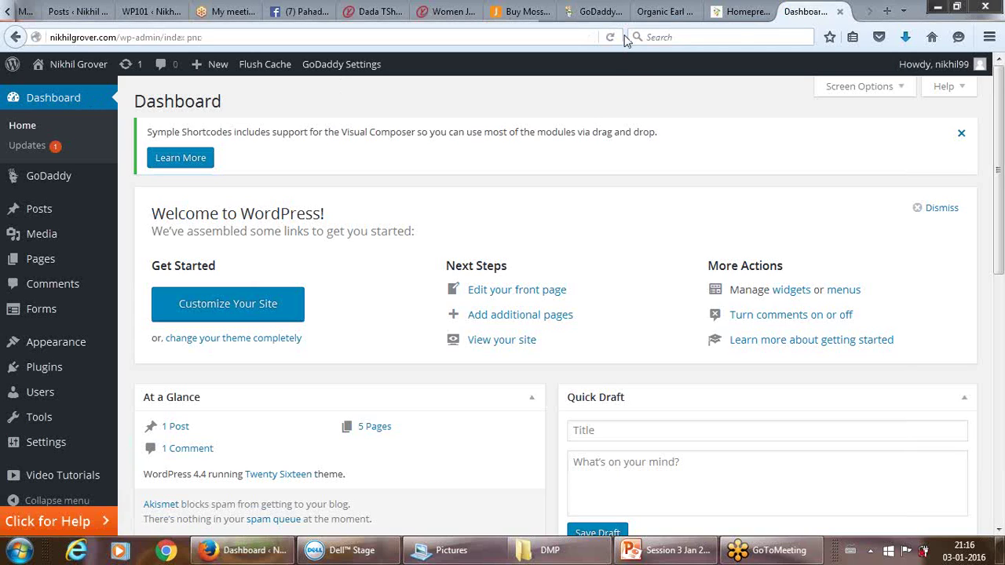
Close the GoDaddy domain search page and the Jabong jeans product page.
left_click(742, 9)
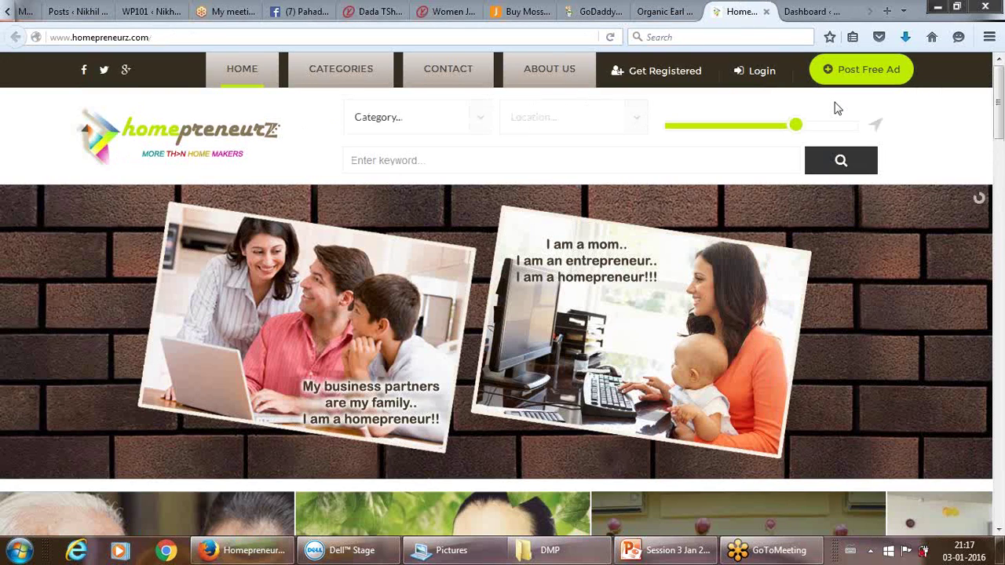
left_click(611, 13)
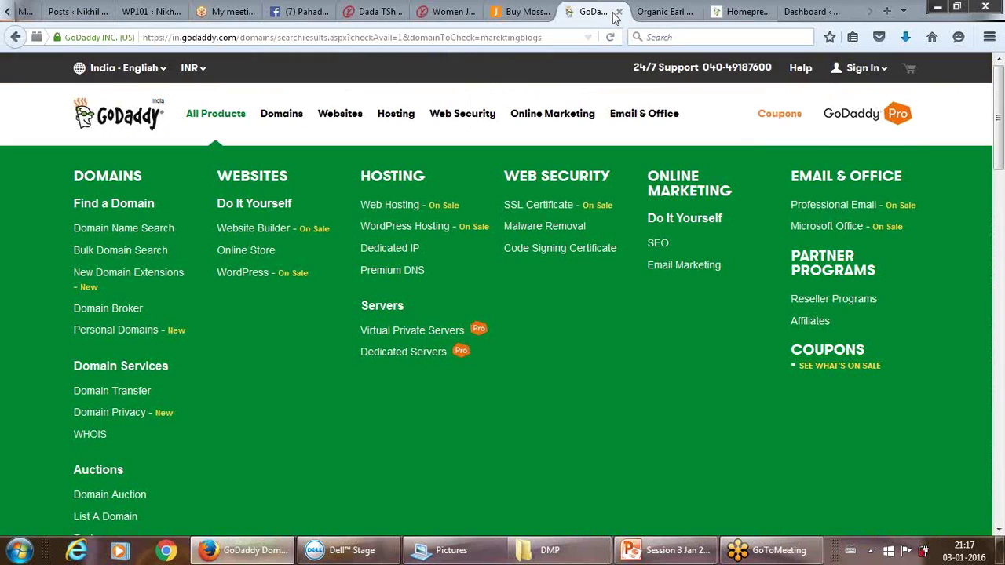
left_click(617, 12)
left_click(539, 14)
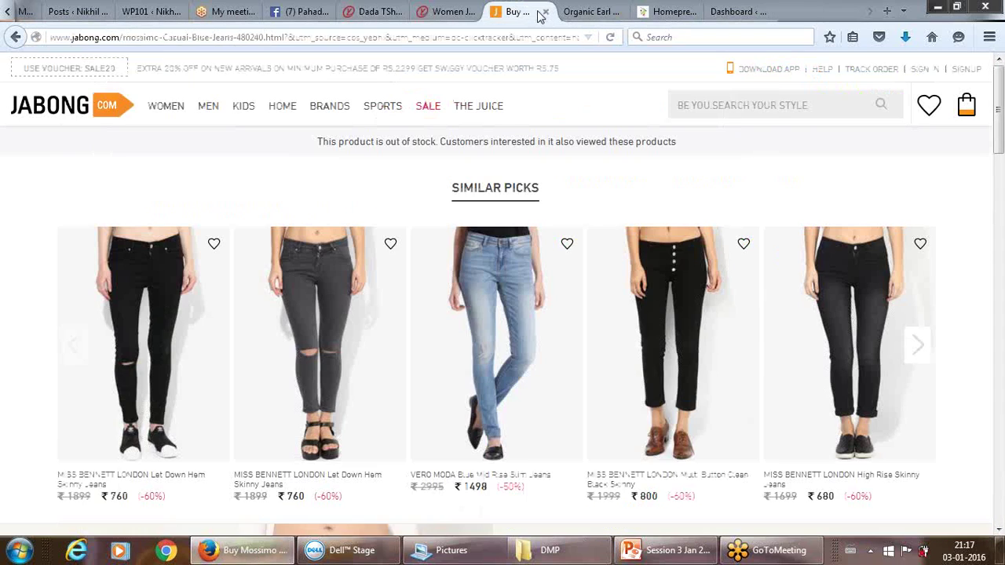
left_click(544, 12)
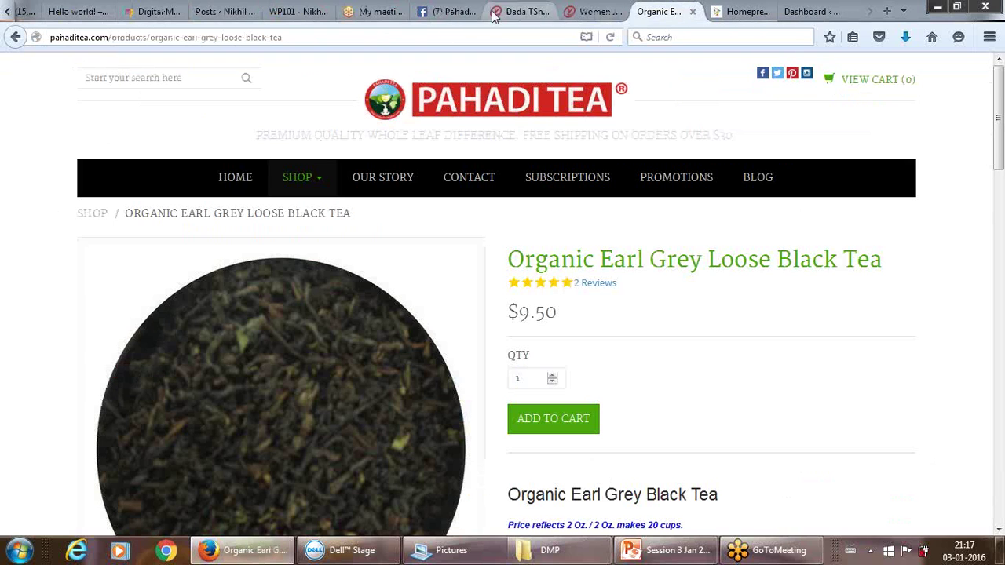
Close the two Yebhi shopping pages, the women's jeans listing and the Dada TShirt collection.
left_click(603, 11)
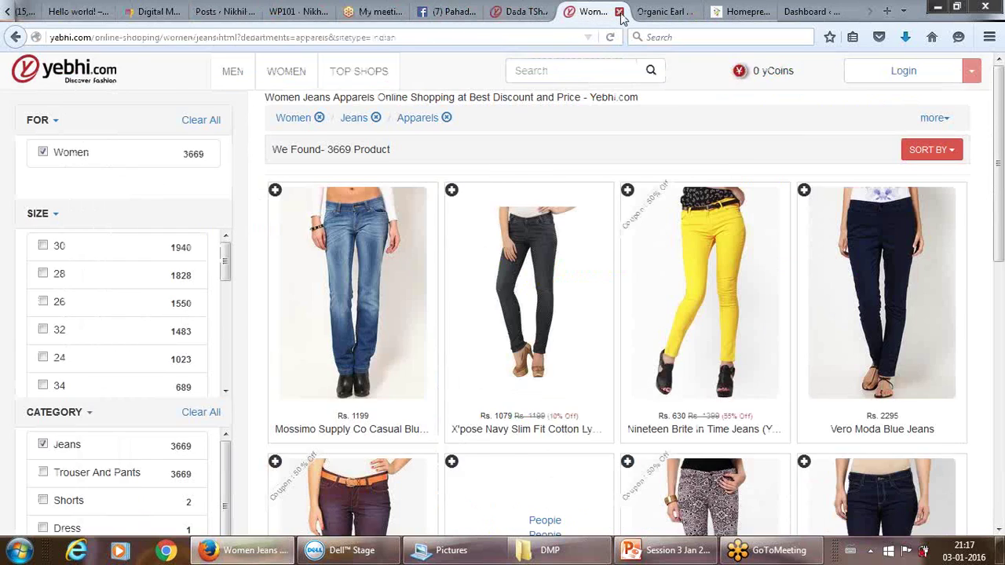
left_click(620, 12)
left_click(531, 14)
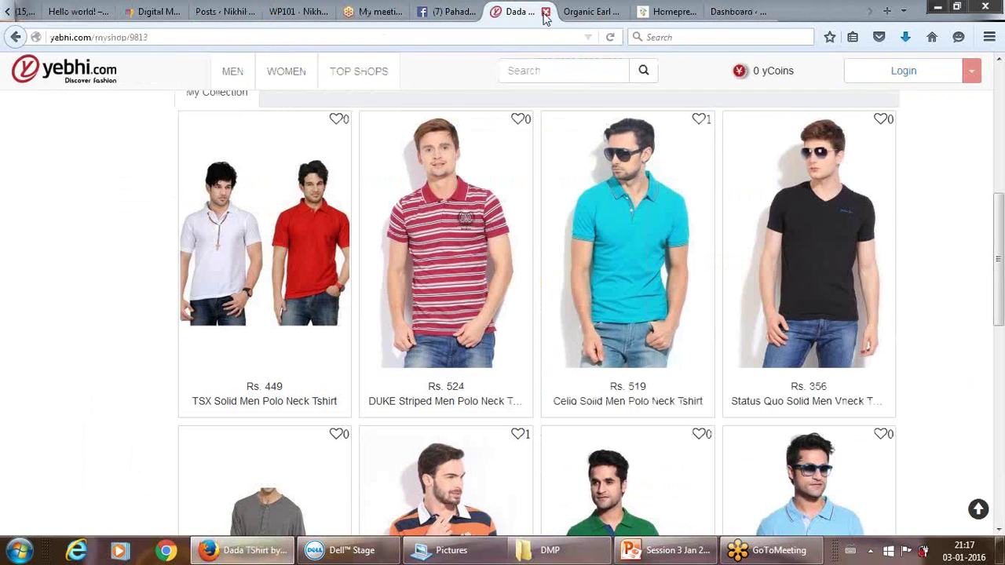
left_click(546, 13)
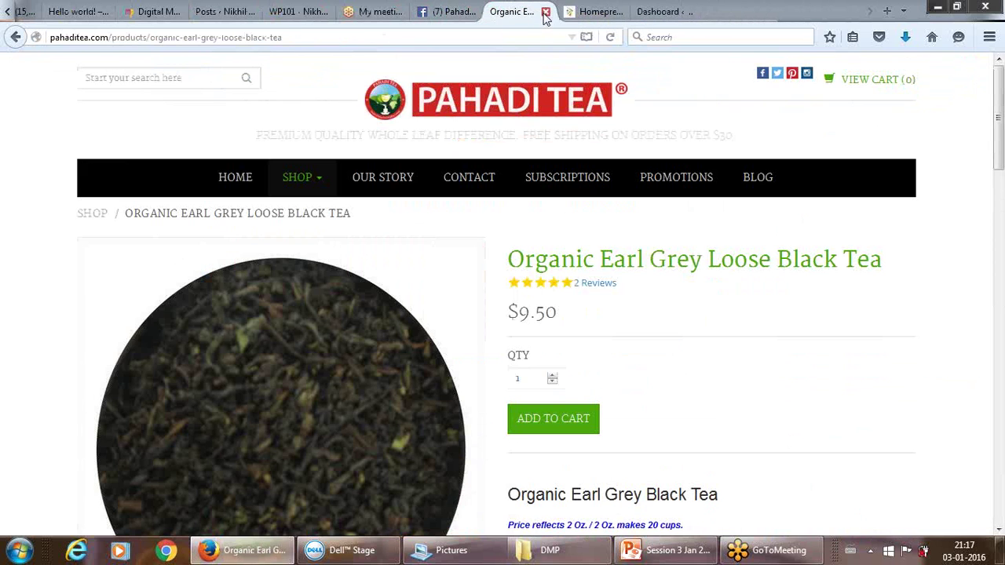
Load the WordPress site in place of the remaining Homepreneurz page and open its recent post "Hello world!".
left_click(586, 12)
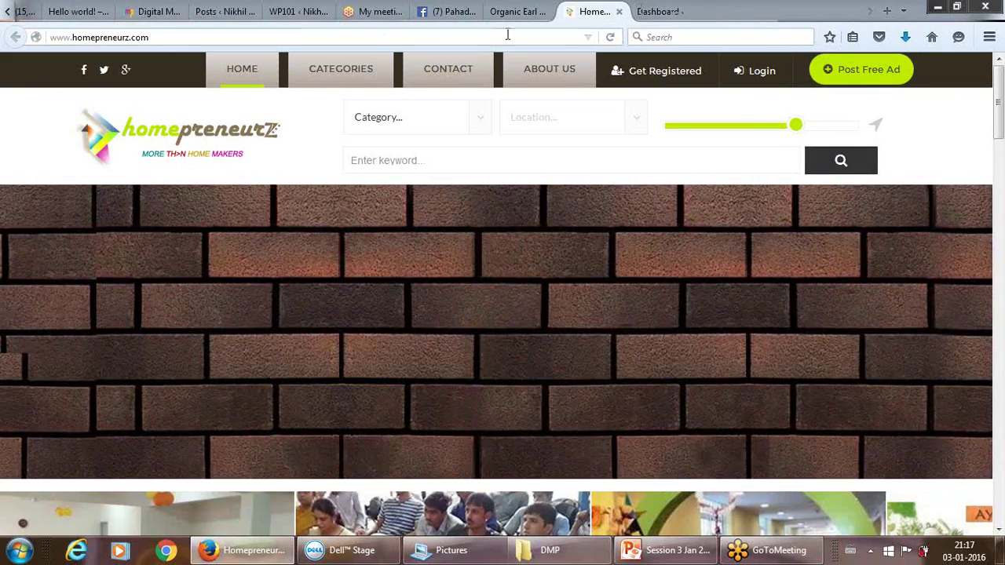
left_click(507, 35)
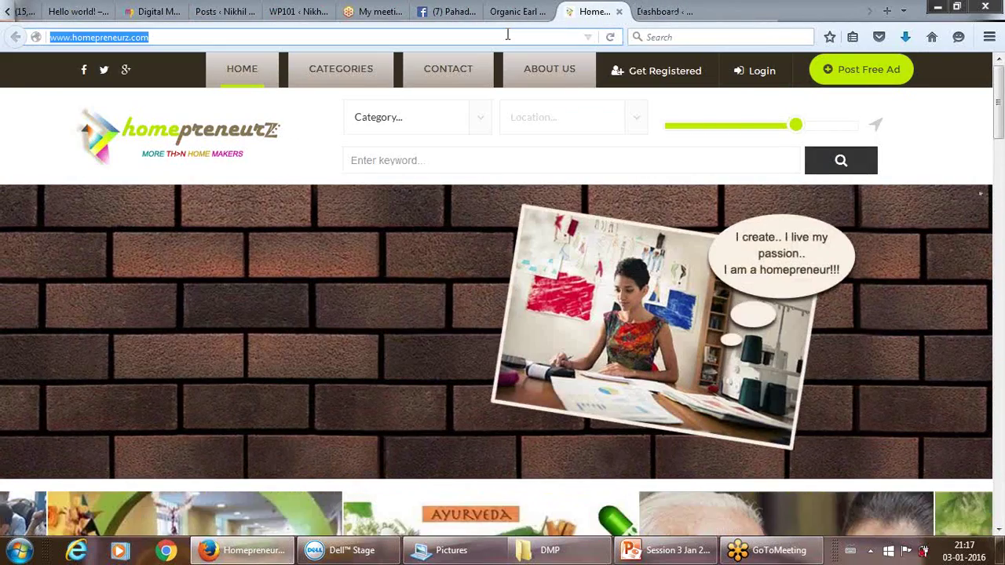
type("nikhilgrover.com/")
key("Return")
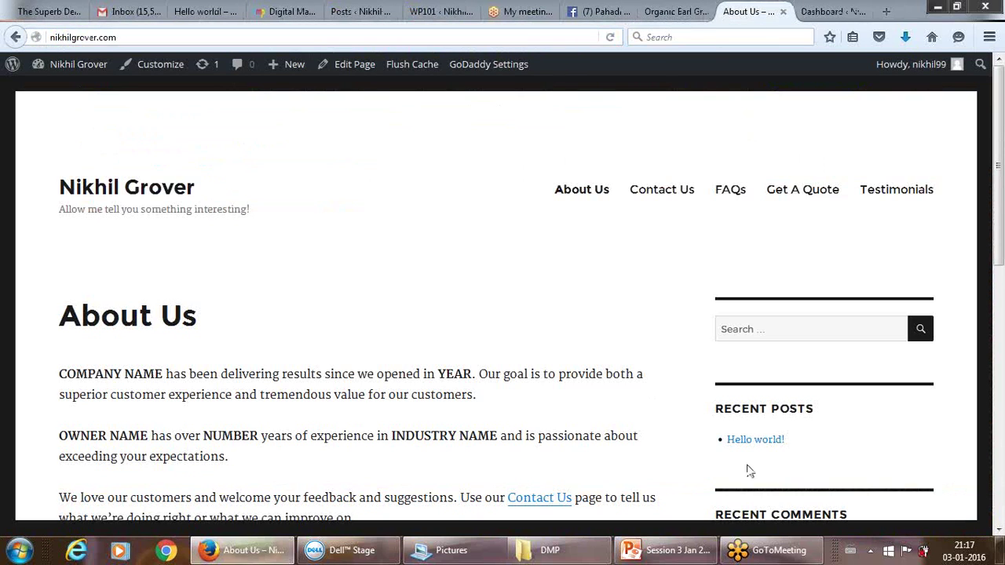
left_click(751, 452)
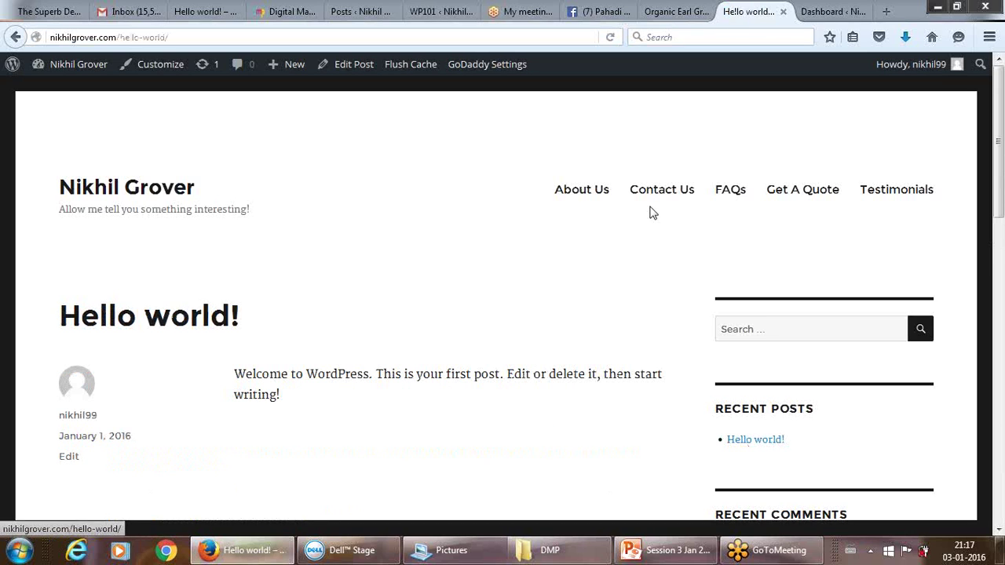
Return to the WordPress Dashboard and open the Themes management page.
left_click(816, 11)
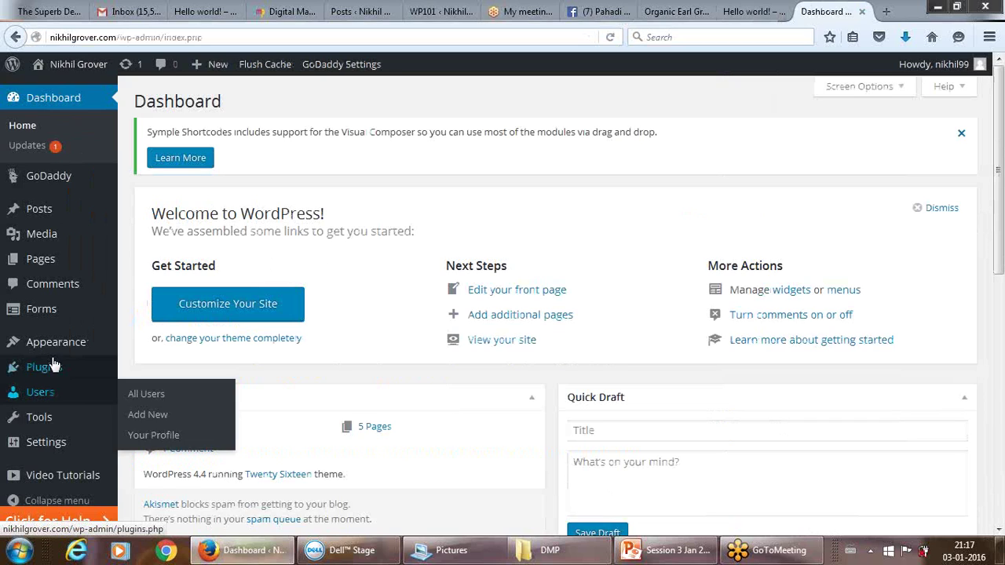
mouse_move(55, 345)
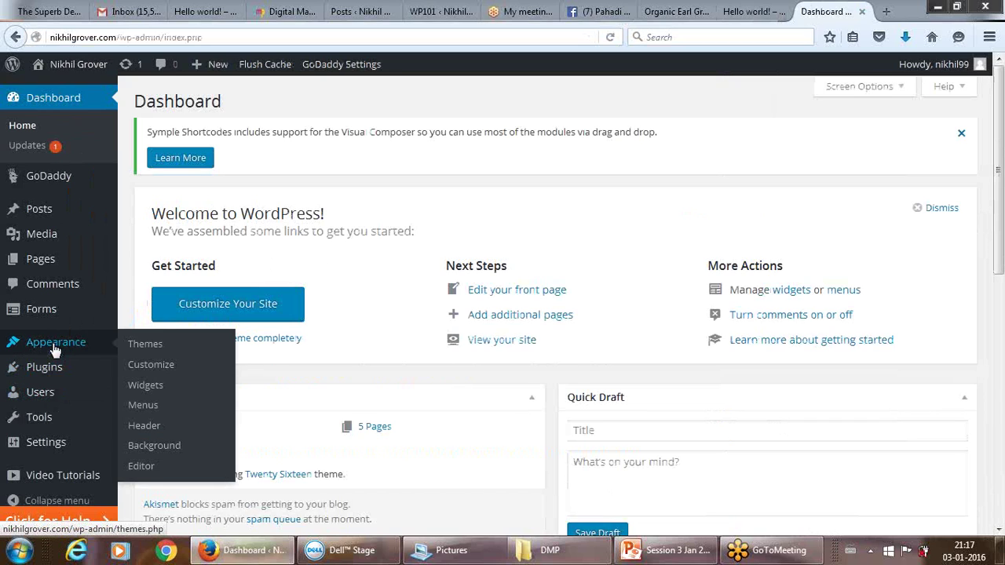
left_click(138, 347)
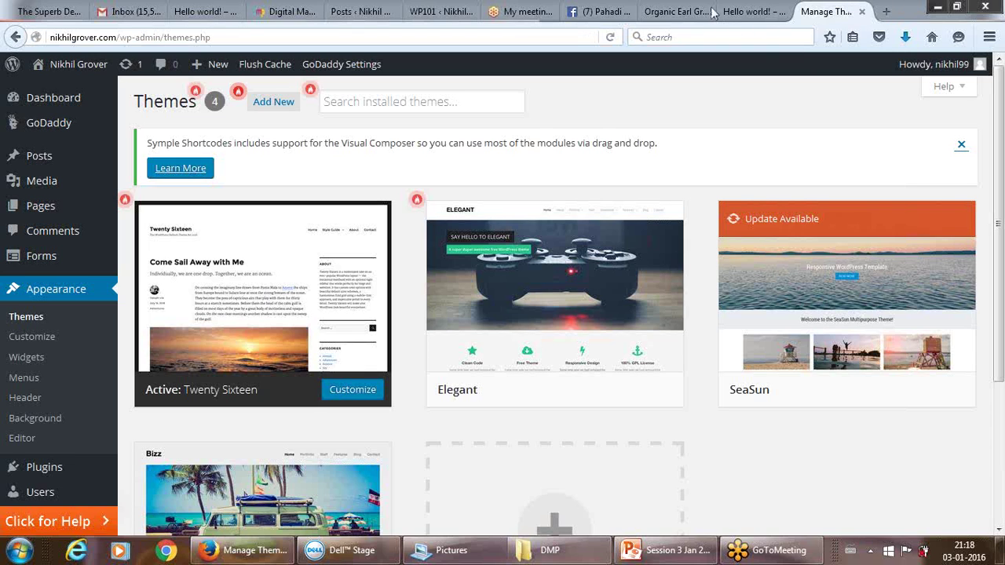
Examine the Pahadi Tea site's Our Story page alongside the WordPress Themes page.
left_click(668, 10)
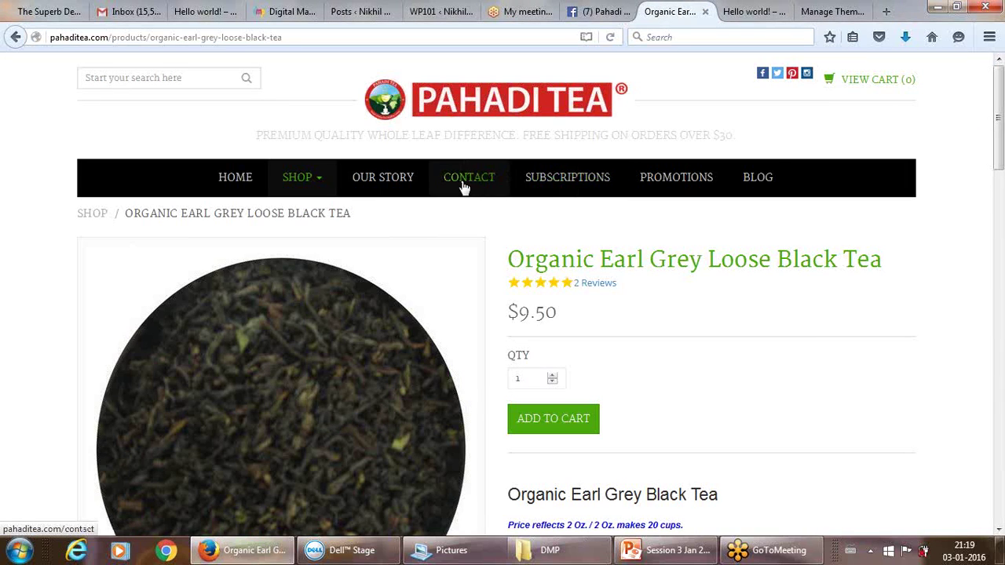
left_click(401, 180)
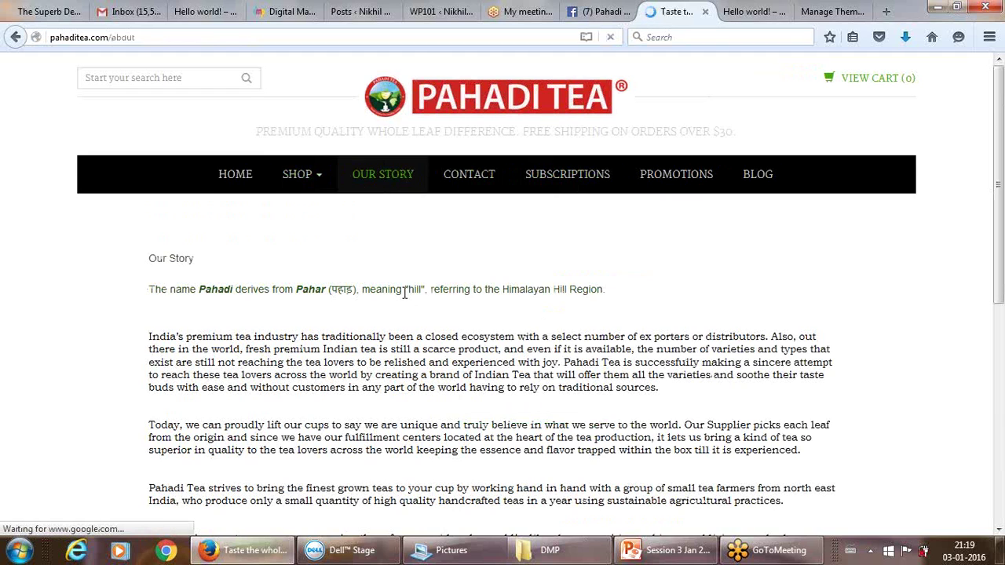
left_click(817, 11)
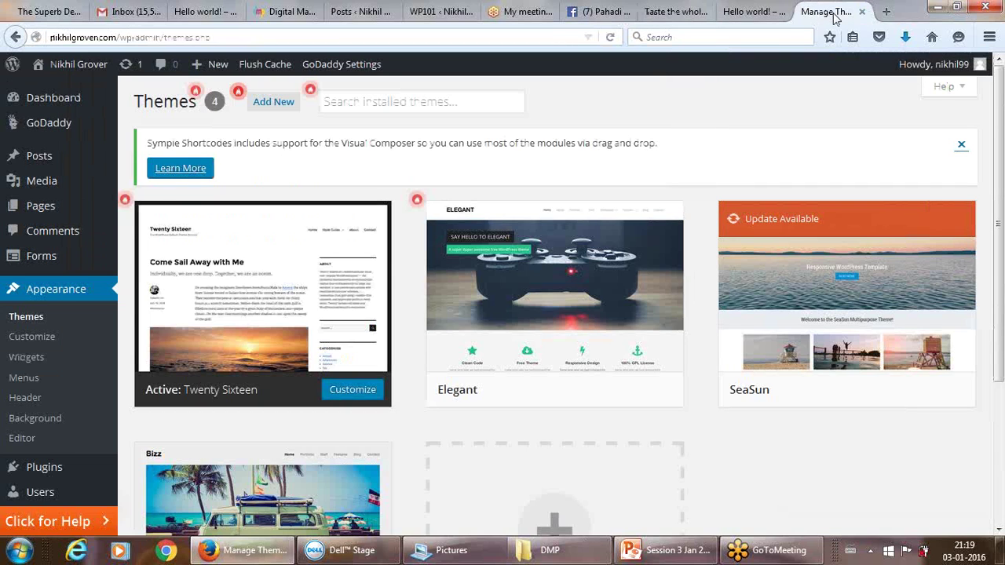
left_click(673, 11)
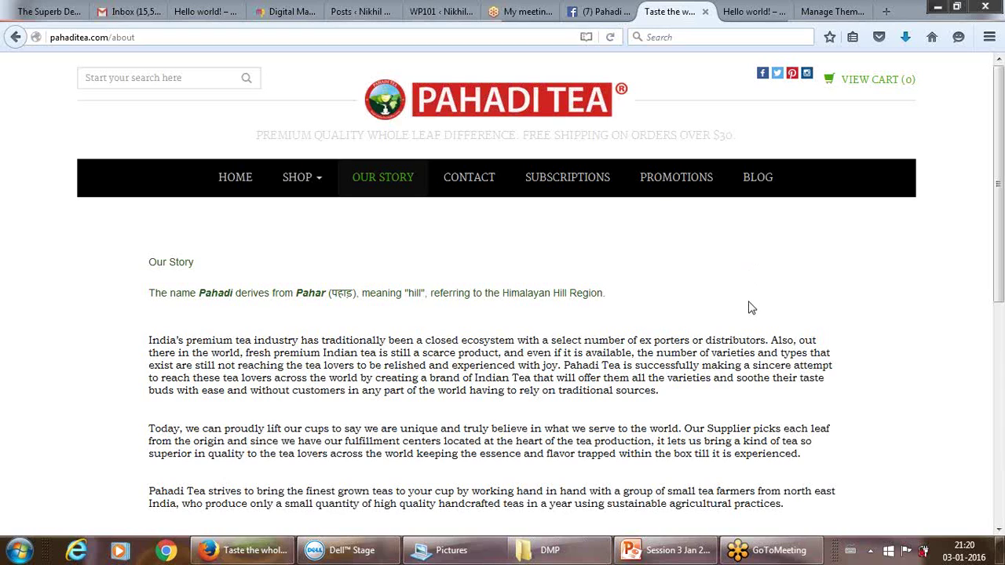
left_click(828, 9)
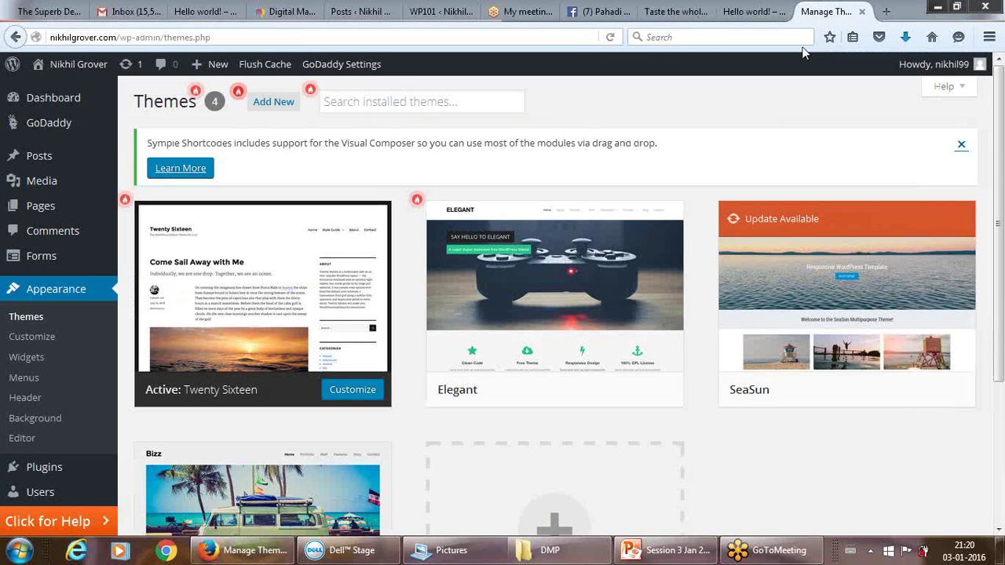
View the "Hello world!" post and the Pahadi TEA Facebook page, and return to the WordPress Themes page.
left_click(752, 11)
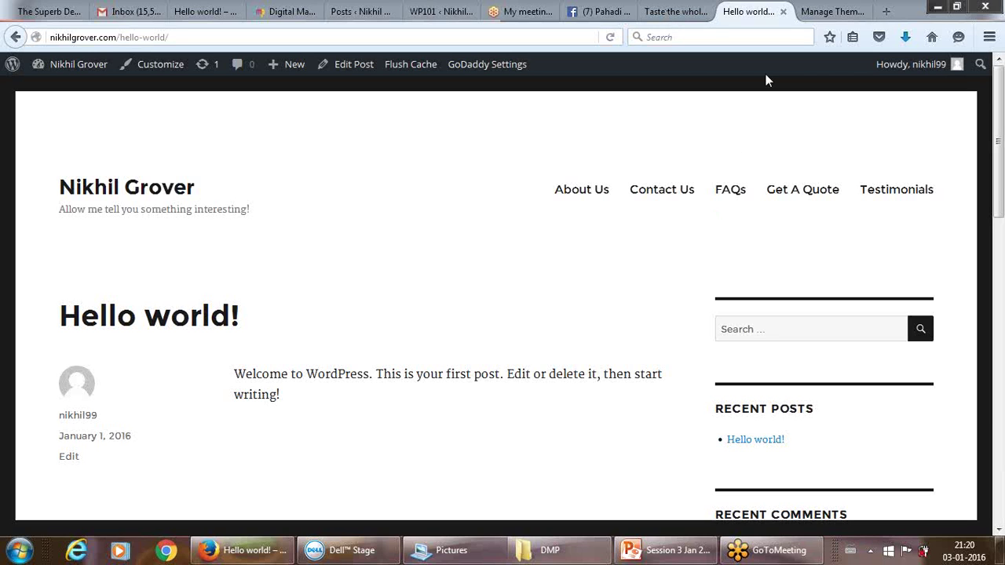
left_click(589, 8)
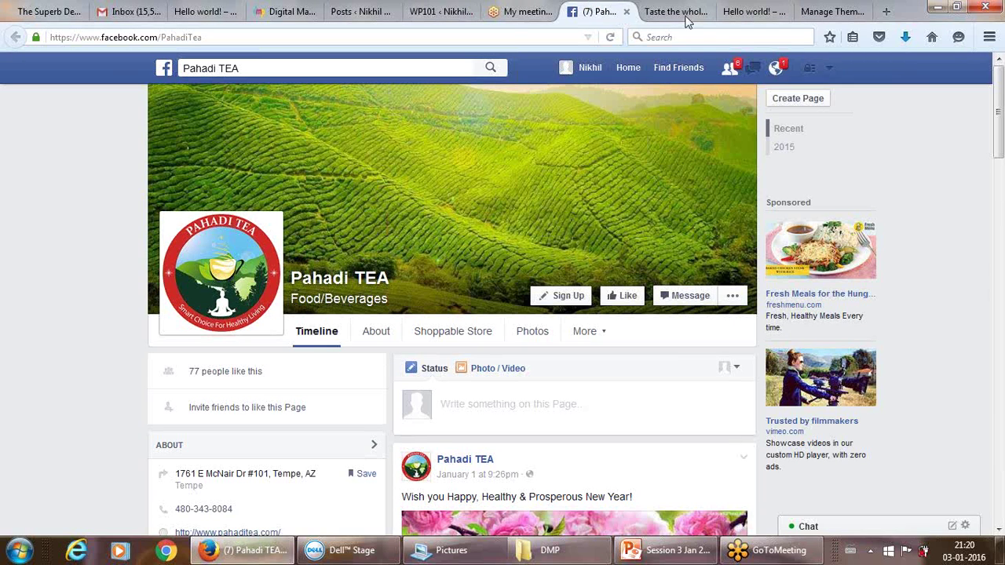
left_click(817, 13)
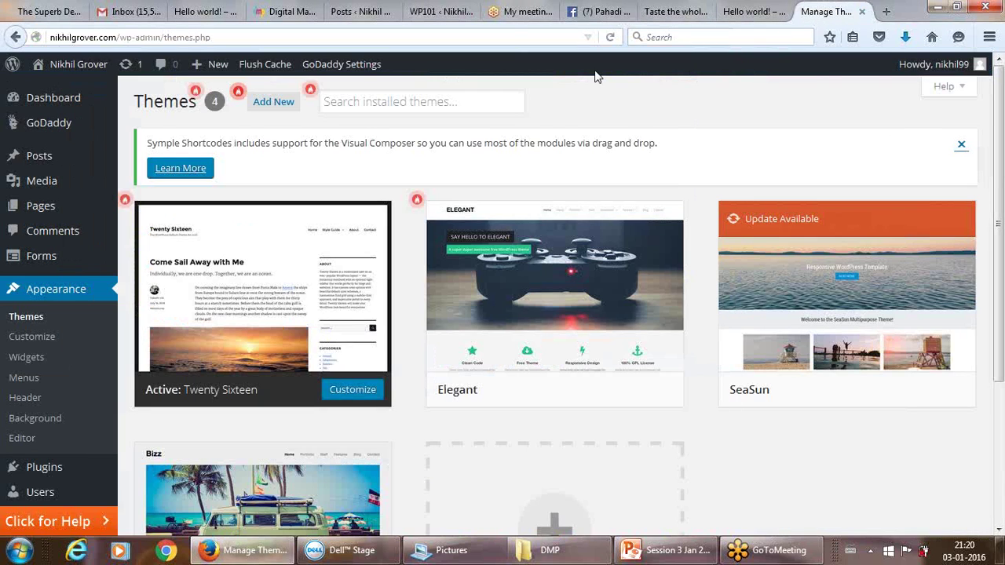
Return to the WordPress Dashboard and open the logged-in account's profile settings.
left_click(69, 100)
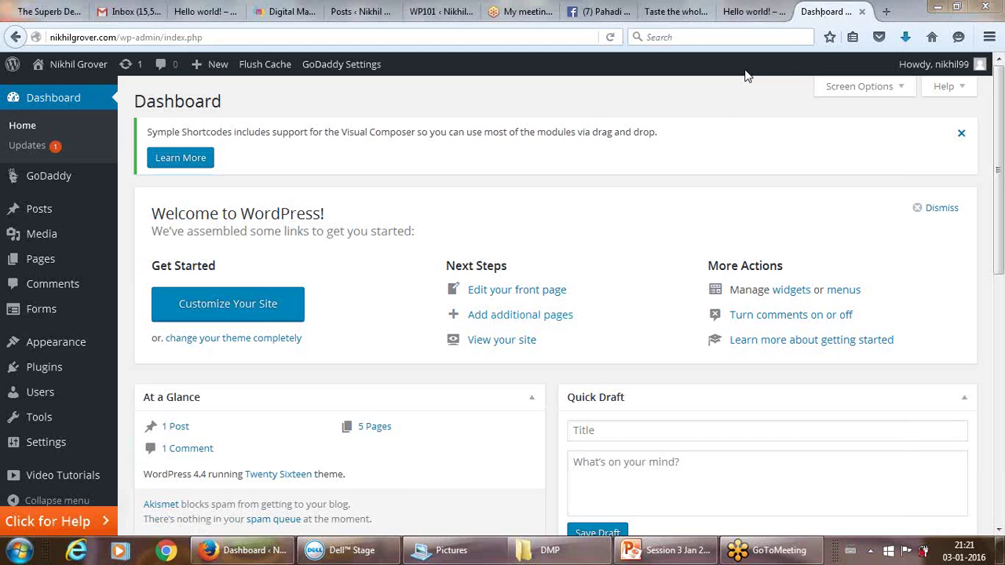
mouse_move(958, 67)
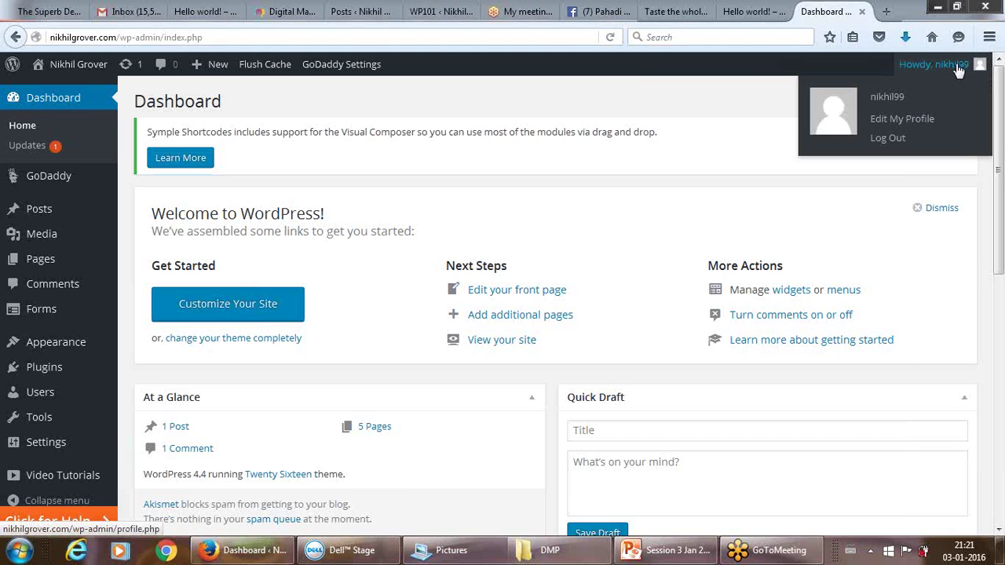
left_click(900, 128)
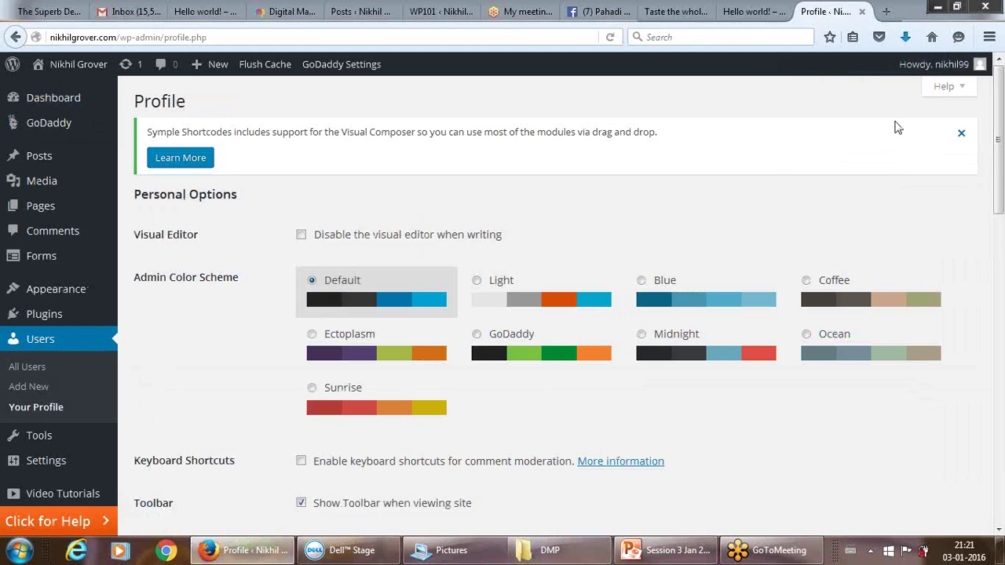
Preview the Light and Blue admin color schemes and restore the Default scheme.
left_click(516, 303)
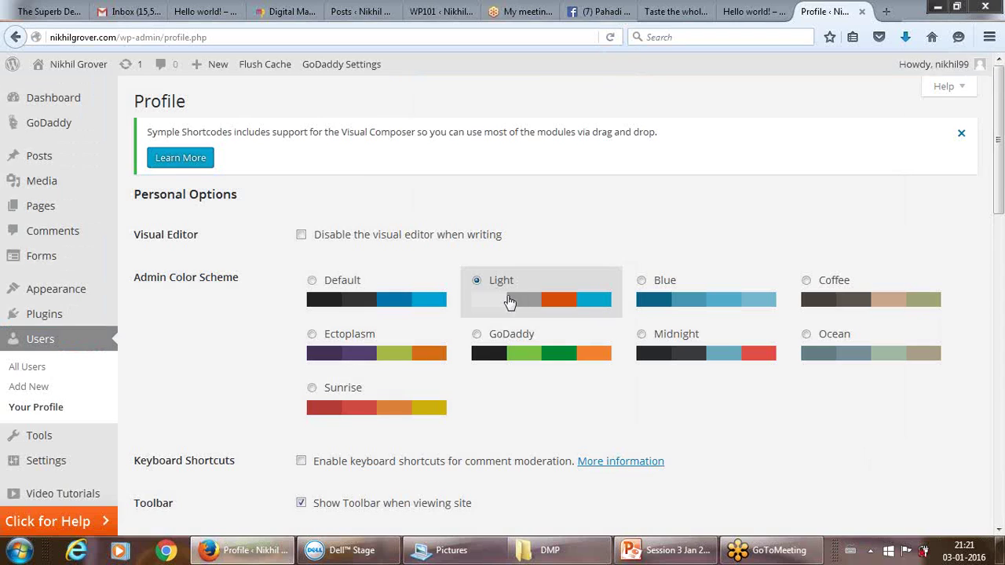
left_click(365, 298)
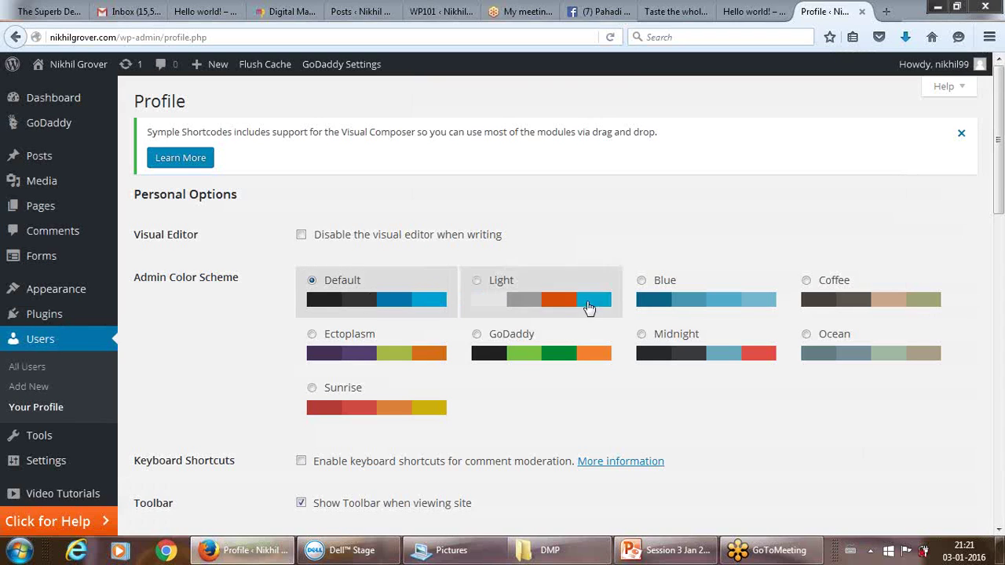
left_click(642, 282)
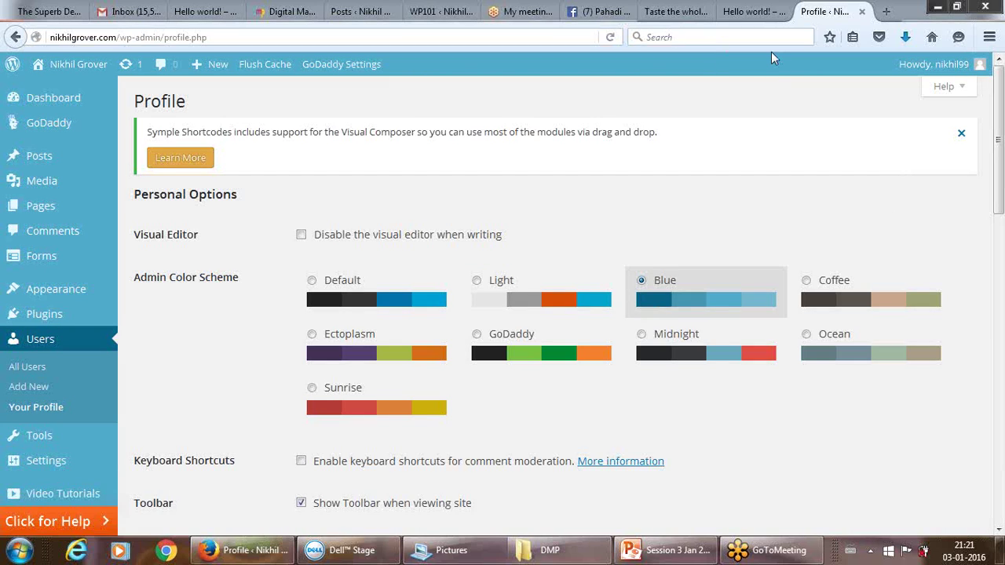
left_click(312, 283)
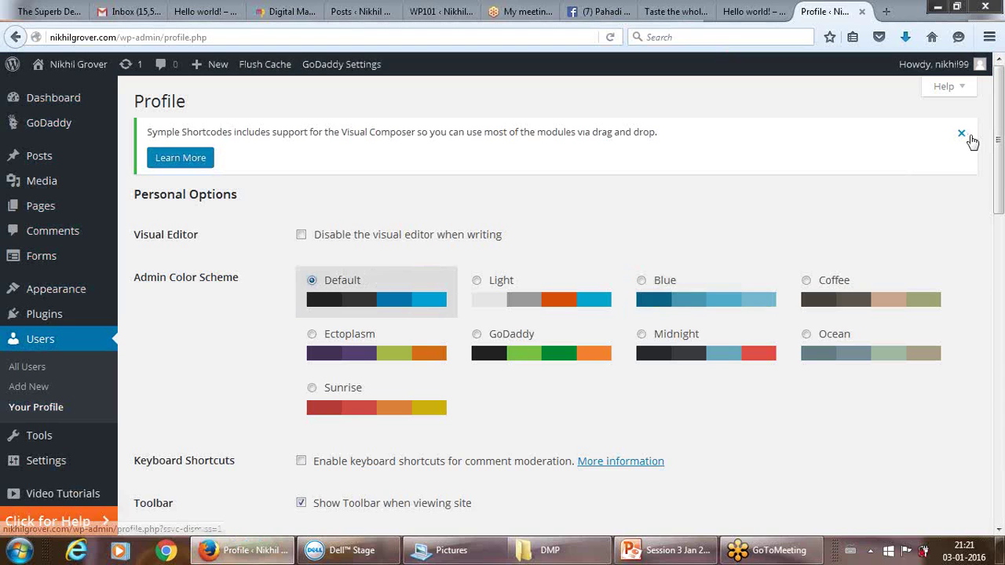
Examine the profile's name, contact, biographical info, profile picture and account management settings.
left_click_drag(999, 132, 1000, 258)
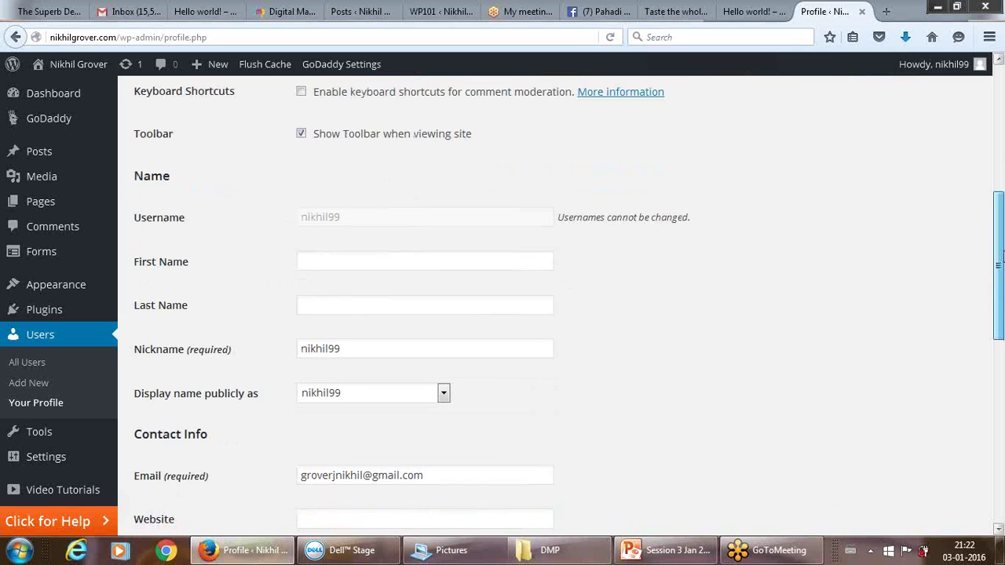
left_click(493, 254)
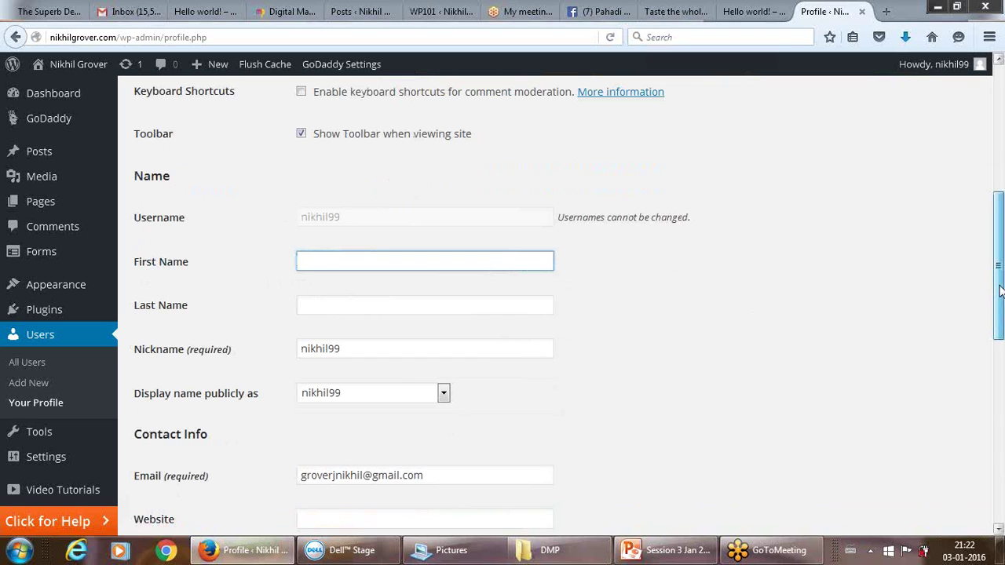
scroll(735, 424, "down", 5)
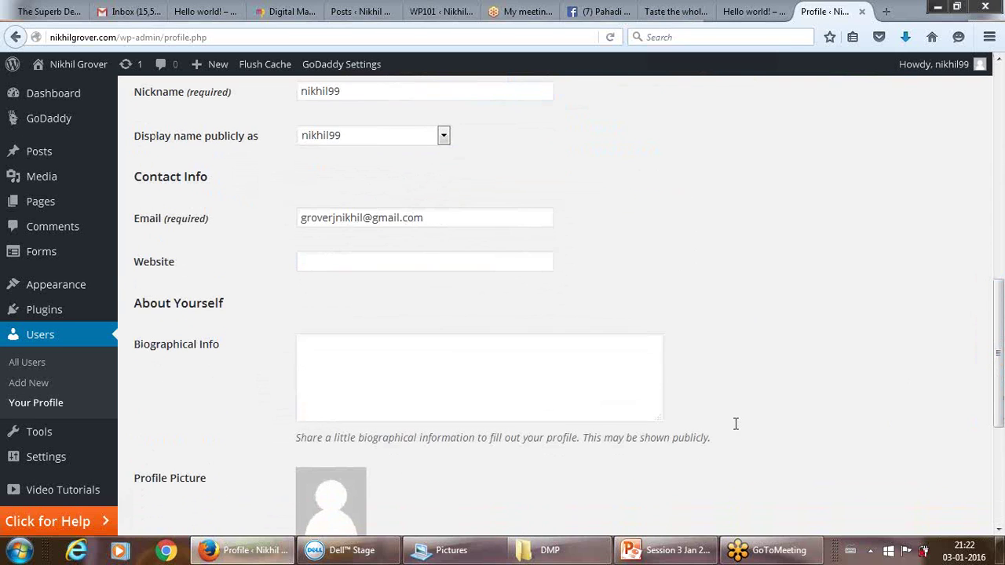
left_click(626, 370)
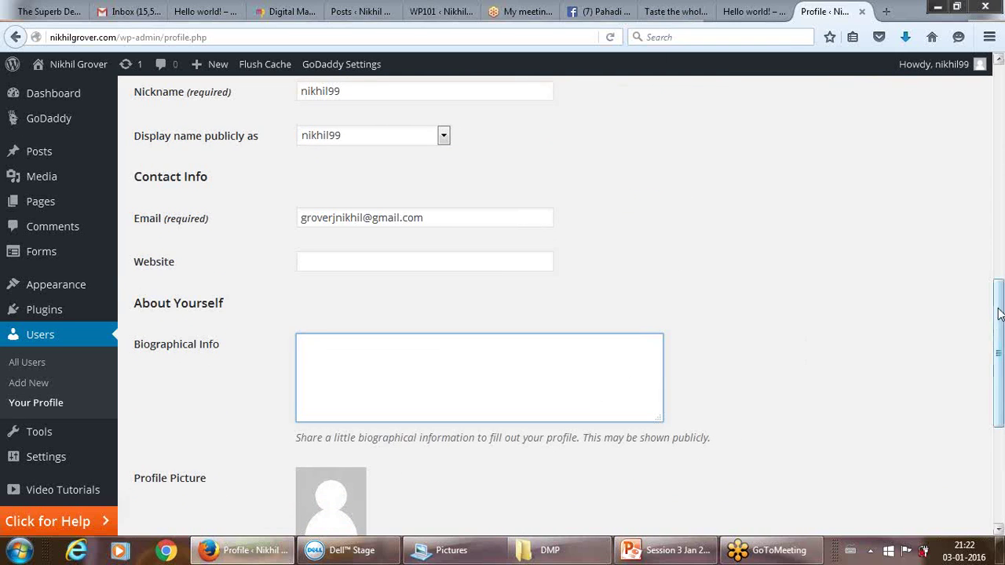
scroll(999, 314, "down", 3)
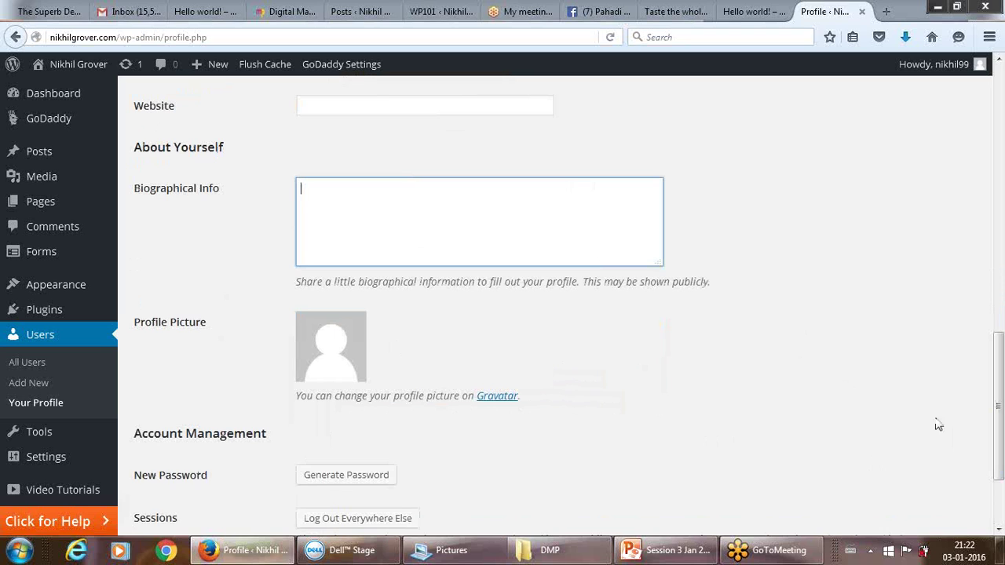
scroll(998, 408, "down", 3)
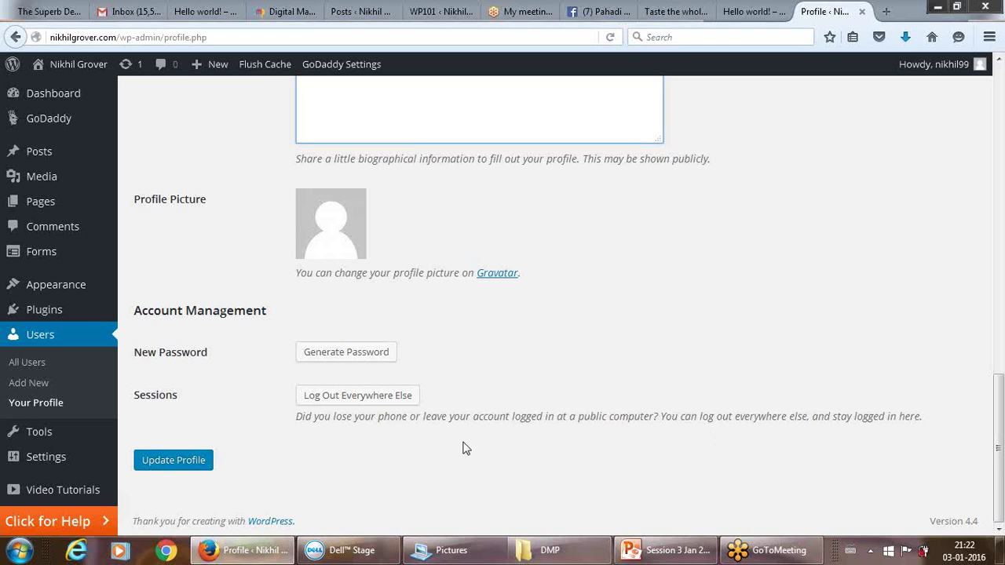
left_click(454, 223)
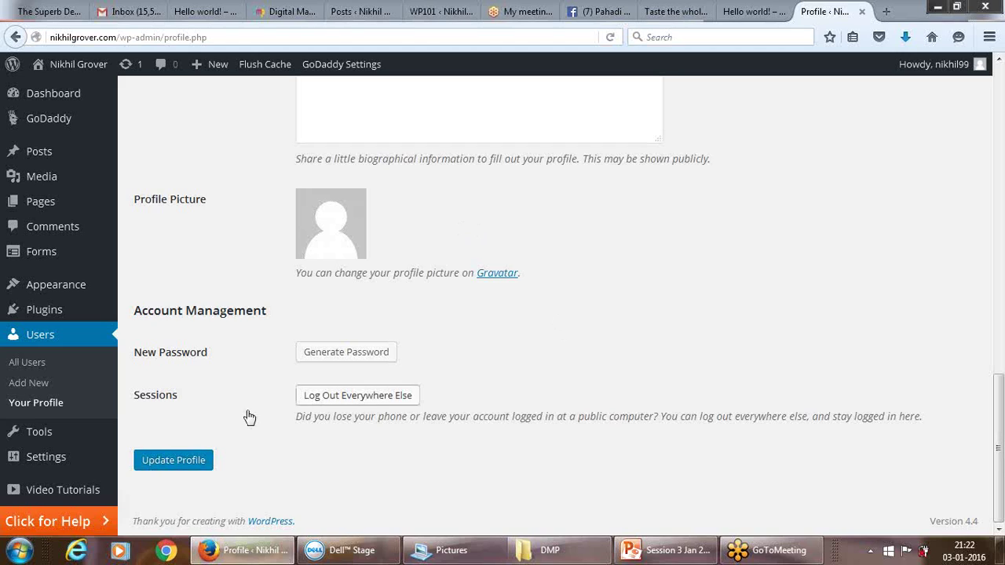
left_click(357, 406)
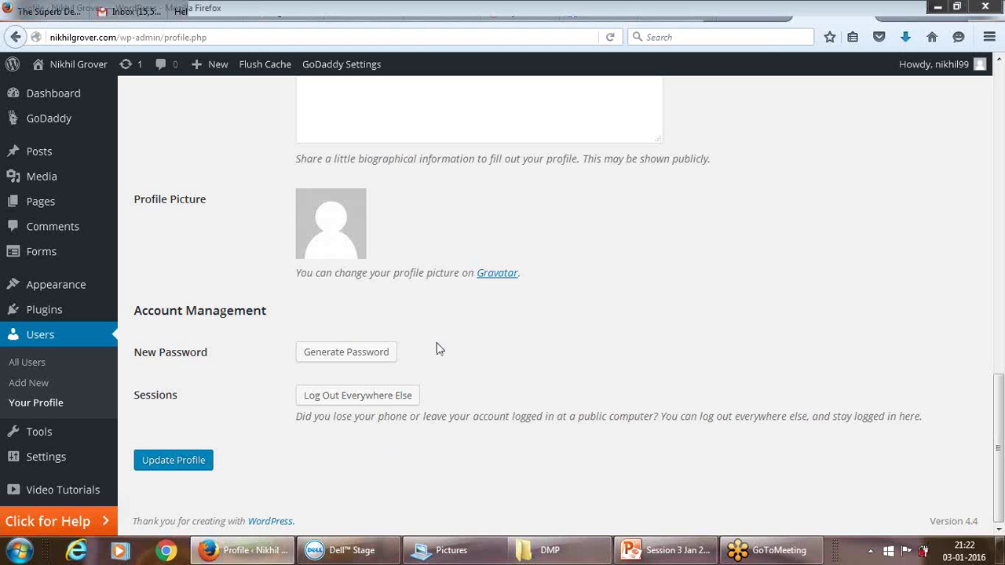
left_click_drag(999, 404, 998, 85)
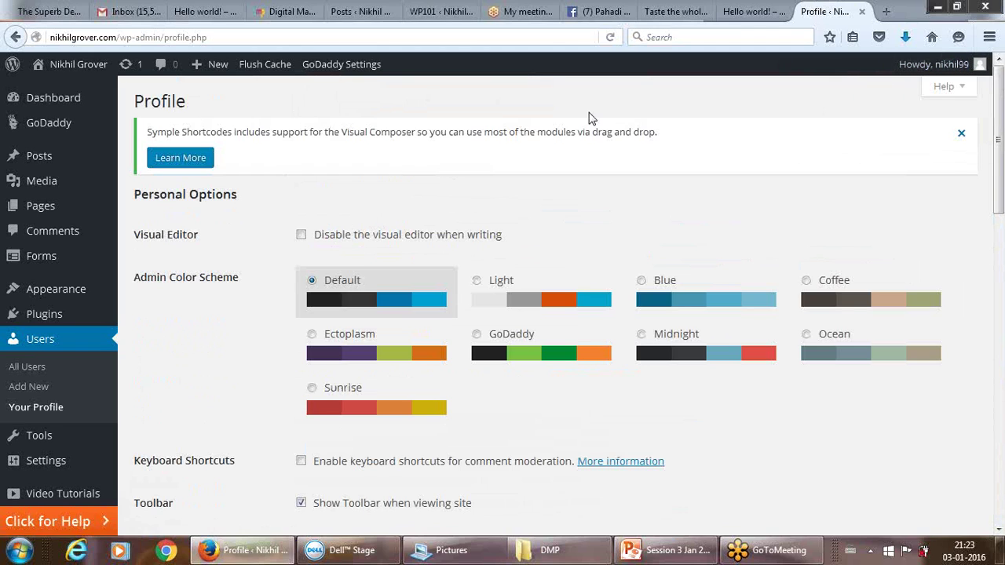
Return to the Dashboard, look over its boxes and move the WordPress News box above Quick Draft.
left_click(76, 98)
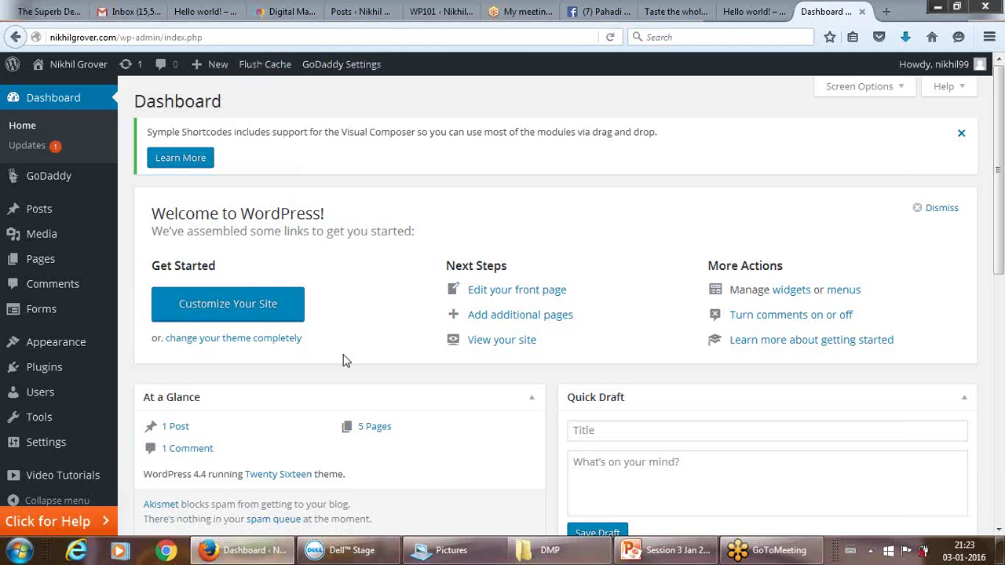
left_click_drag(1002, 139, 1003, 207)
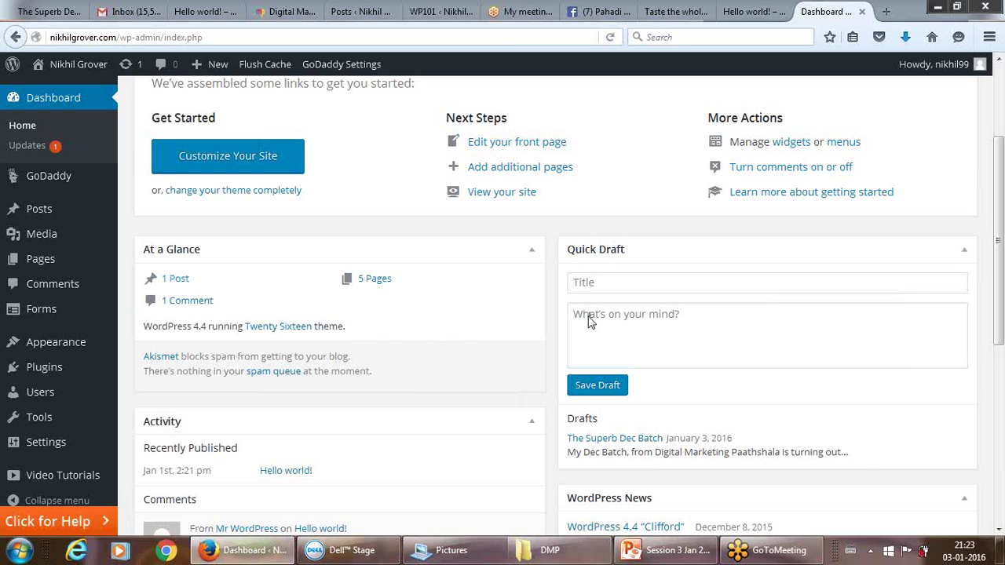
left_click_drag(999, 239, 1000, 337)
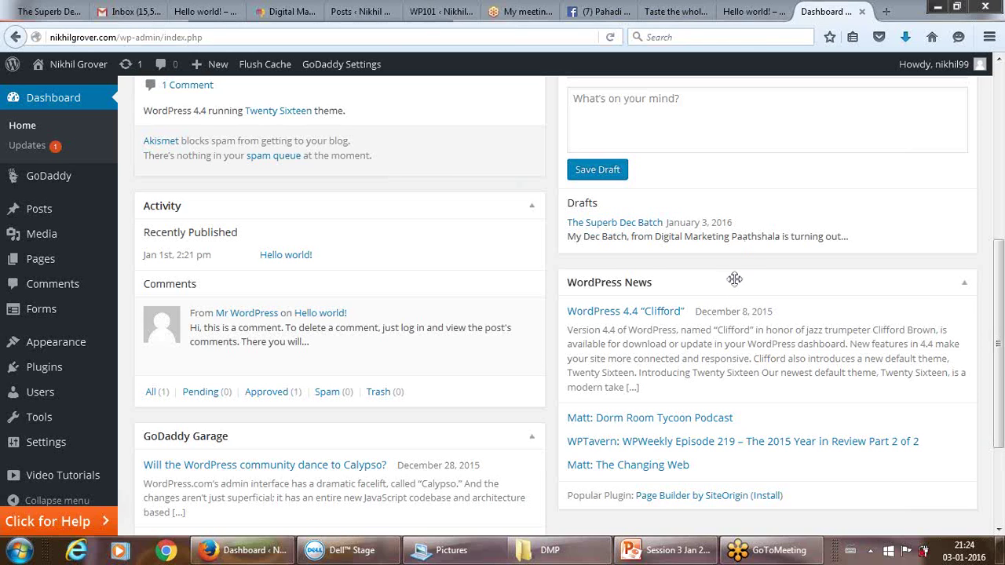
left_click_drag(735, 279, 722, 254)
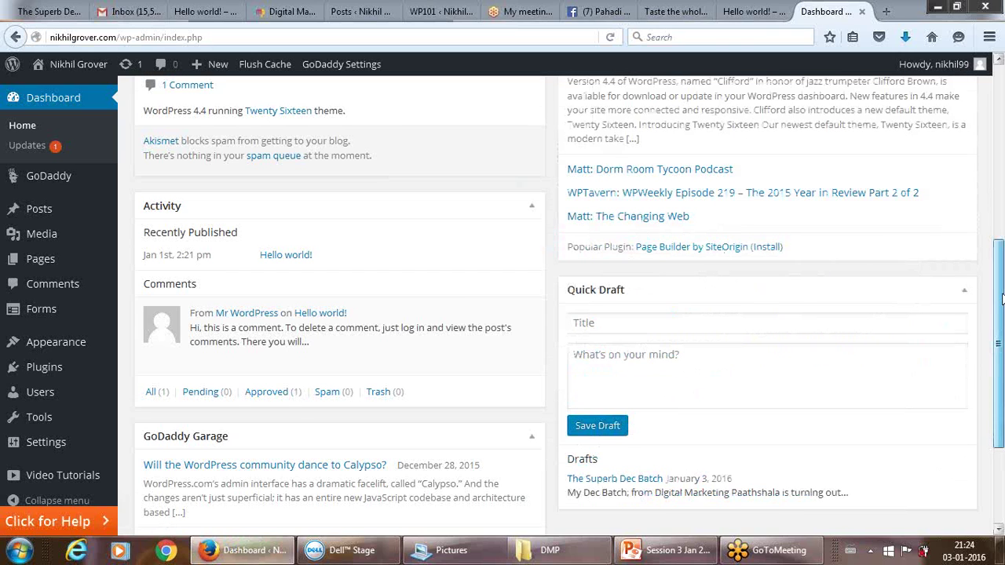
left_click_drag(999, 291, 1000, 146)
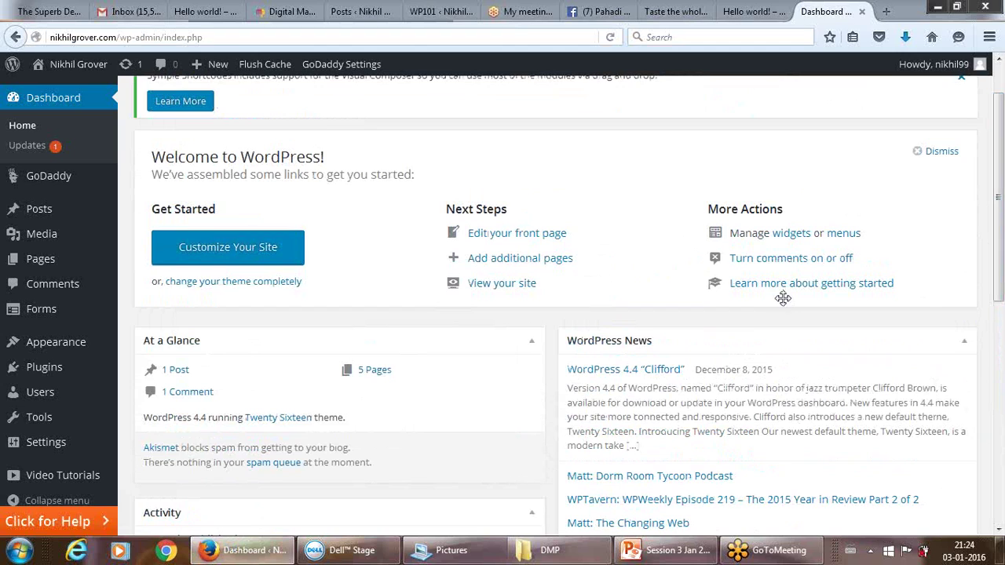
Dismiss the Welcome panel and move the WordPress News box back below Quick Draft.
left_click(932, 155)
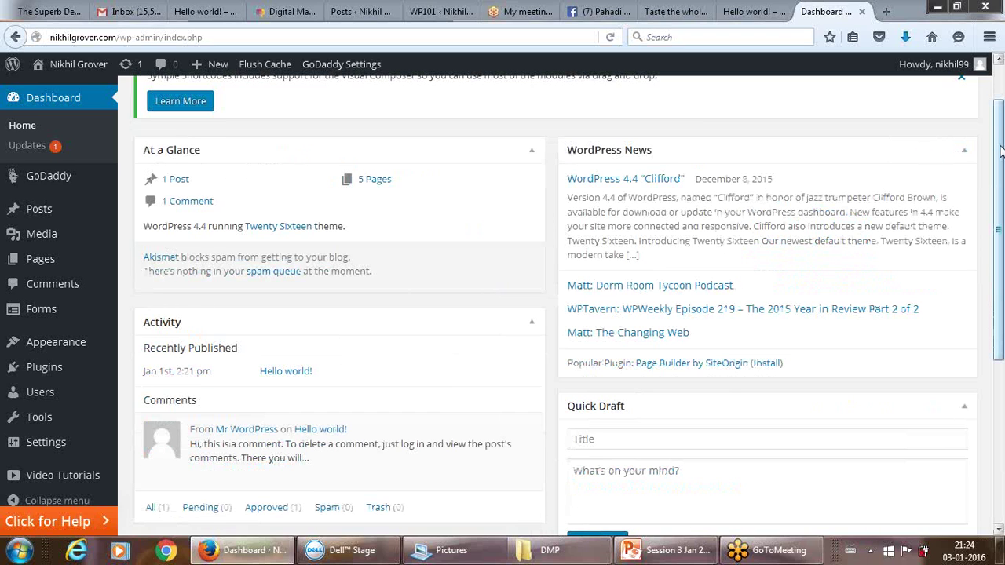
left_click_drag(1000, 151, 1001, 126)
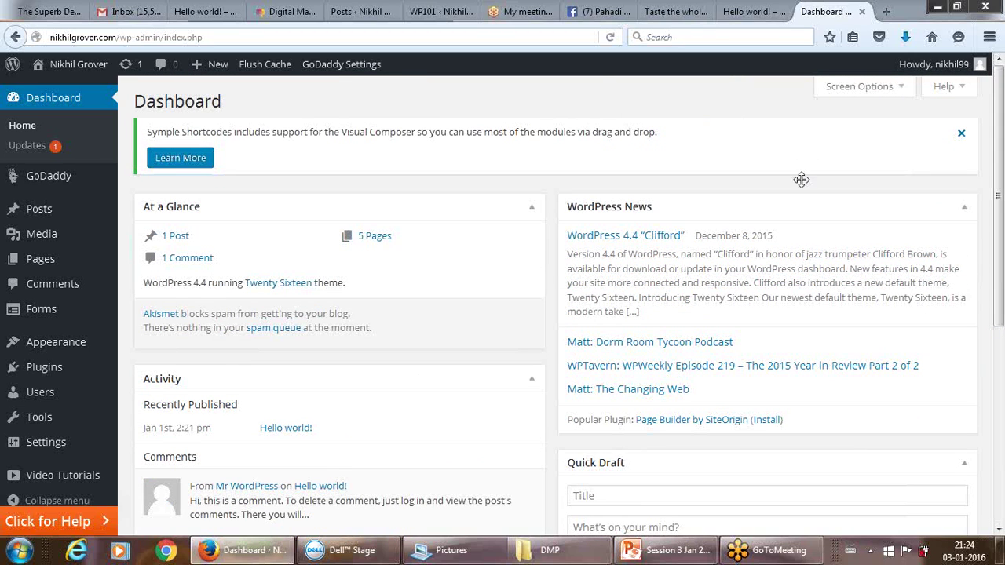
left_click_drag(763, 210, 756, 471)
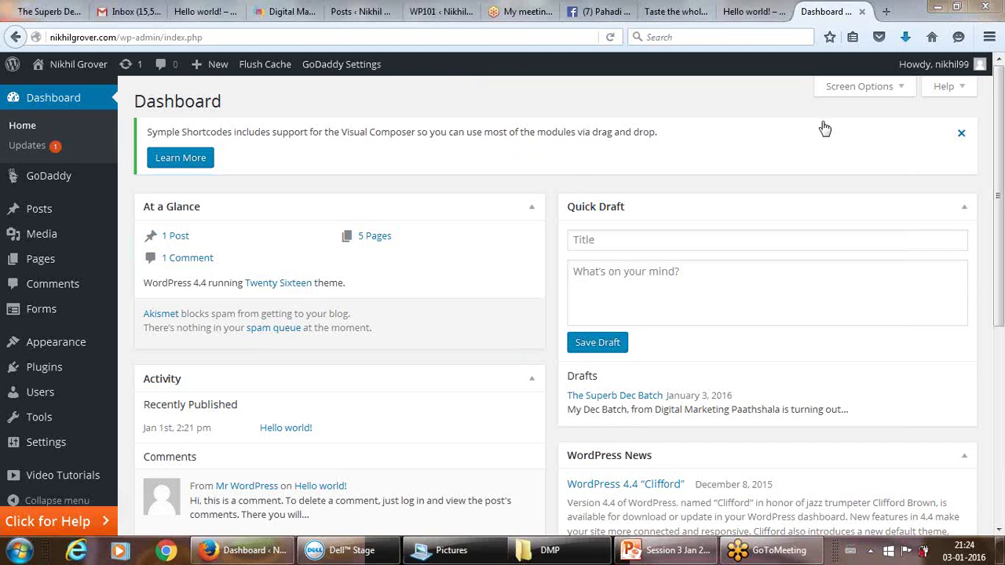
Show the Dashboard's Screen Options and hide the Activity box.
left_click(900, 88)
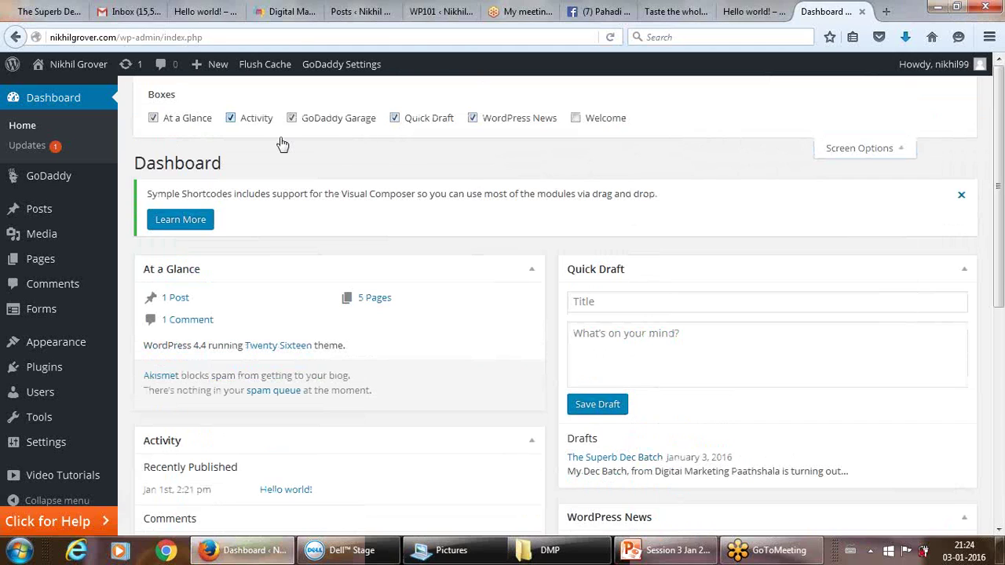
left_click(230, 119)
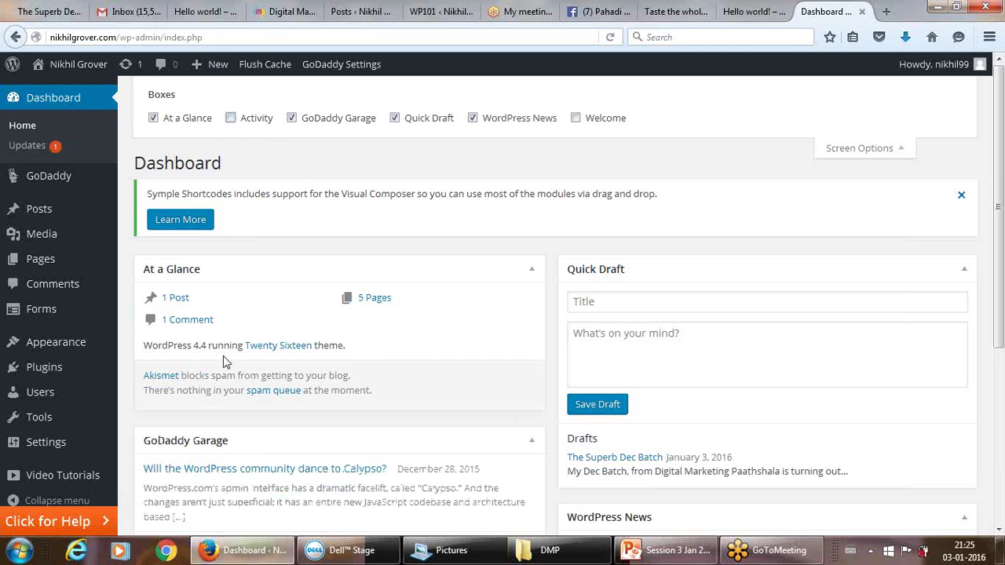
Temporarily hide the At a Glance box and show the Welcome box, restoring each to its prior visibility.
left_click(154, 119)
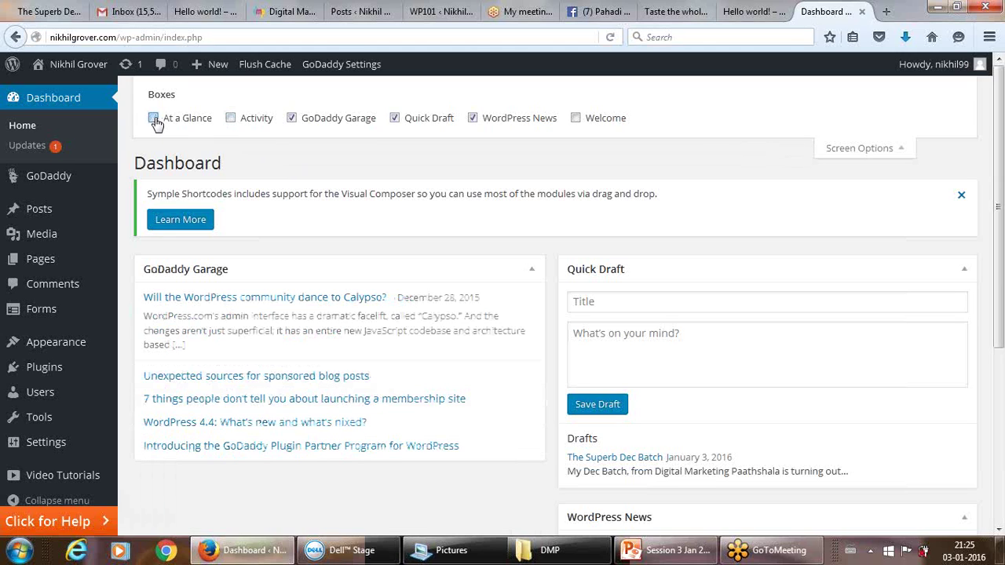
left_click(154, 120)
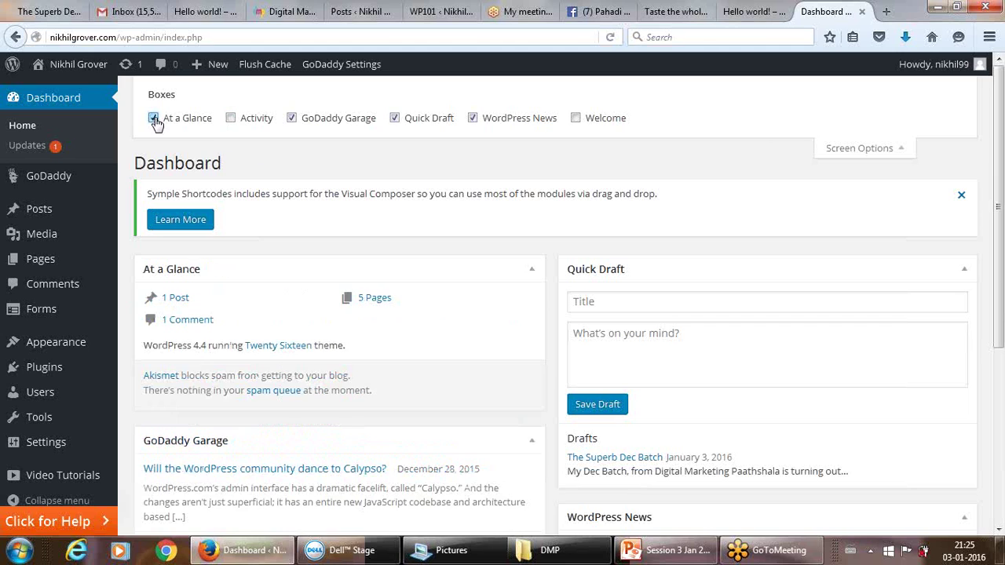
left_click(576, 119)
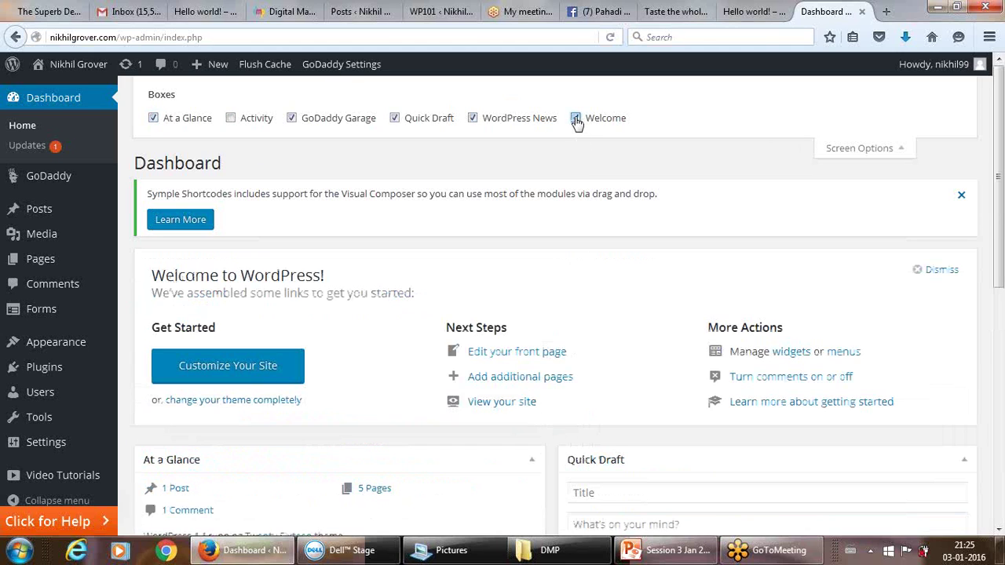
left_click(575, 118)
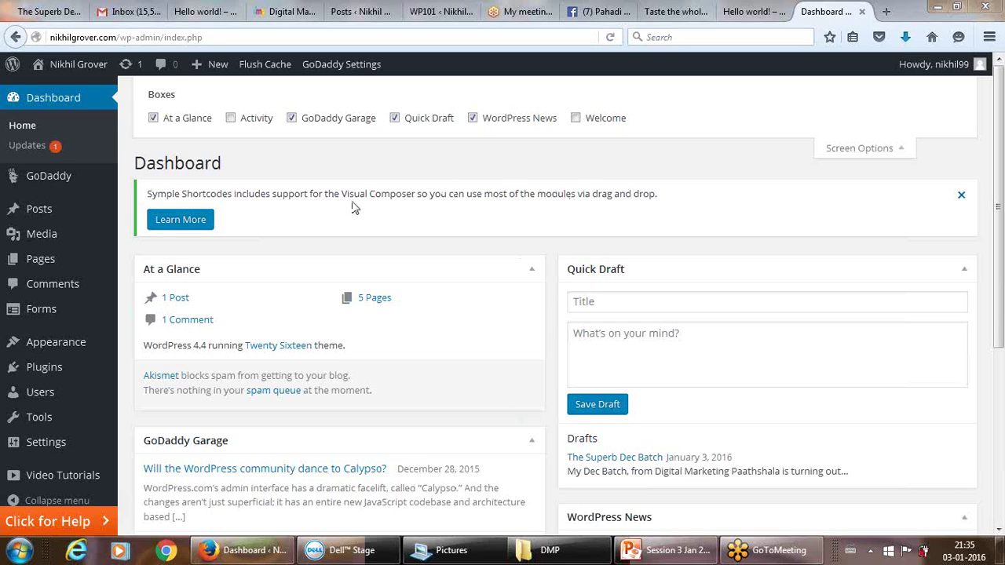
Open the list of all posts and view the published "Hello world!" post on the site.
mouse_move(48, 209)
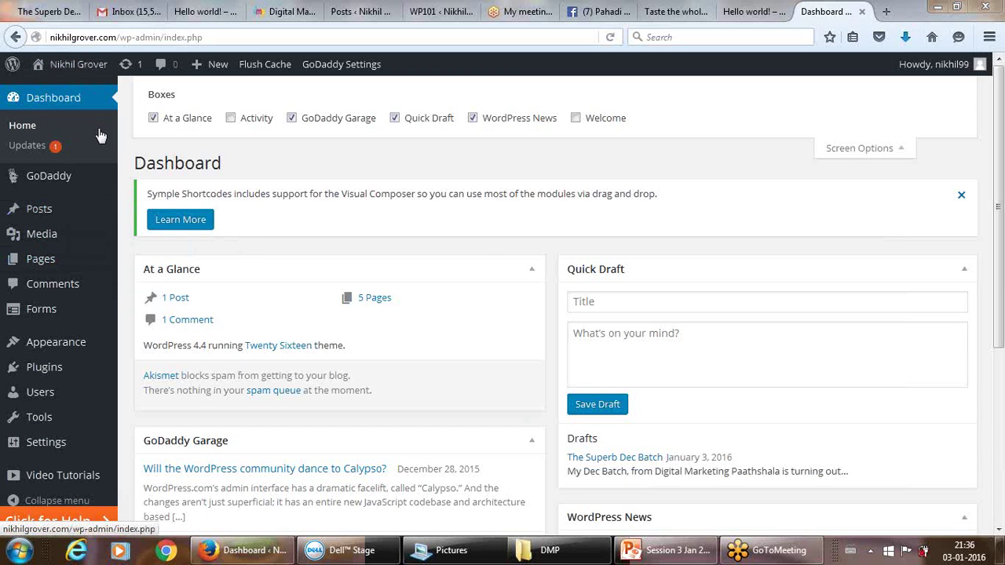
left_click(52, 181)
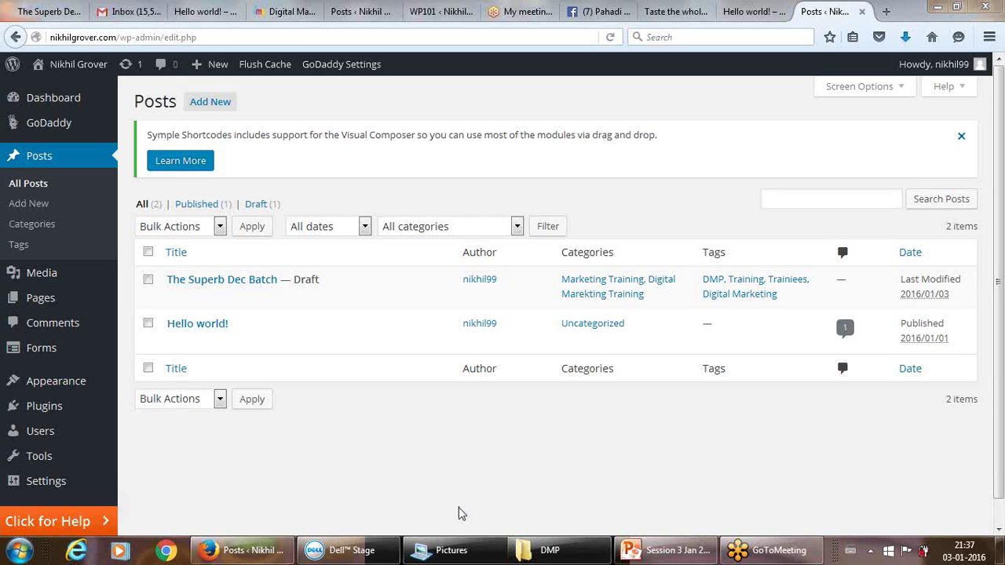
mouse_move(179, 359)
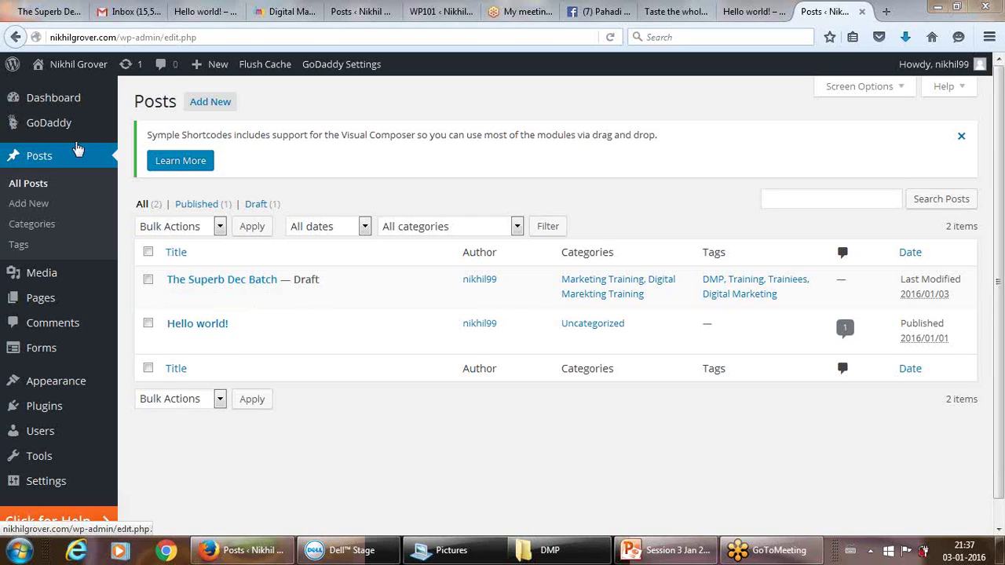
left_click(43, 158)
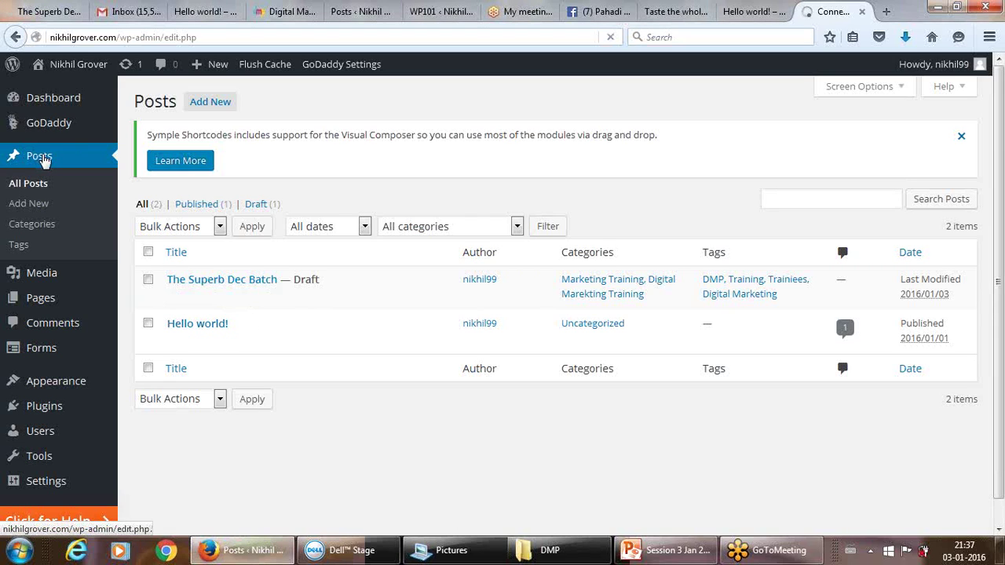
left_click(741, 8)
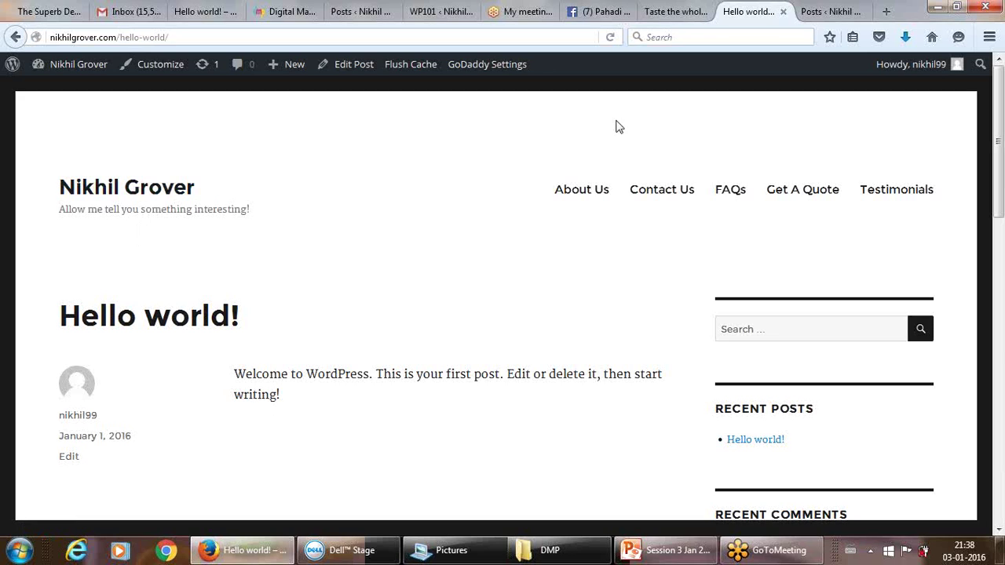
Return to the posts administration, start a new post and title it "My Dec Superb Batch".
left_click(828, 11)
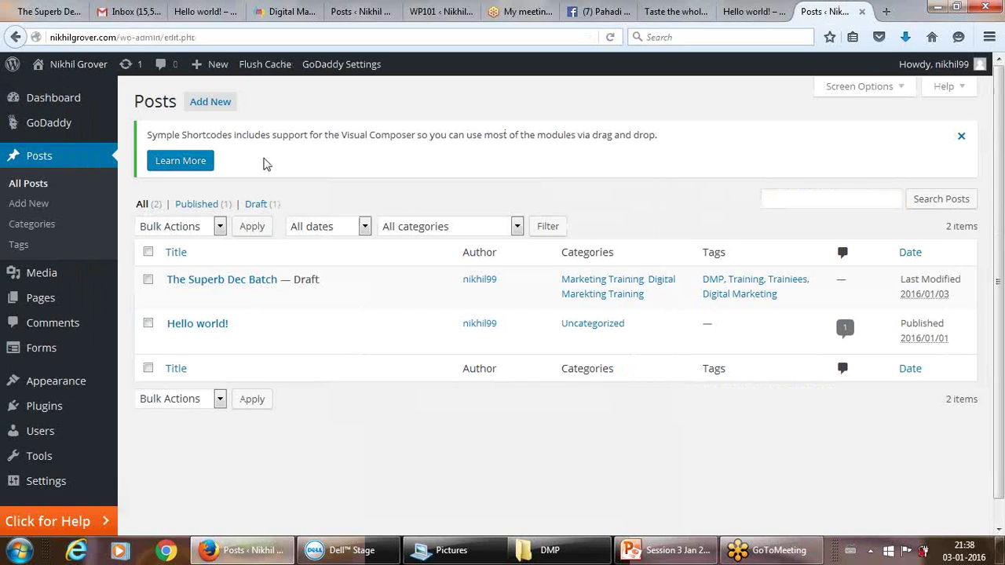
left_click(44, 160)
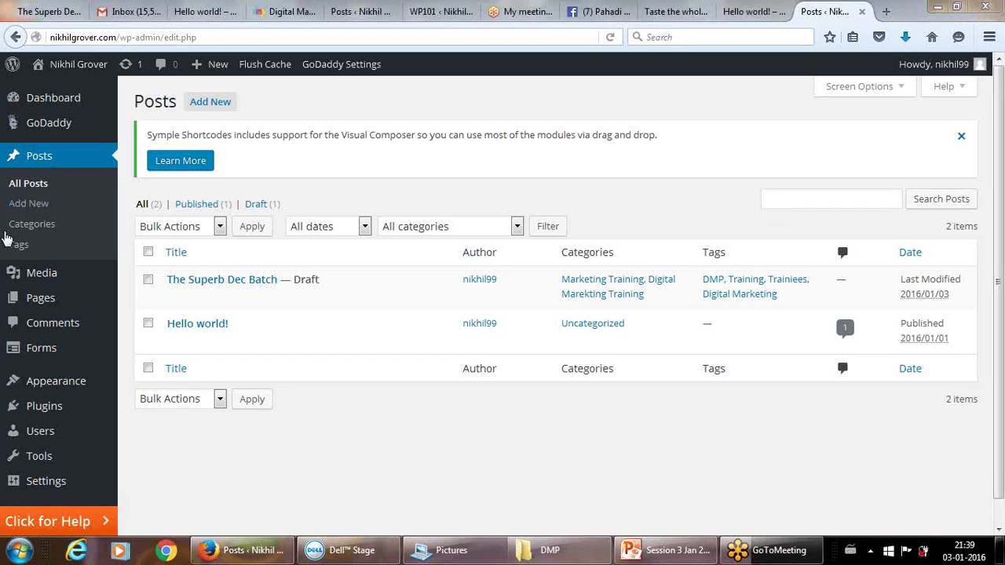
left_click(33, 206)
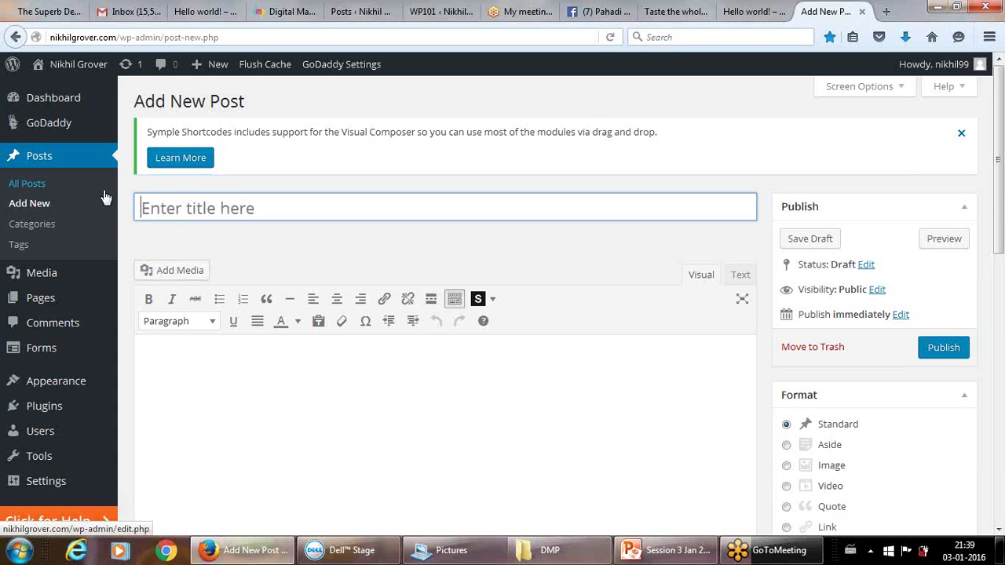
type("My ")
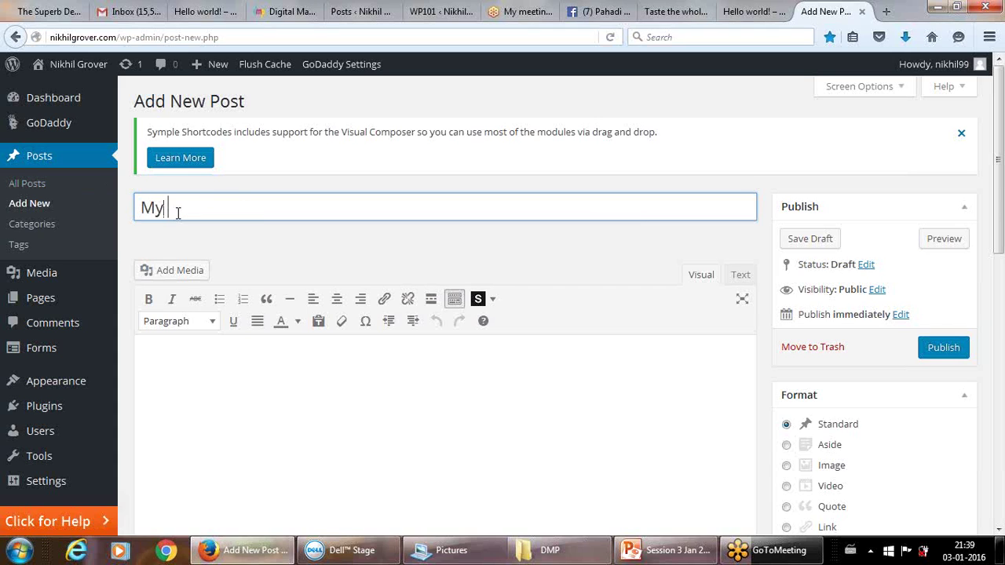
type("Dec Supber")
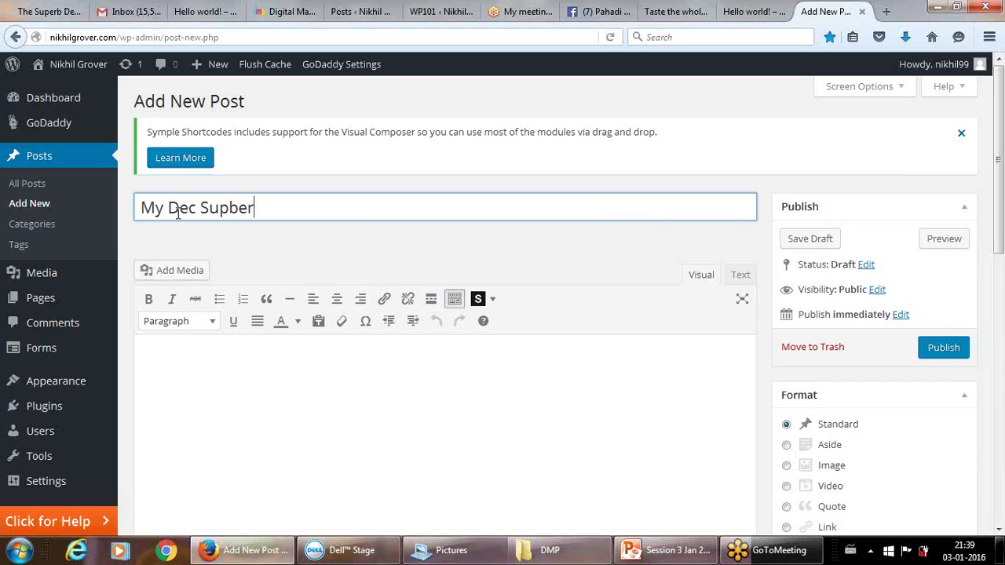
key("BackSpace")
key("BackSpace")
key("BackSpace")
type("erb Batch")
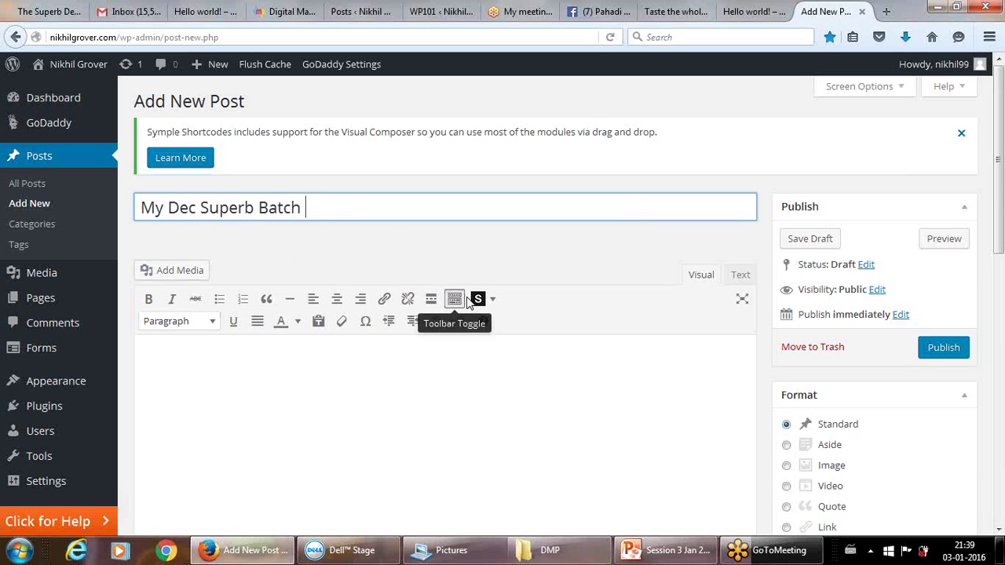
left_click(815, 207)
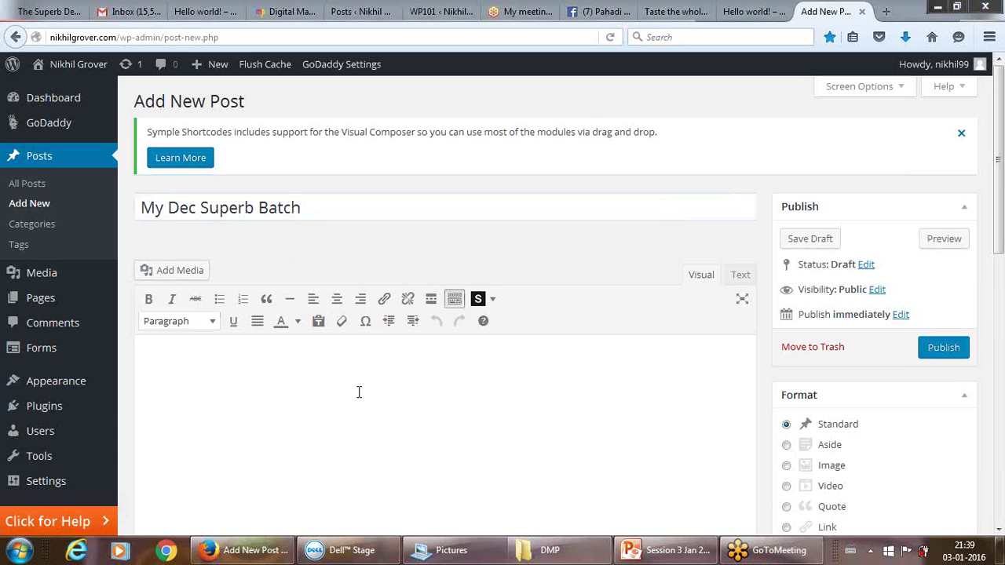
Write the opening sentence of the post body: "I am happy to get such a superb batch.".
left_click(212, 387)
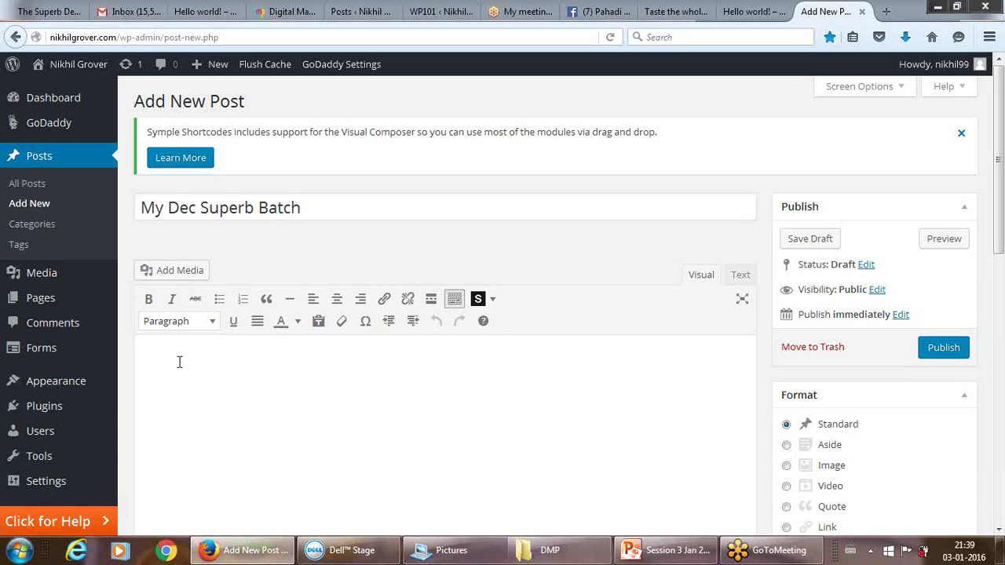
type("I am surpised to")
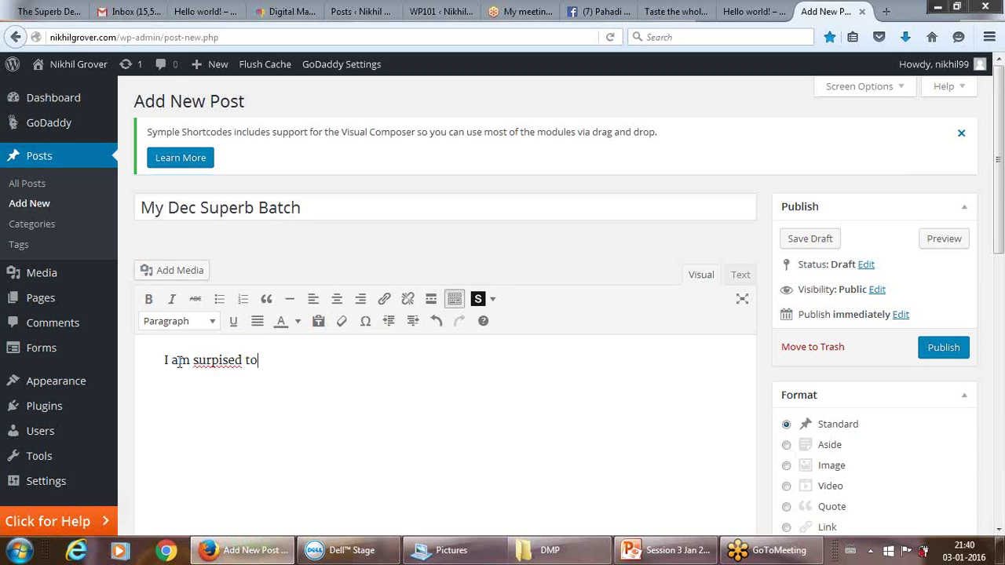
right_click(209, 358)
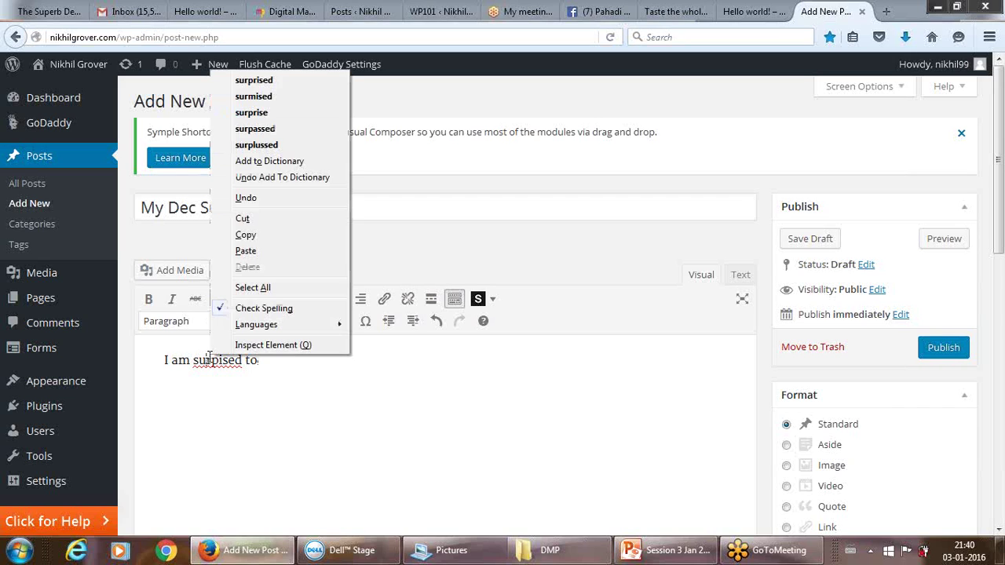
left_click(241, 361)
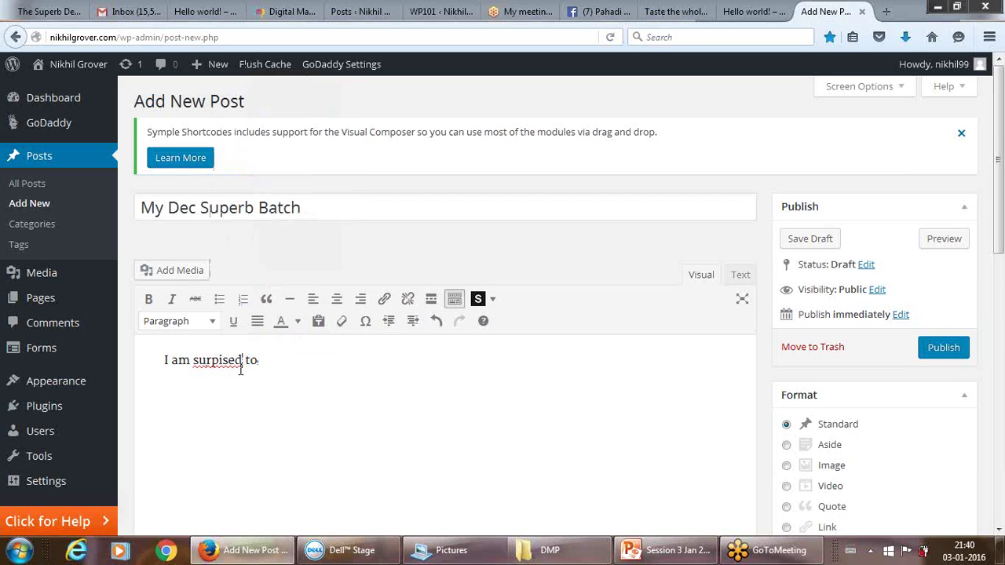
key("BackSpace")
key("BackSpace")
key("BackSpace")
key("BackSpace")
key("BackSpace")
key("BackSpace")
key("BackSpace")
key("BackSpace")
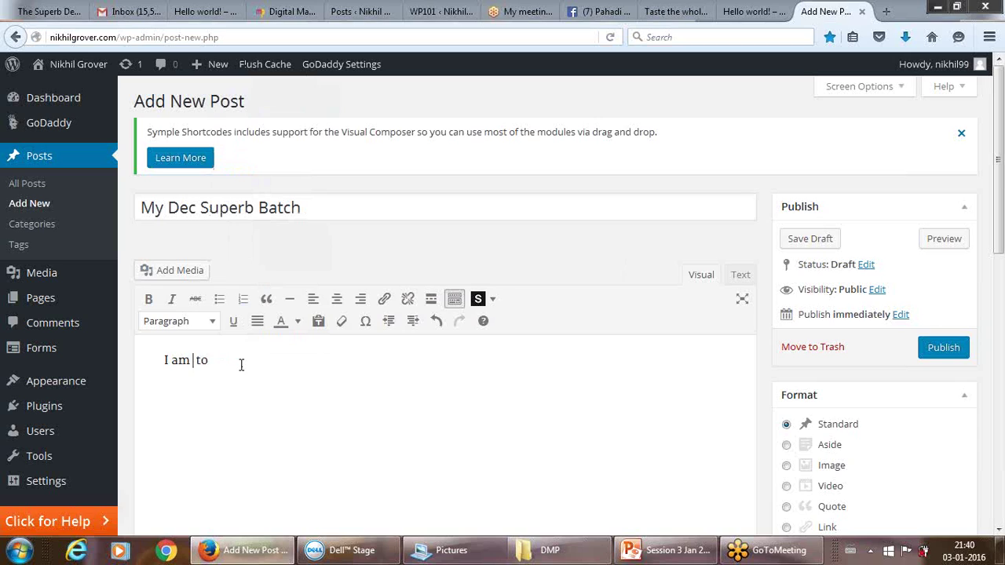
type("ex")
key("BackSpace")
key("BackSpace")
type("happy")
key("BackSpace")
key("BackSpace")
key("BackSpace")
key("BackSpace")
key("BackSpace")
key("BackSpace")
key("BackSpace")
type("appy to get suc")
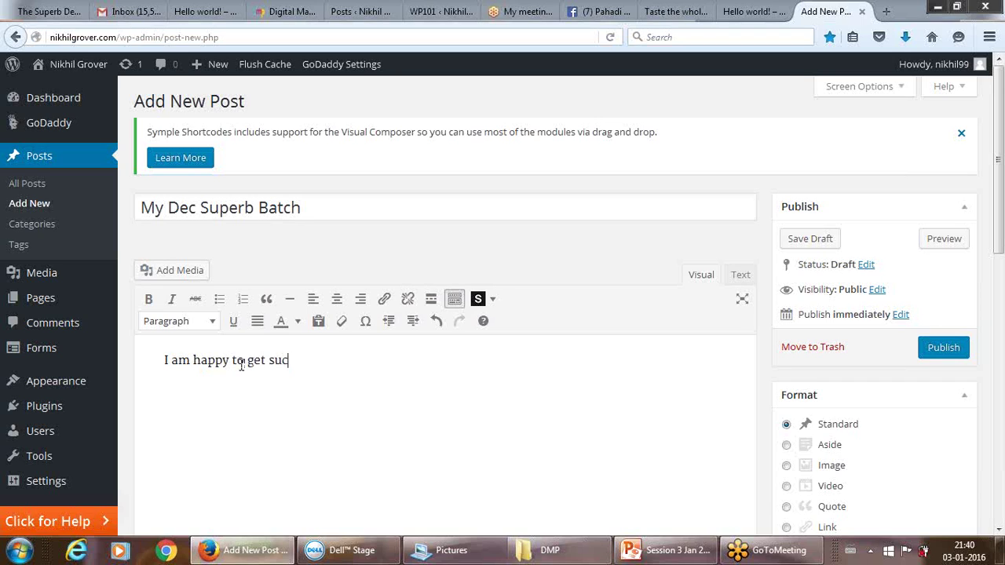
type("h a superb batch. Th")
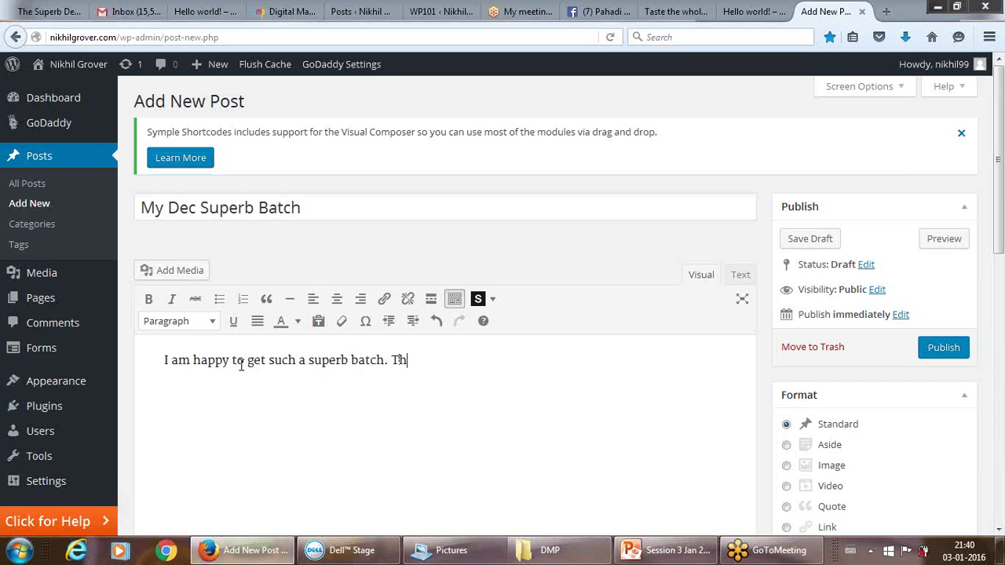
Continue the first paragraph with "There are personalities from different walks to life. Thanks DMP", correcting the spelling of "personalities", and begin a new paragraph.
type("ere are persoaliti")
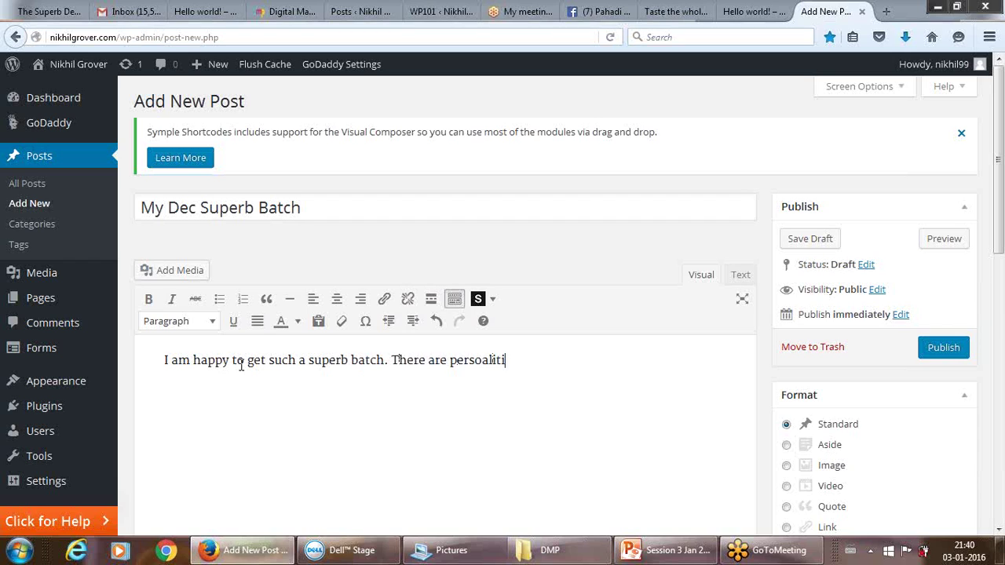
type("es")
right_click(462, 360)
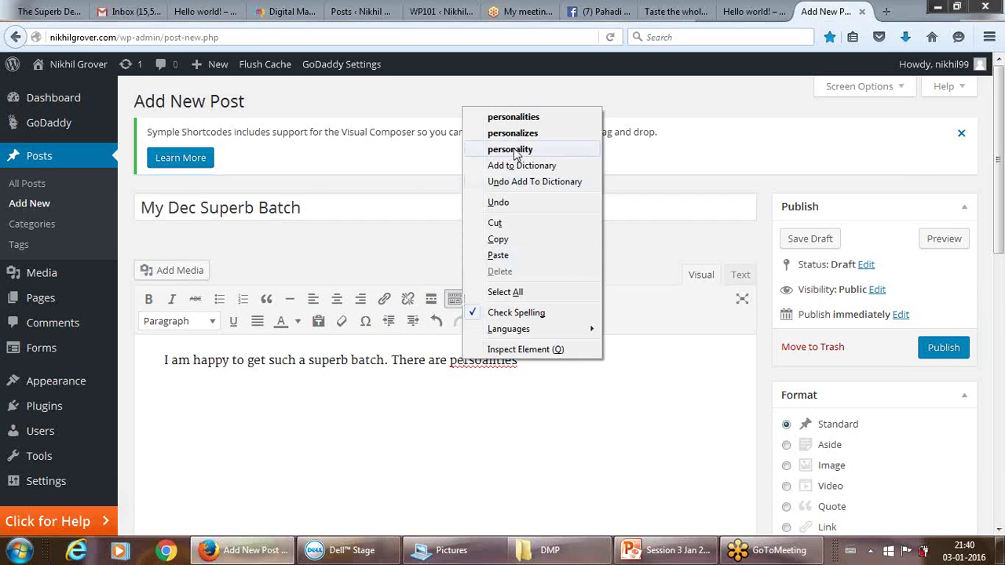
left_click(514, 119)
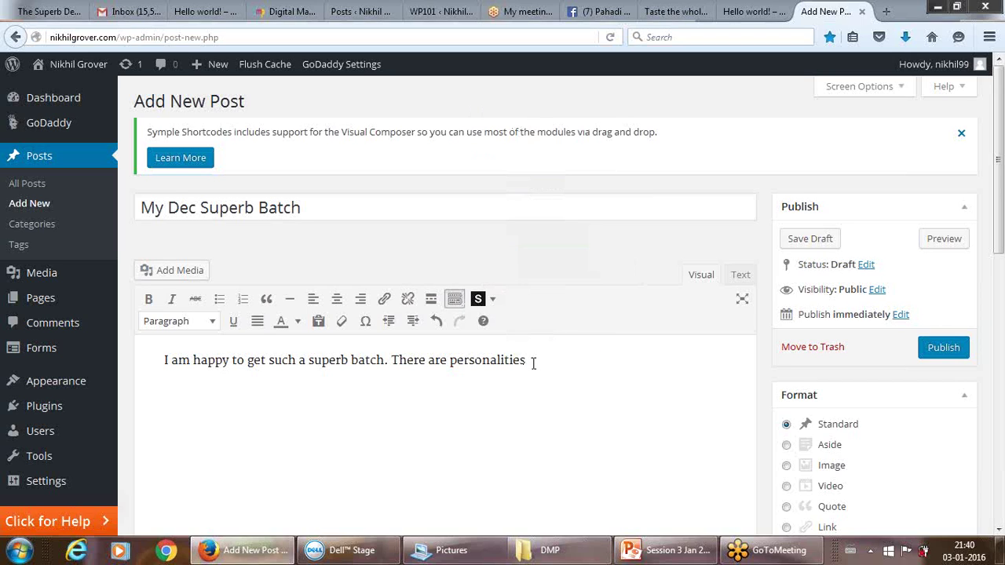
type("from.different")
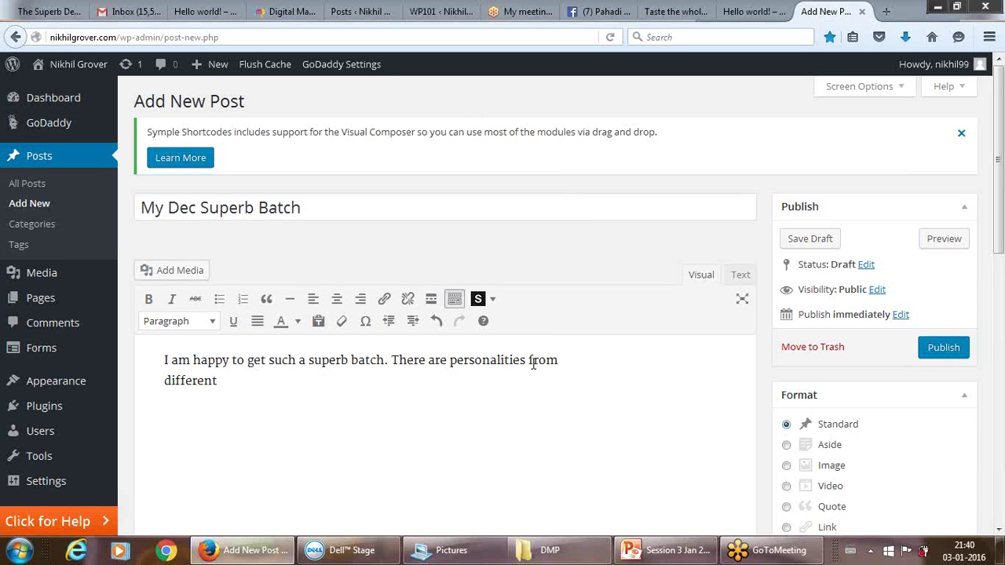
type(" walks to life. Thanks ")
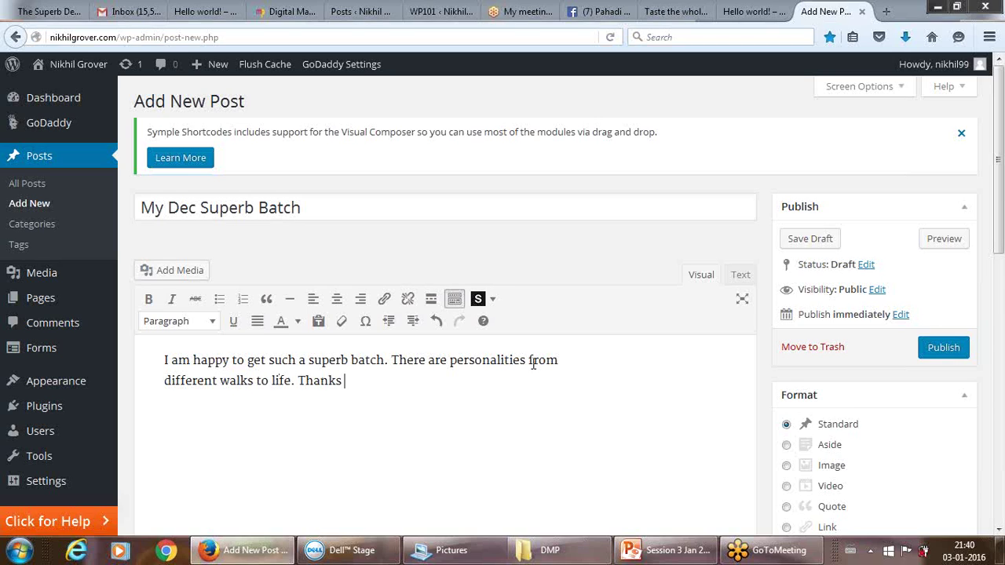
type("DMP")
key("Return")
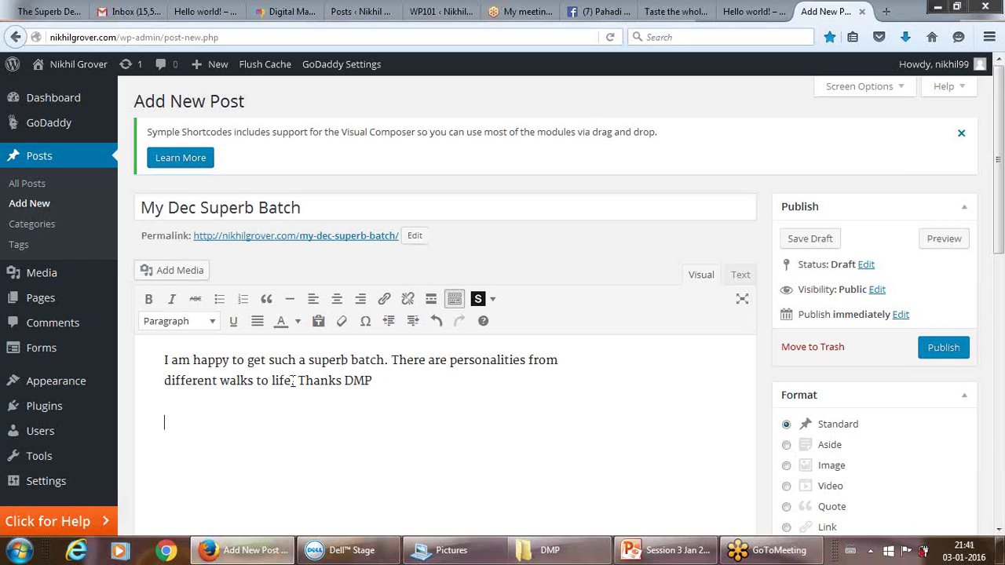
Format the words "superb batch." in the first paragraph as bold and italic.
left_click_drag(301, 380, 390, 360)
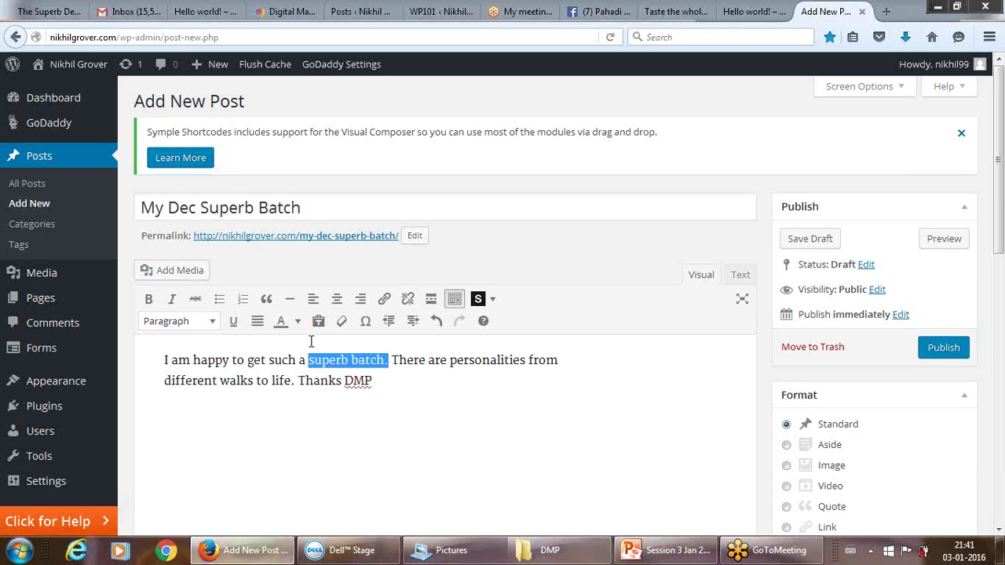
left_click(153, 300)
left_click(172, 299)
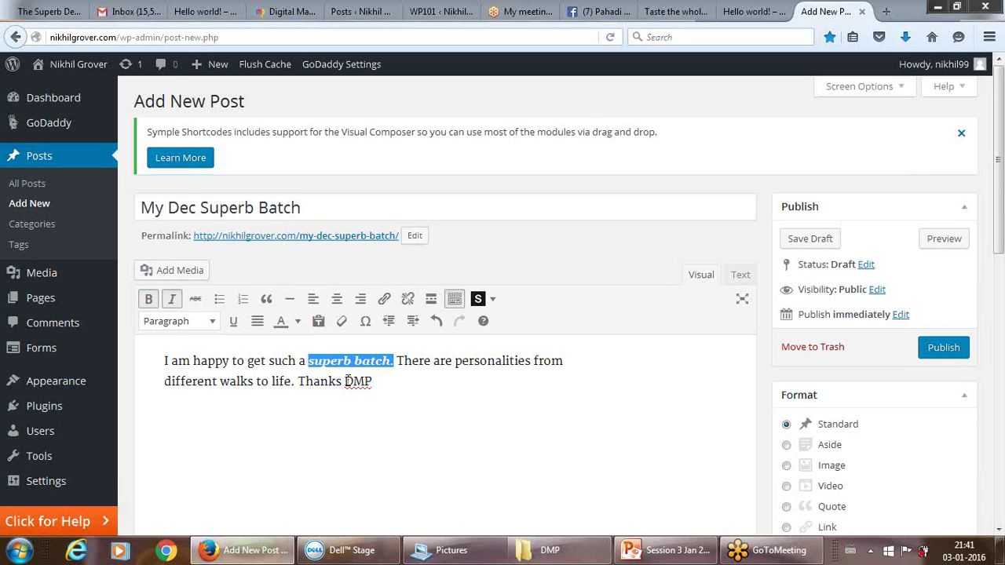
left_click(338, 391)
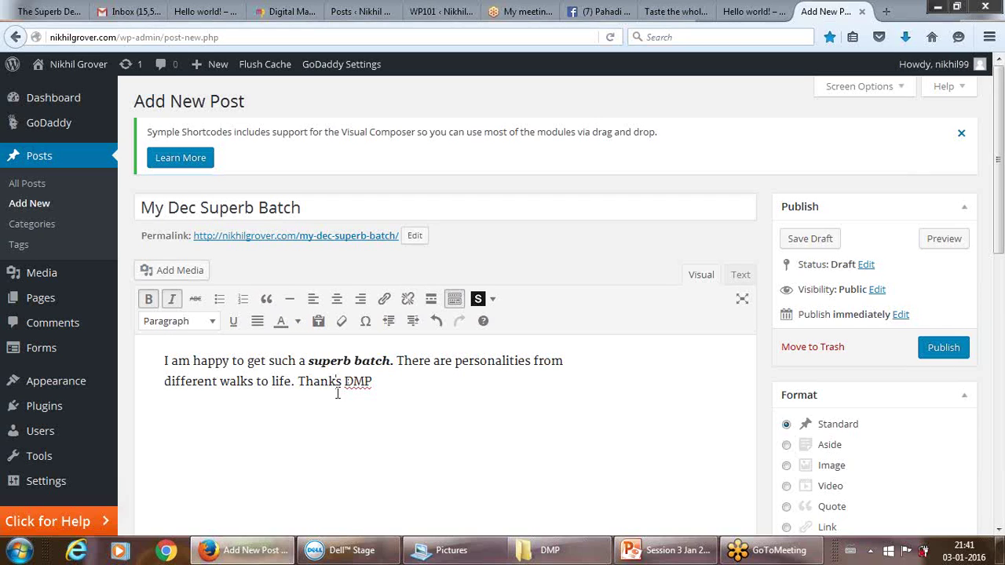
left_click(381, 384)
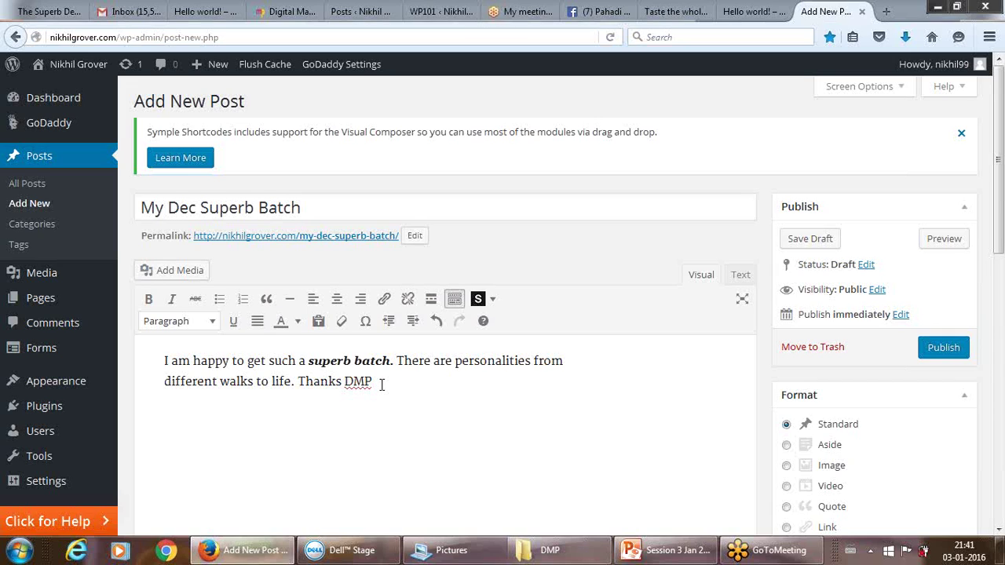
type("According to")
type("Sanget")
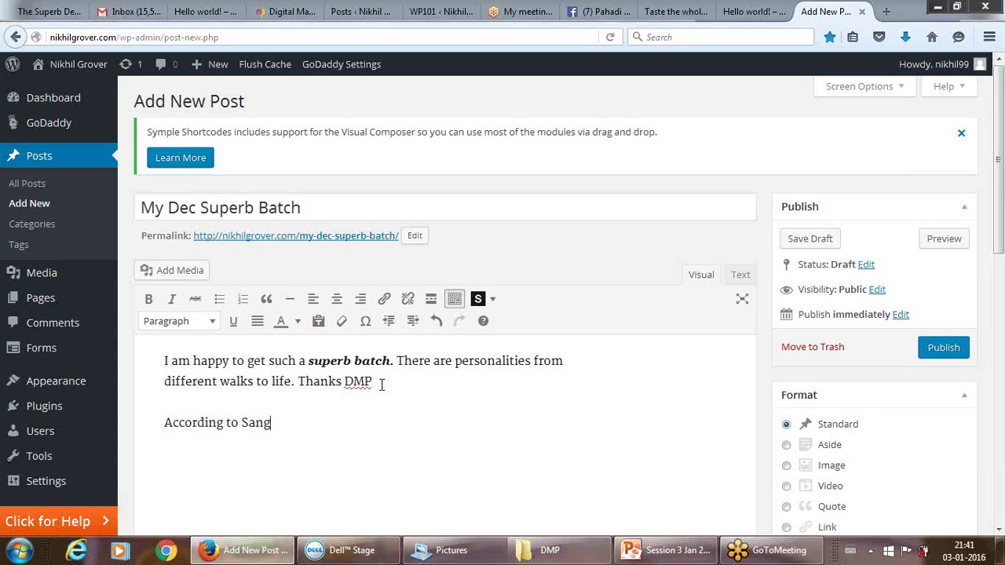
key("BackSpace")
type("ta ")
type("w")
key("BackSpace")
key("BackSpace")
type(", the membe")
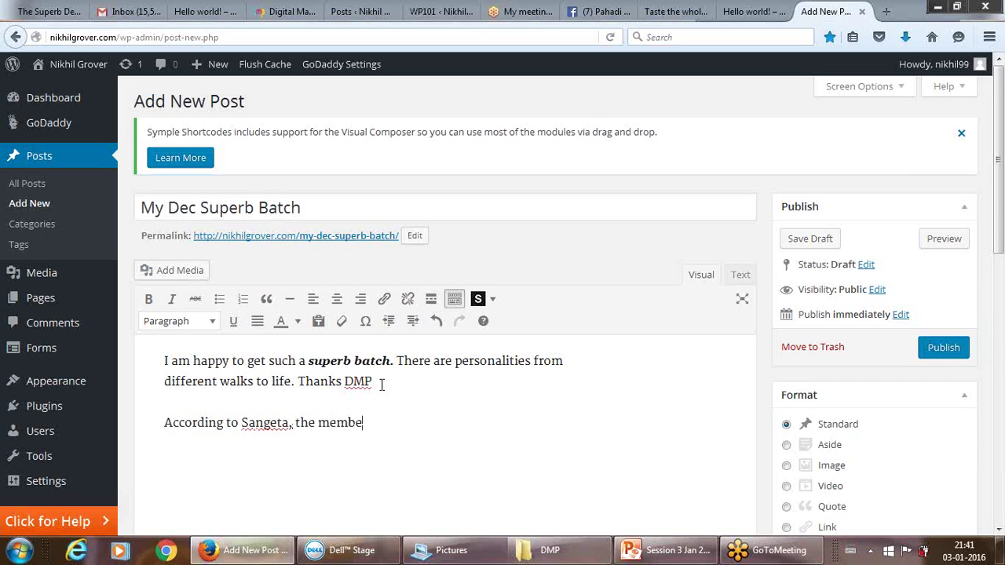
type("r in the batch")
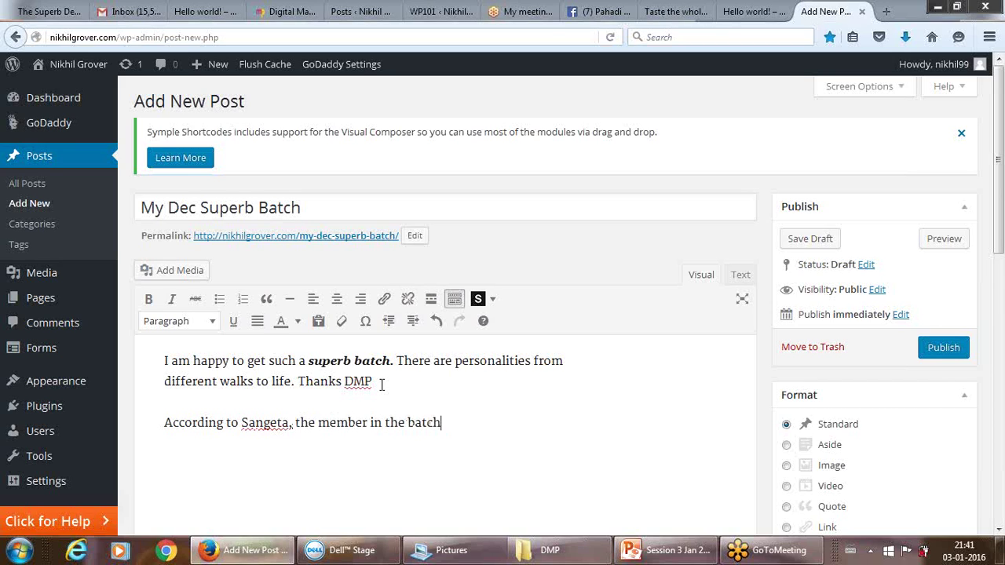
key("BackSpace")
key("BackSpace")
key("BackSpace")
key("BackSpace")
key("BackSpace")
key("BackSpace")
key("BackSpace")
key("BackSpace")
key("BackSpace")
key("BackSpace")
key("BackSpace")
key("BackSpace")
key("BackSpace")
key("BackSpace")
key("BackSpace")
key("BackSpace")
key("BackSpace")
key("BackSpace")
key("BackSpace")
key("BackSpace")
key("BackSpace")
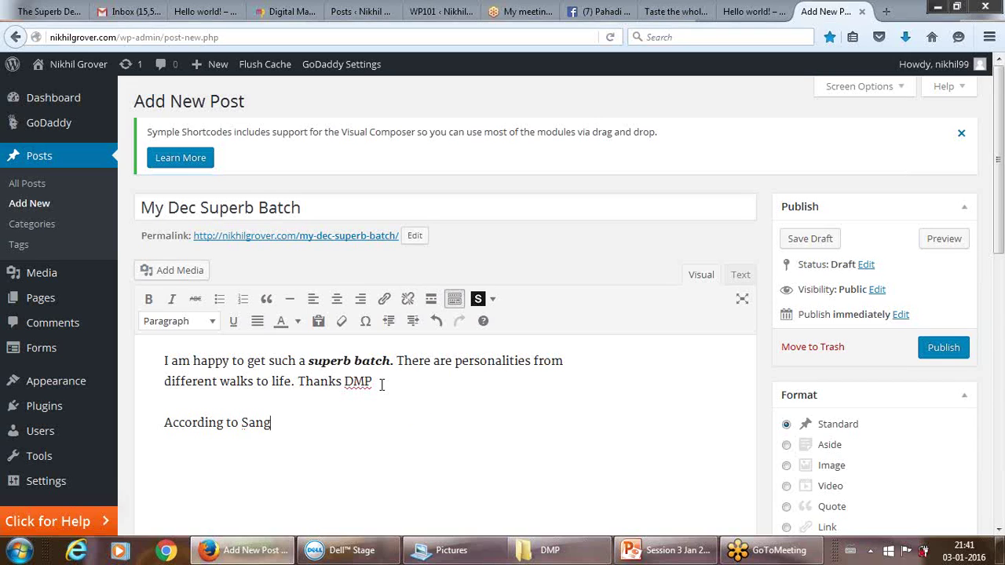
key("BackSpace")
key("BackSpace")
Write a second paragraph with the batch member's first name followed by ", the member of the batch, always says Stay healthy, Stay happy".
type("Sa")
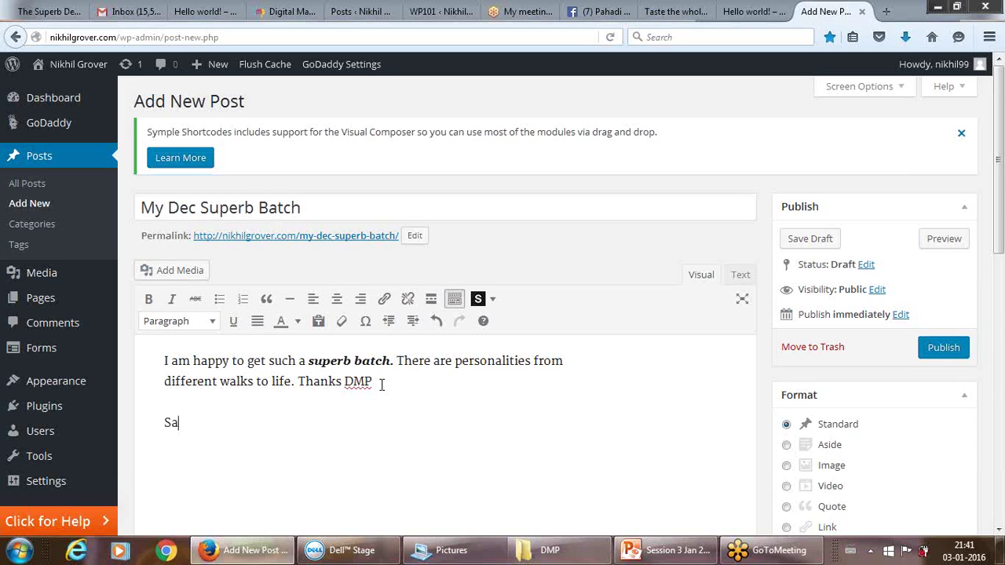
type("ngeeta, the ")
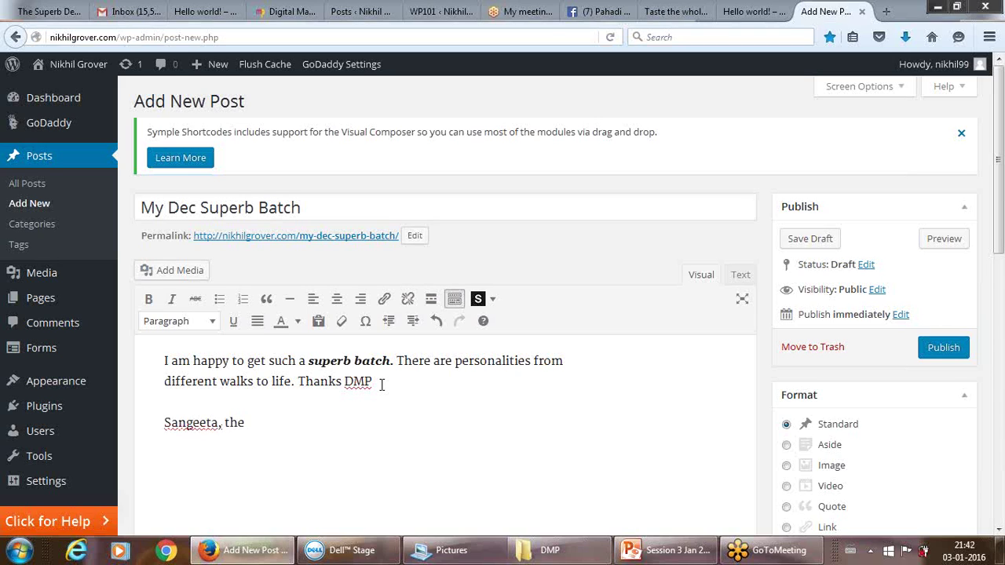
type("member of the ba")
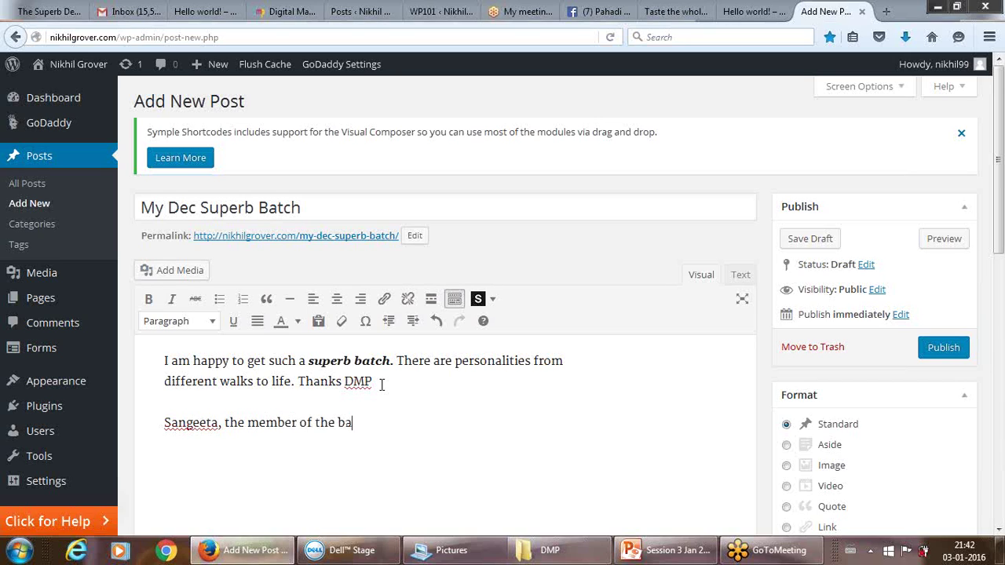
type("ct,")
key("BackSpace")
key("BackSpace")
key("BackSpace")
type("tch, always says ")
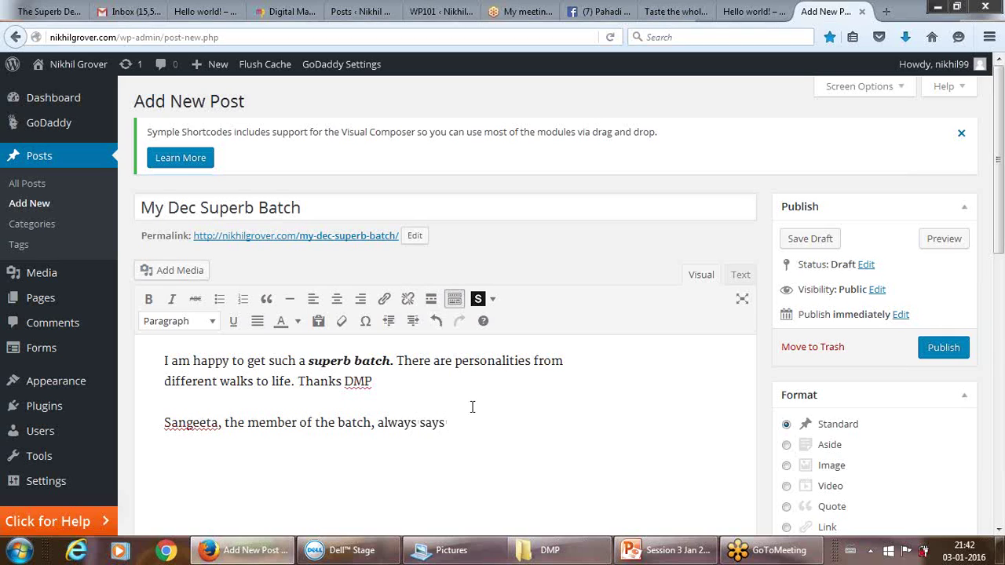
type("Stay healthy, S")
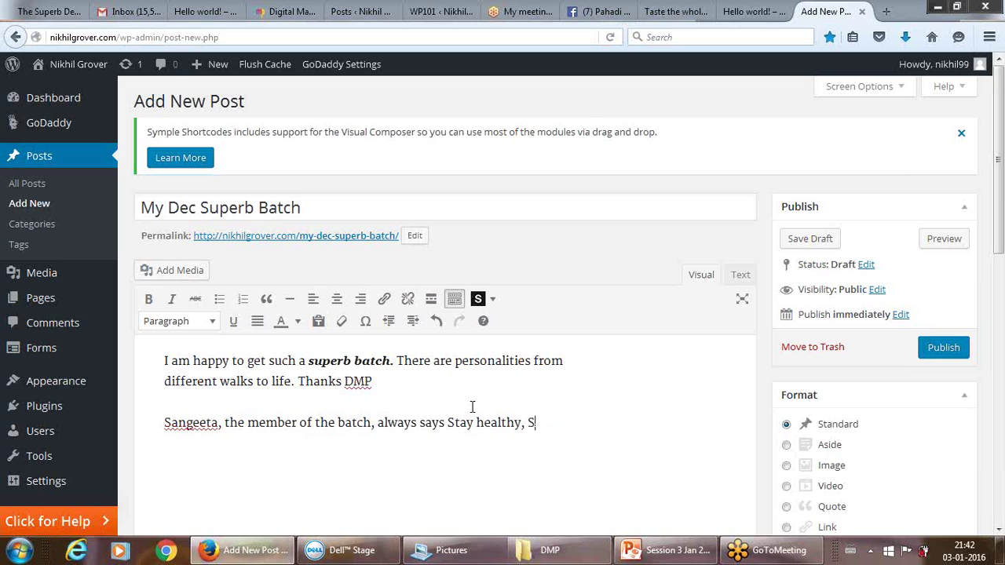
type("tay happy.")
key("Return")
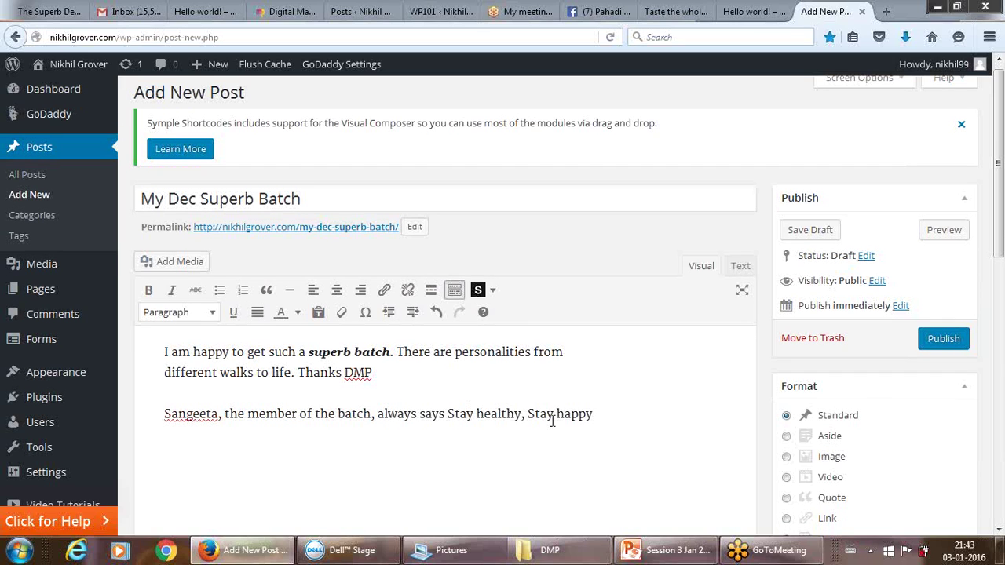
Format the second paragraph, ending in "Stay healthy, Stay happy", as a blockquote.
left_click_drag(448, 413, 594, 429)
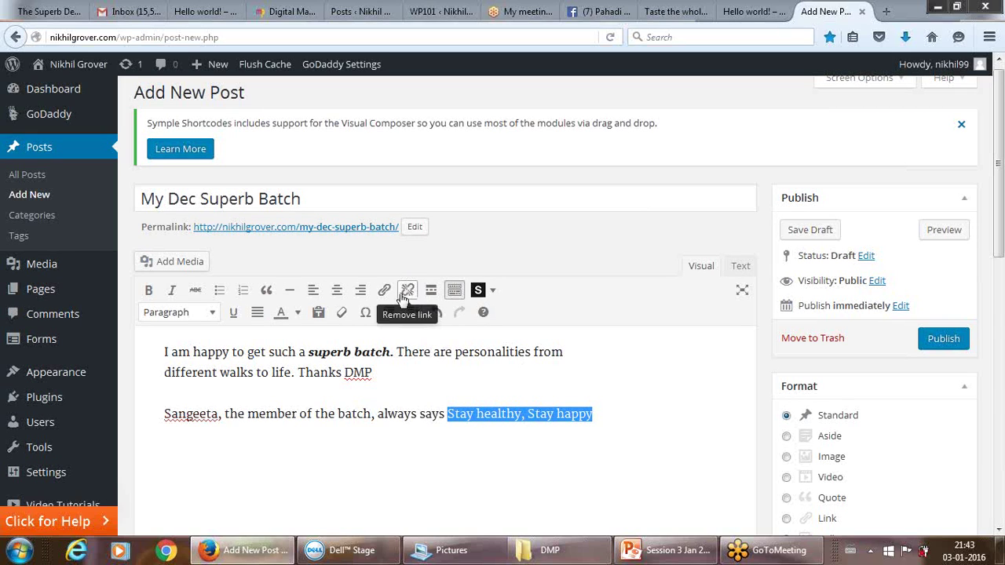
left_click(266, 290)
key("Return")
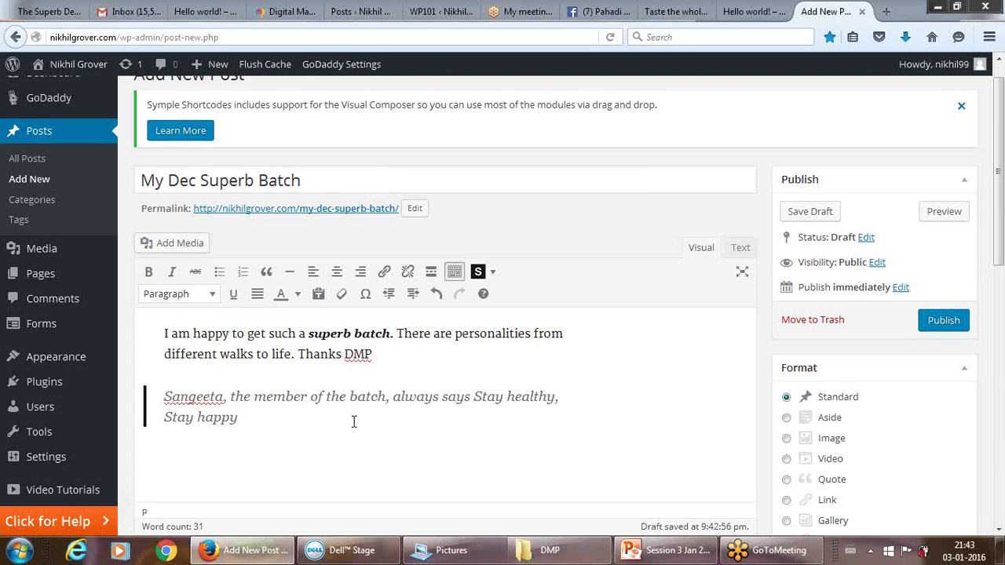
left_click(448, 402)
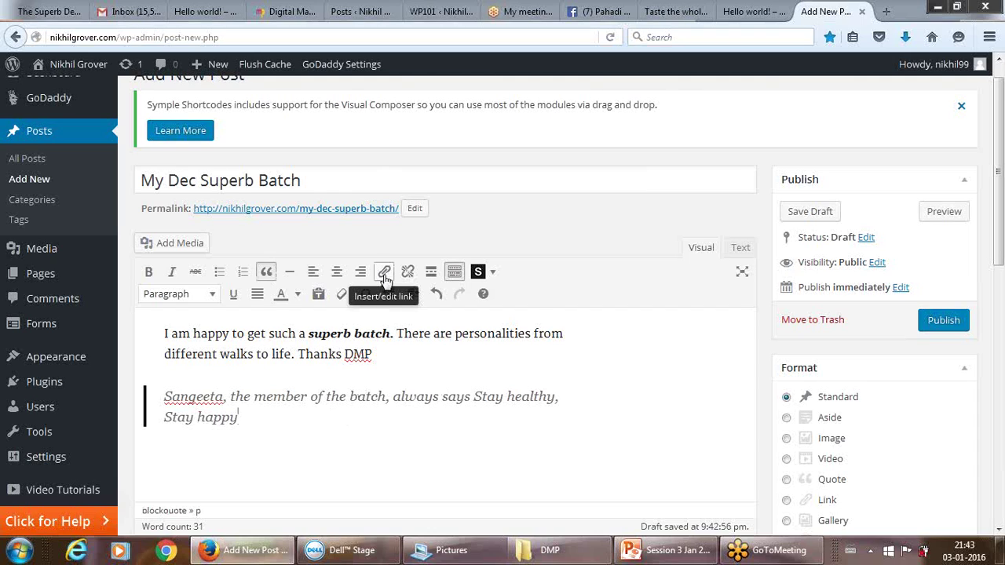
left_click(409, 462)
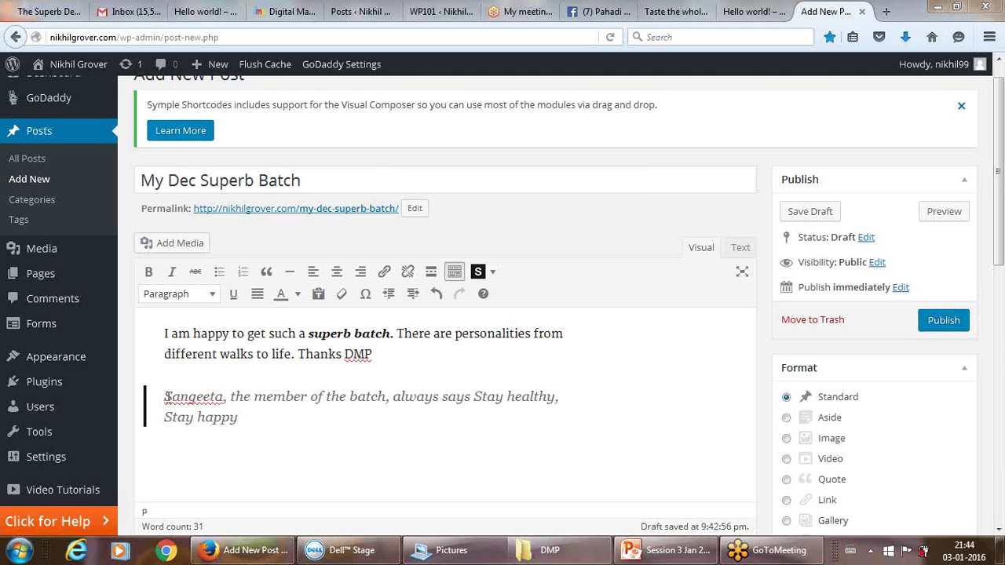
type(",")
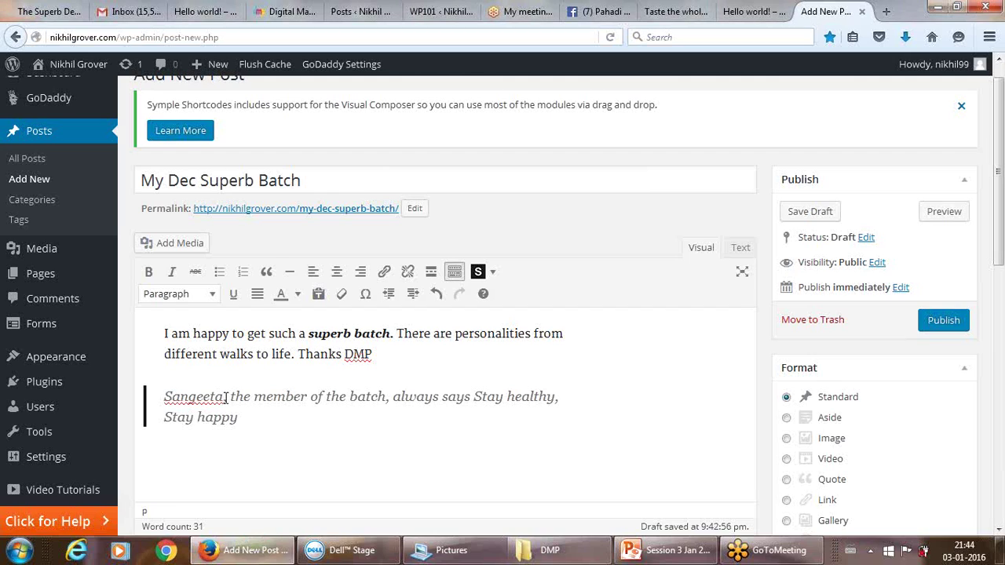
left_click(225, 398)
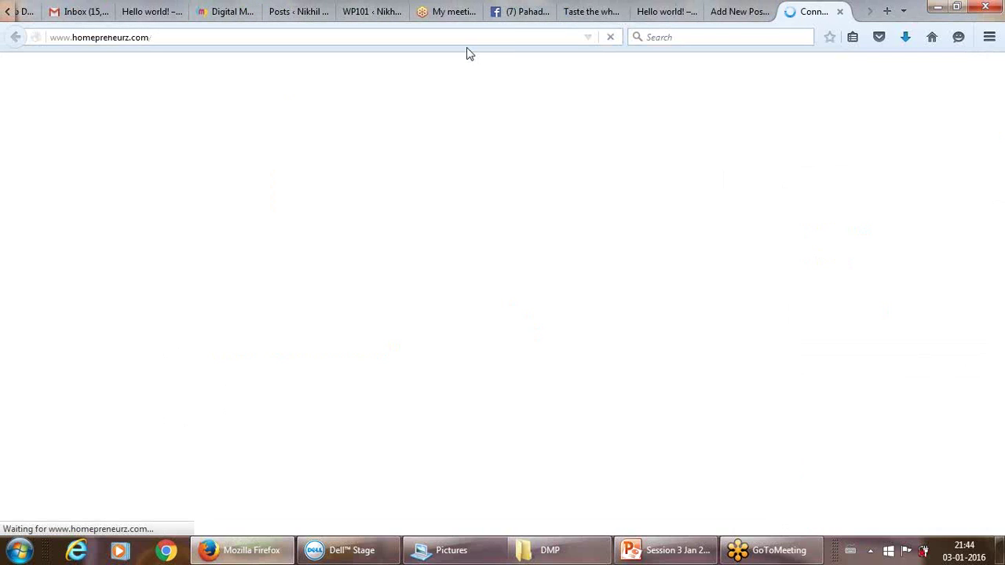
left_click(398, 36)
key("ctrl+c")
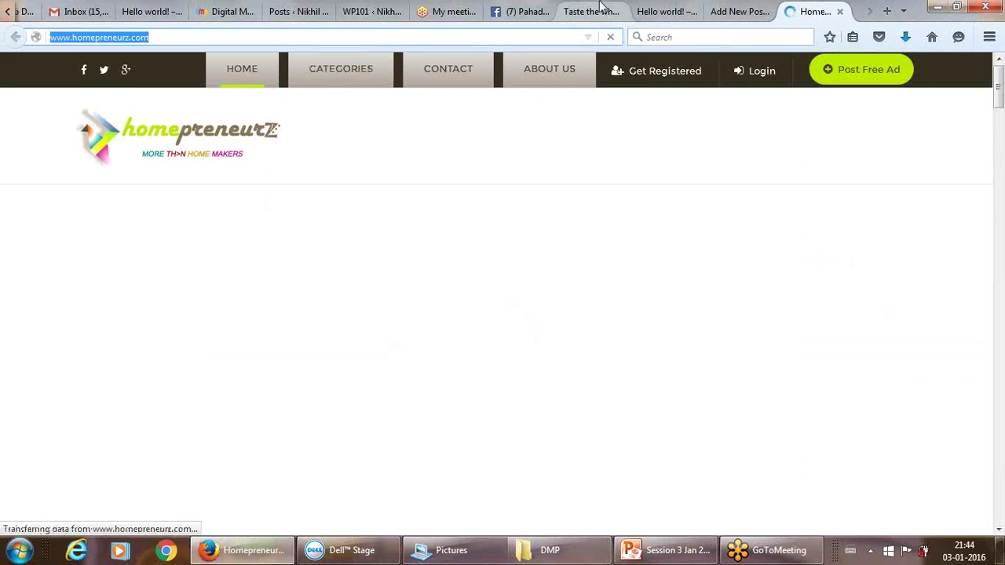
mouse_move(656, 556)
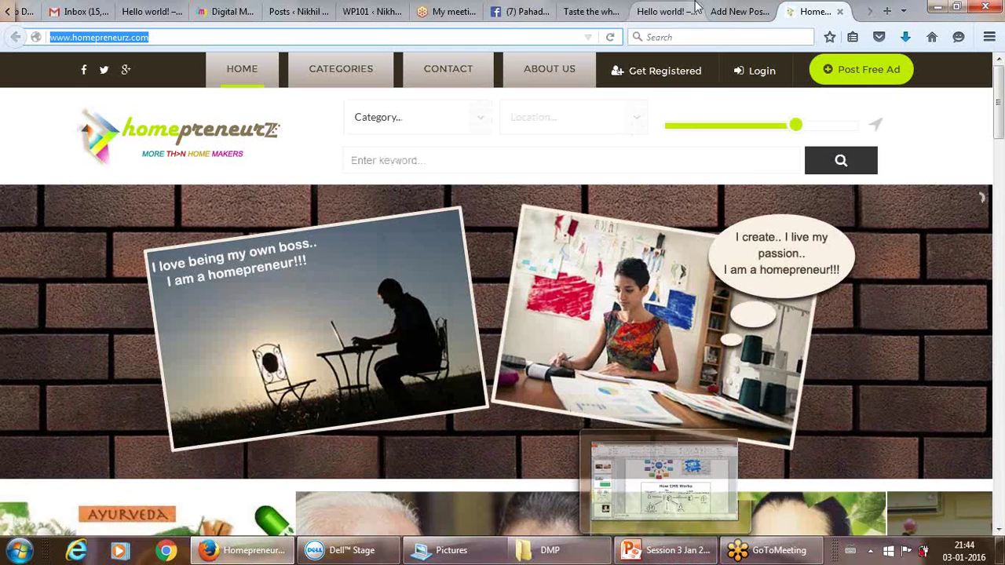
left_click(714, 14)
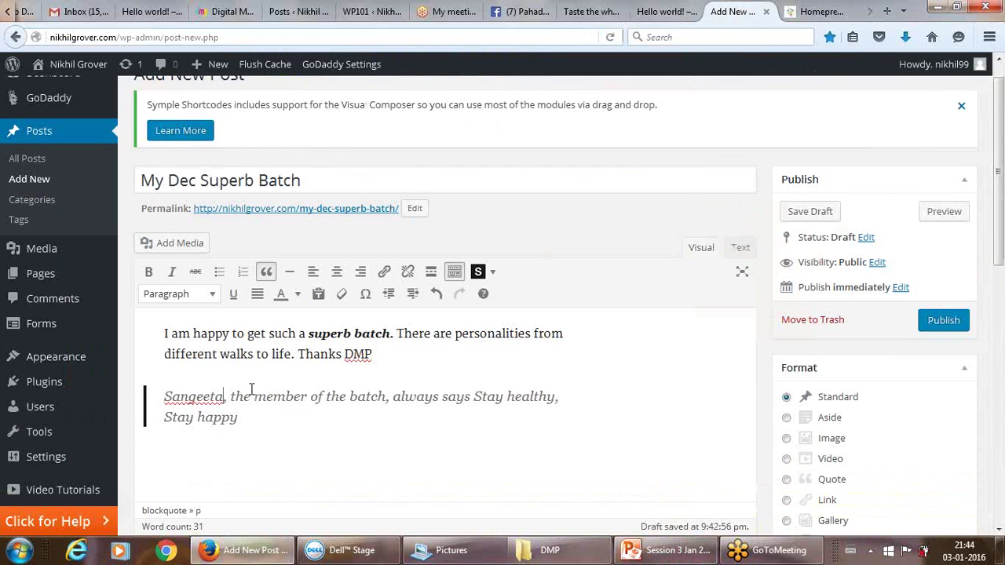
left_click_drag(225, 396, 164, 396)
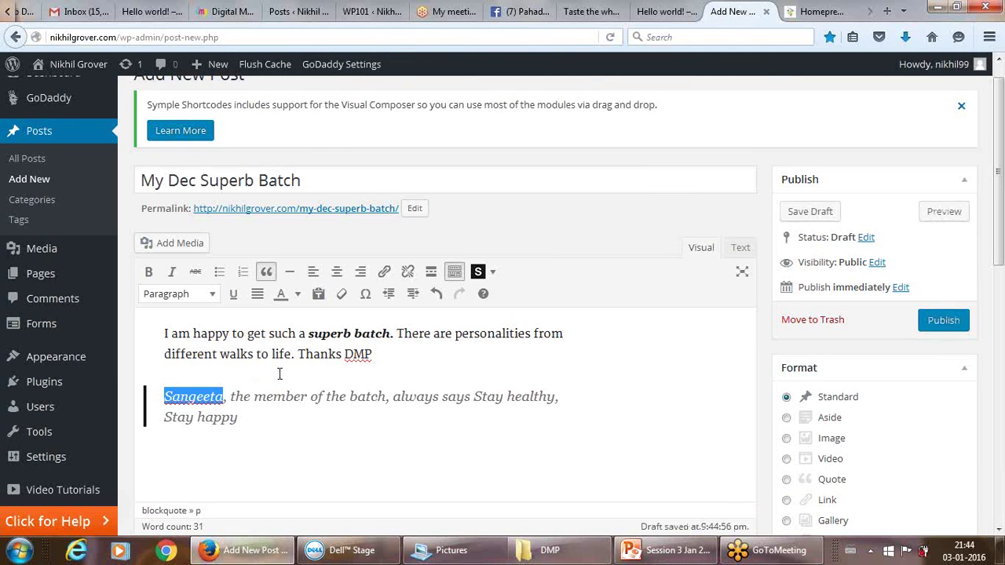
left_click(385, 272)
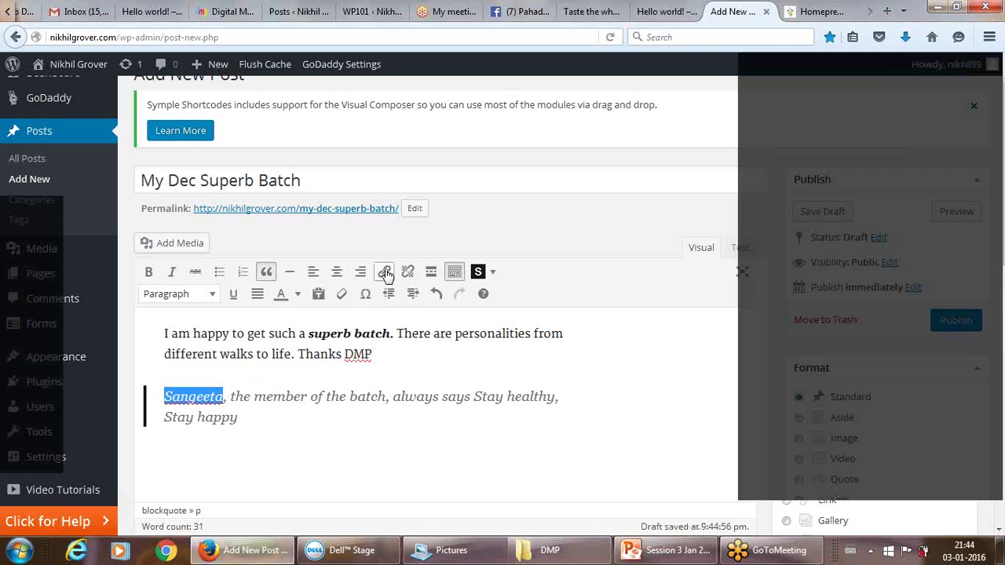
key("ctrl+v")
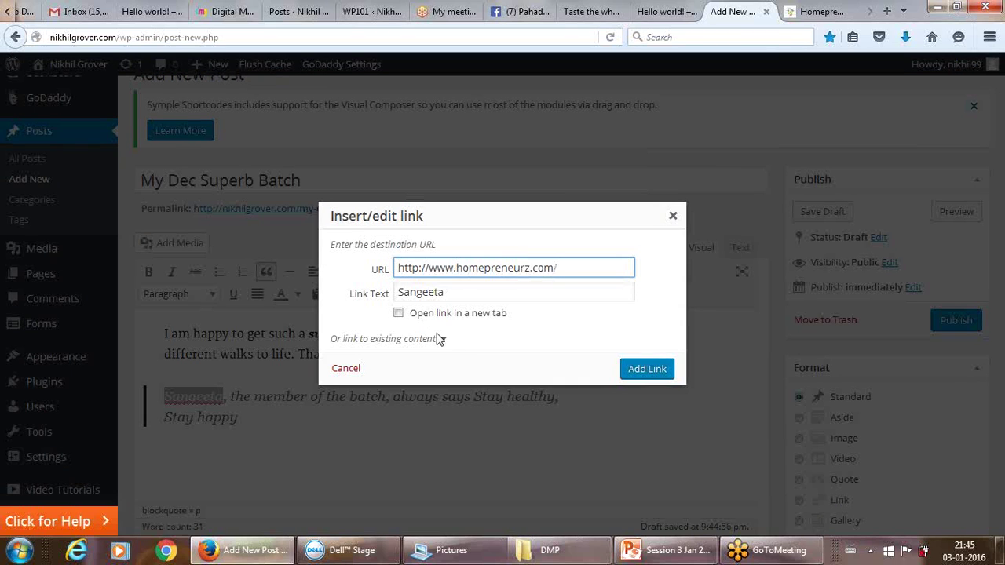
left_click(400, 314)
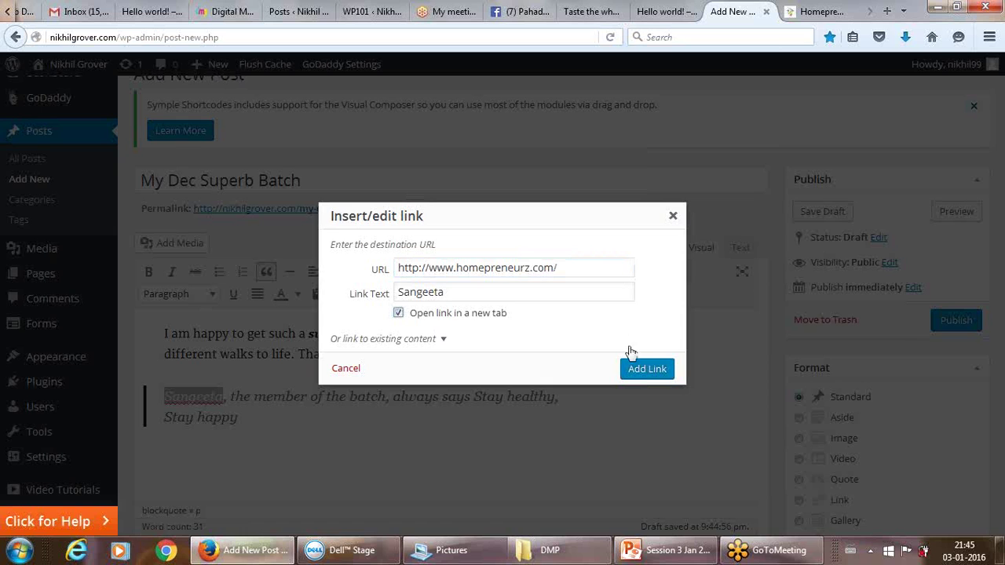
left_click(643, 373)
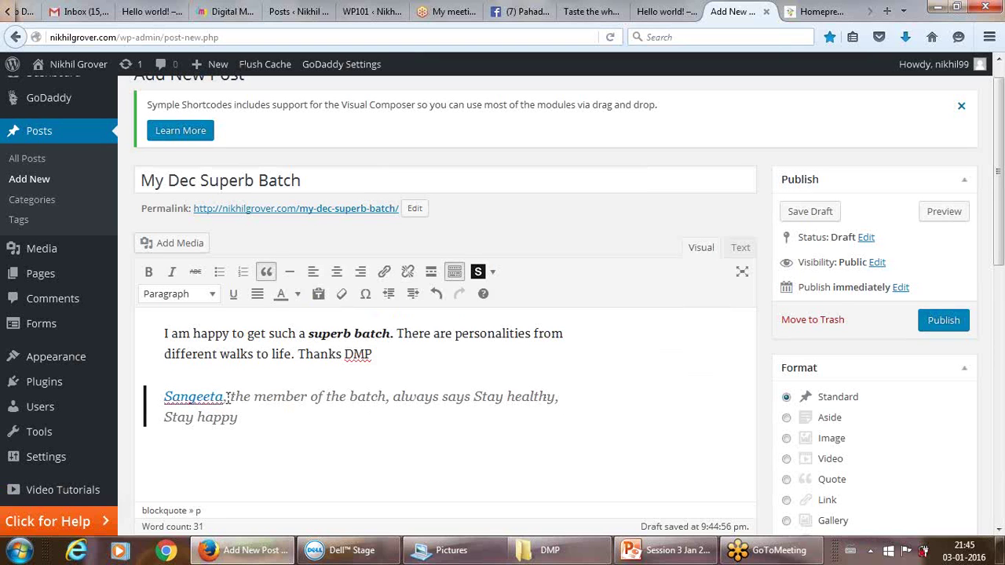
Add a second batch member's first name and a comma after the linked name in the blockquote.
key("BackSpace")
type(", t")
key("Delete")
key("Delete")
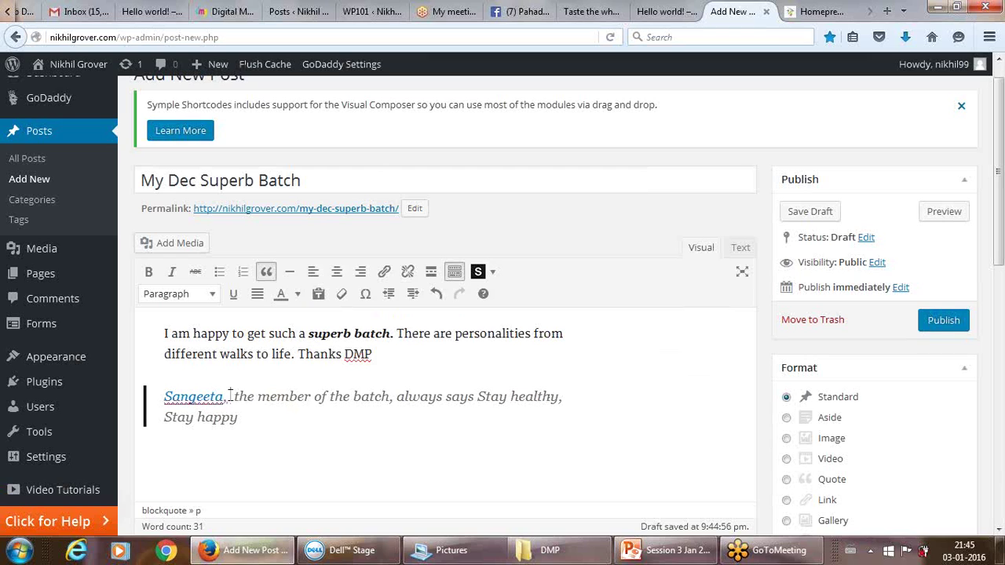
type("A ashlata")
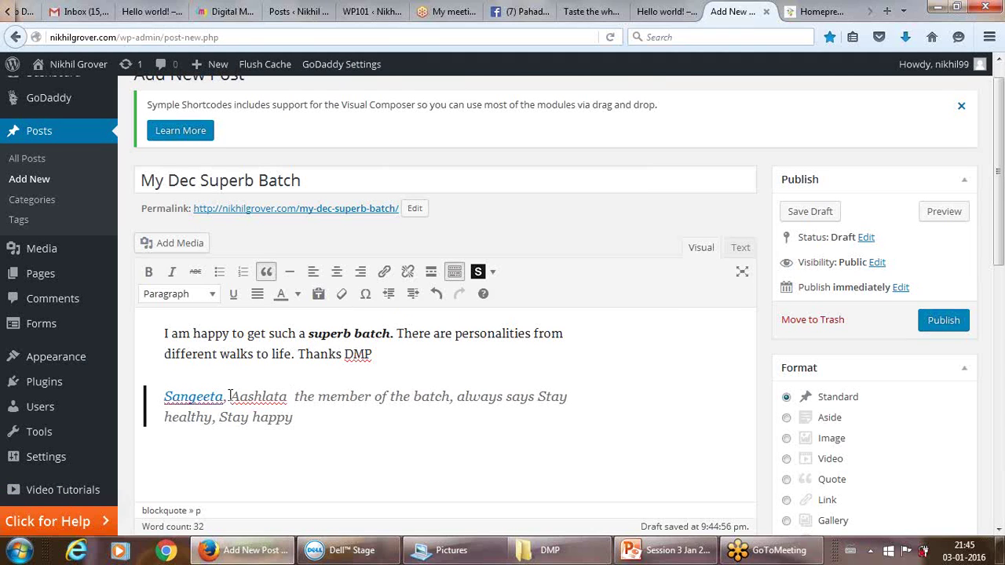
key("BackSpace")
type(",")
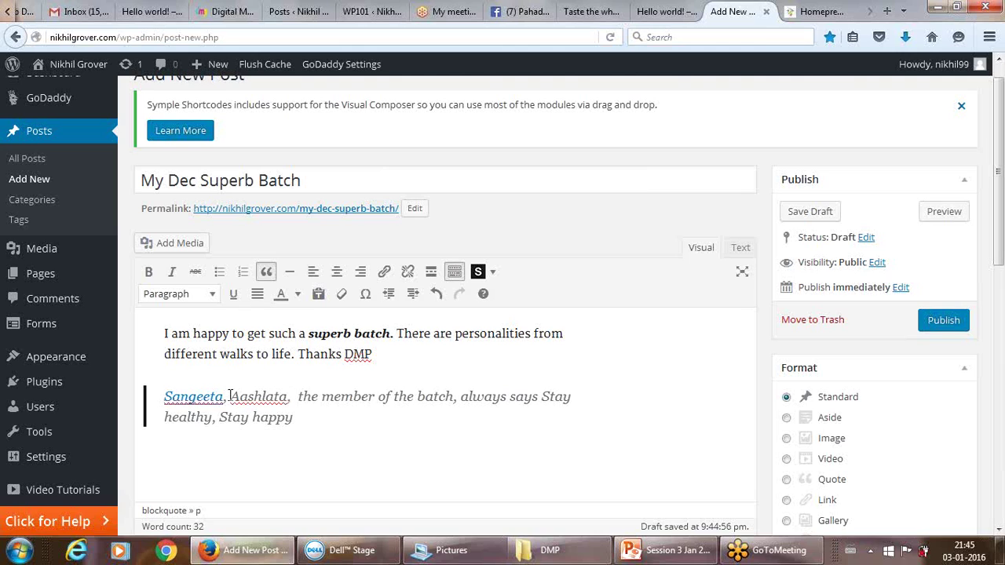
Add two more members' first names joined by "&" to the blockquote and change "says" to "say".
type(" Deep")
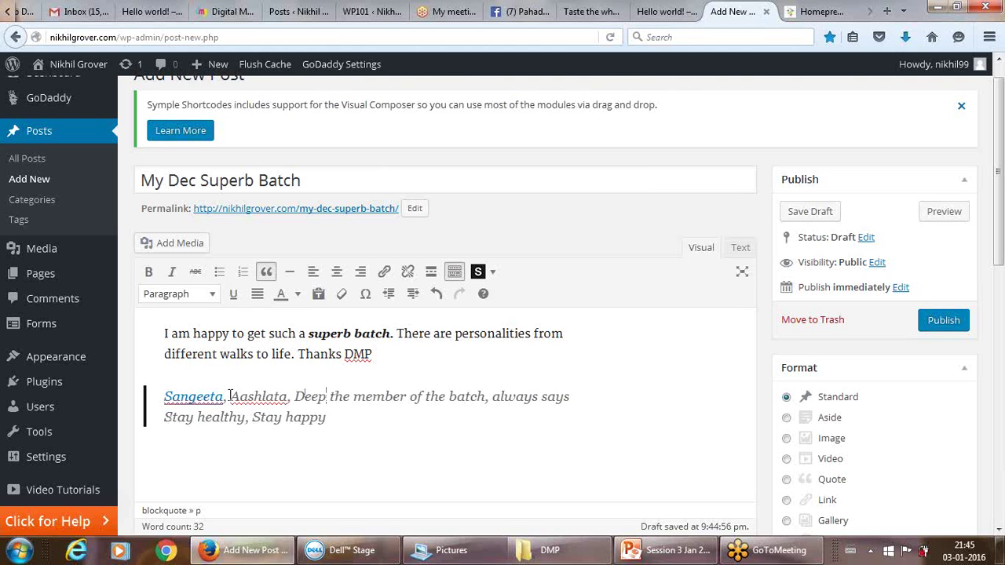
type("ak")
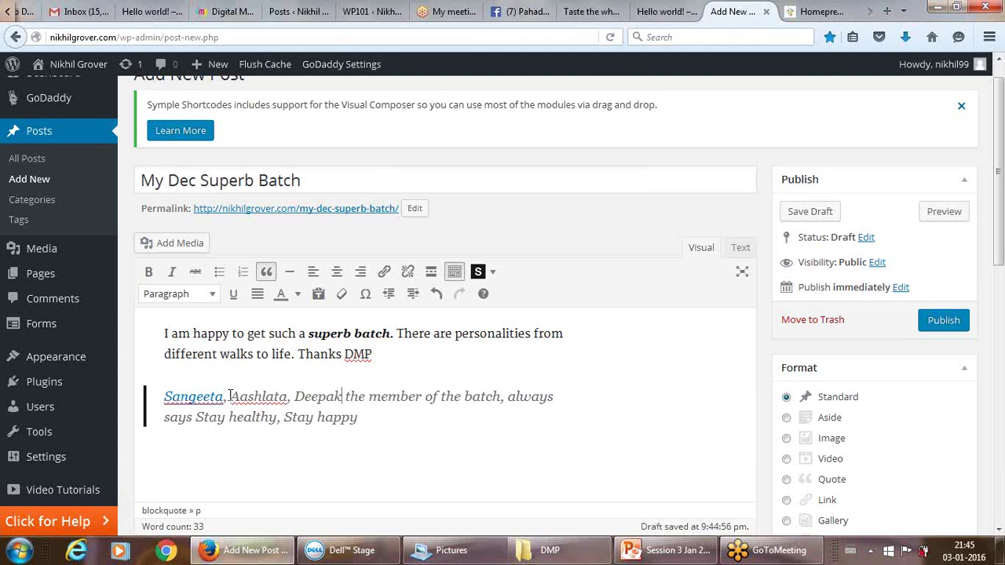
type(" & ")
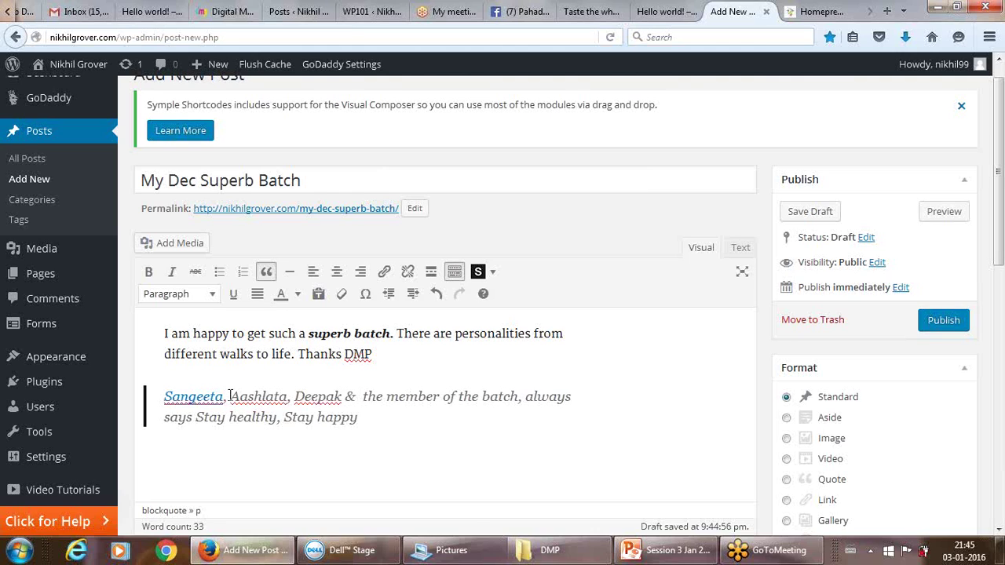
type("Anto")
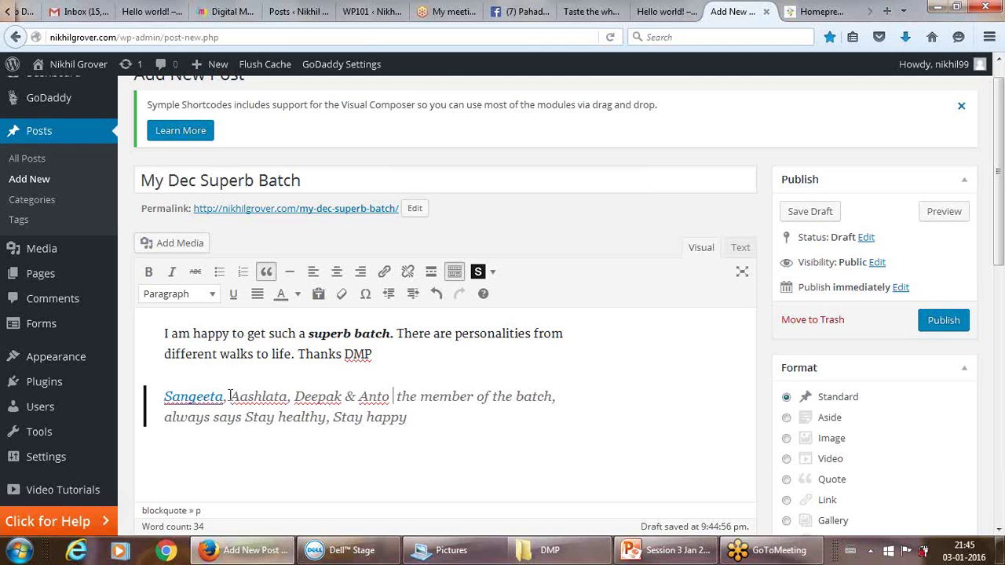
key("BackSpace")
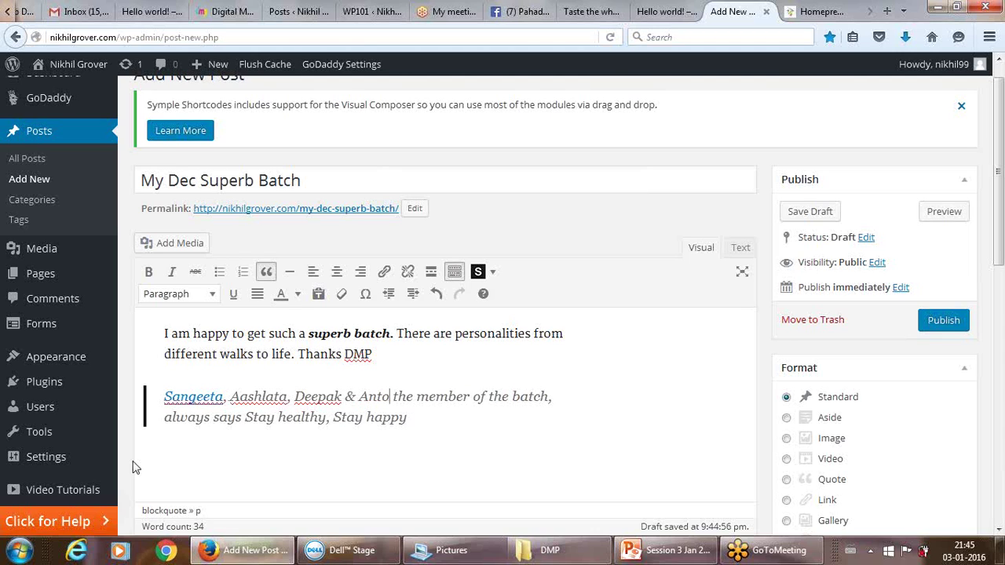
left_click(241, 417)
key("BackSpace")
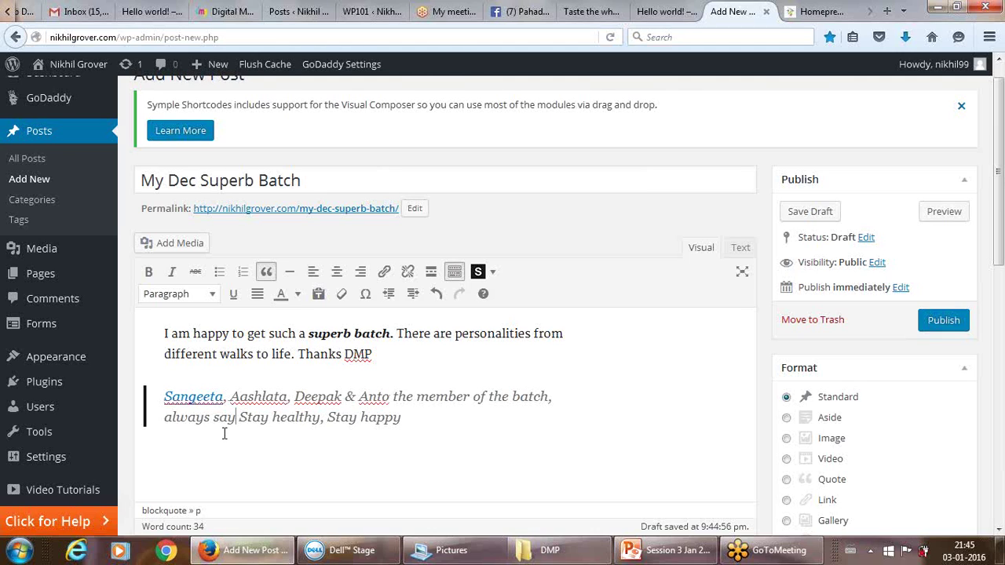
Replace the third name in the blockquote with a different batch member's first name.
left_click_drag(232, 395, 289, 396)
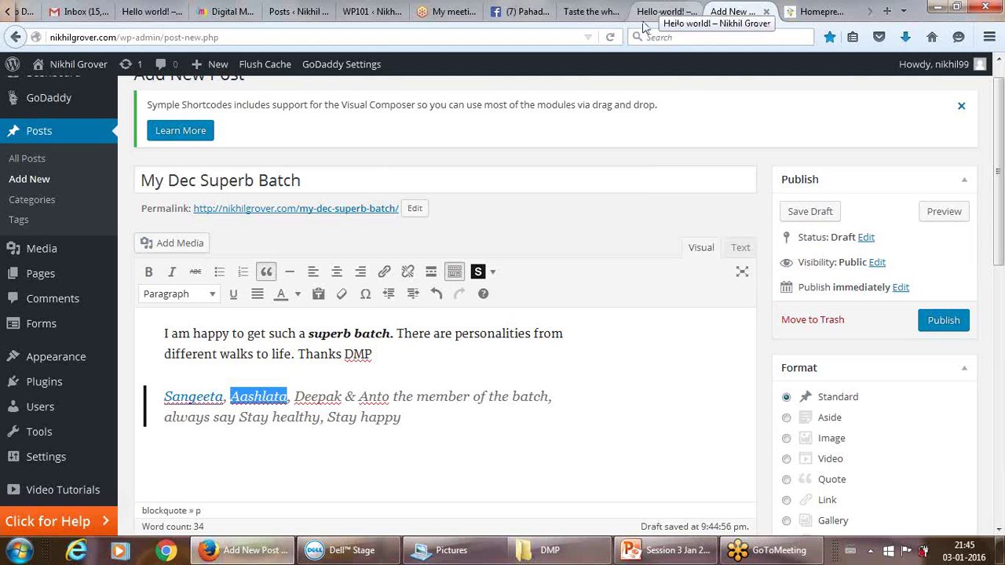
left_click(295, 396)
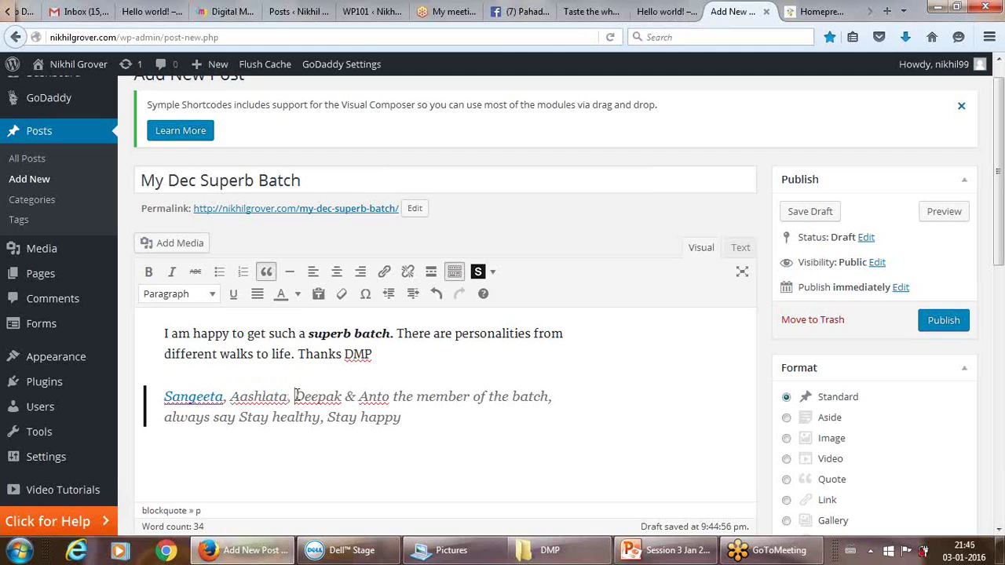
left_click_drag(295, 396, 346, 397)
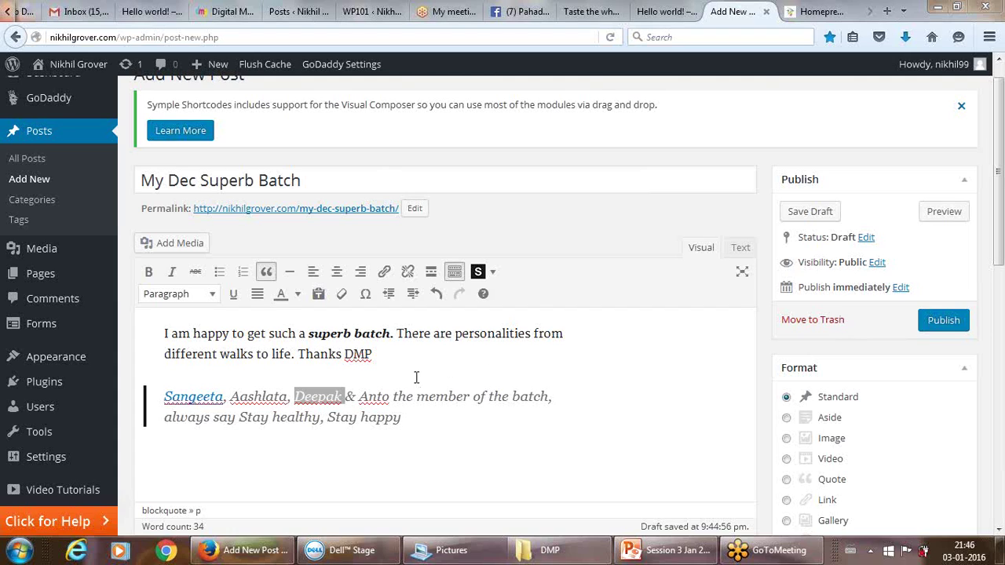
left_click(339, 396)
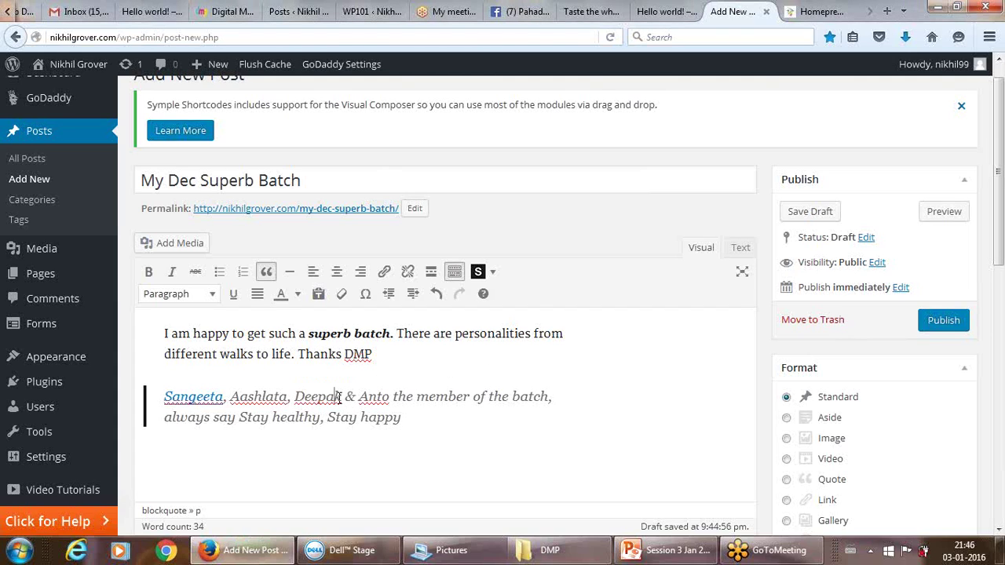
key("BackSpace")
key("BackSpace")
key("BackSpace")
key("BackSpace")
key("BackSpace")
key("BackSpace")
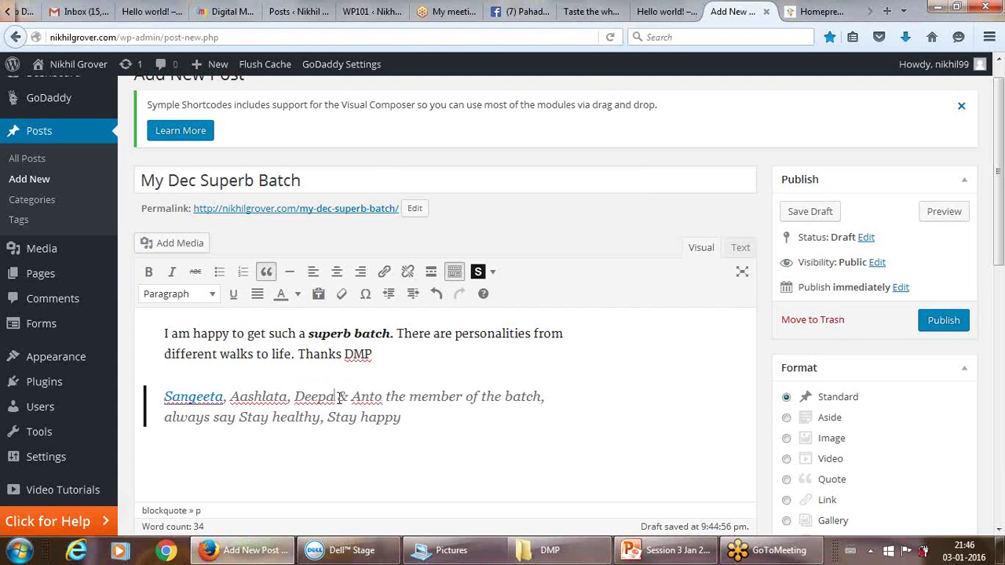
type("Ris")
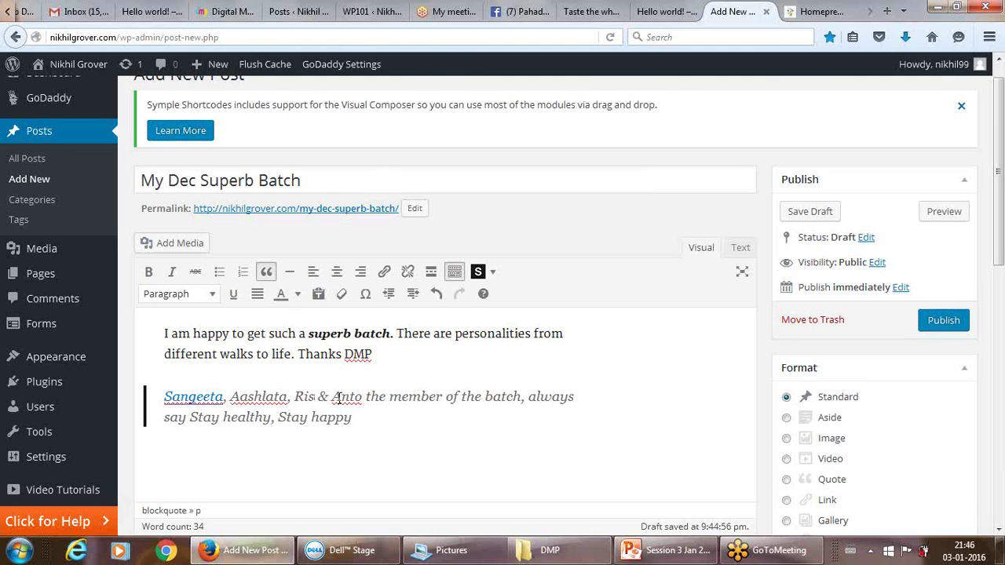
type("h")
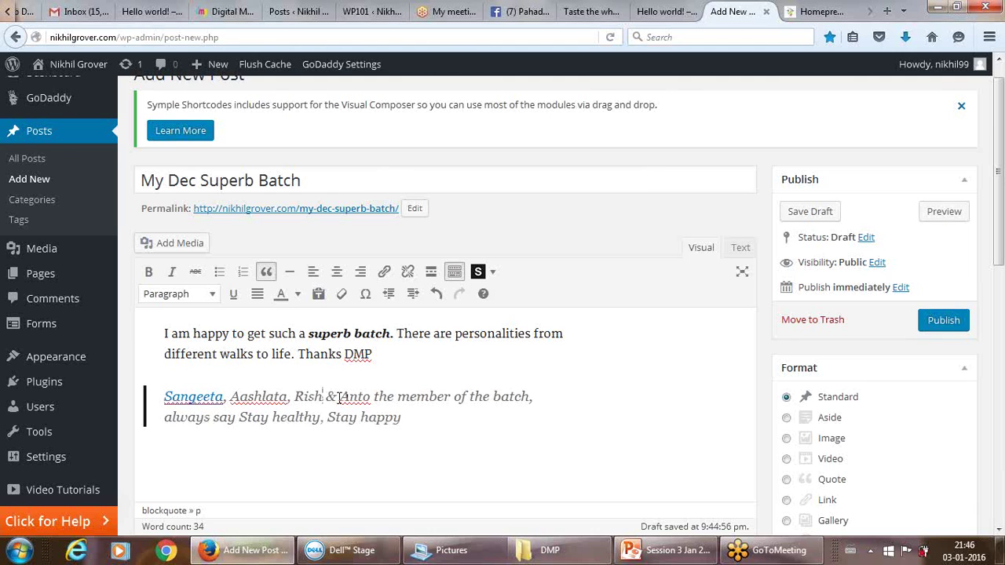
type("ikant")
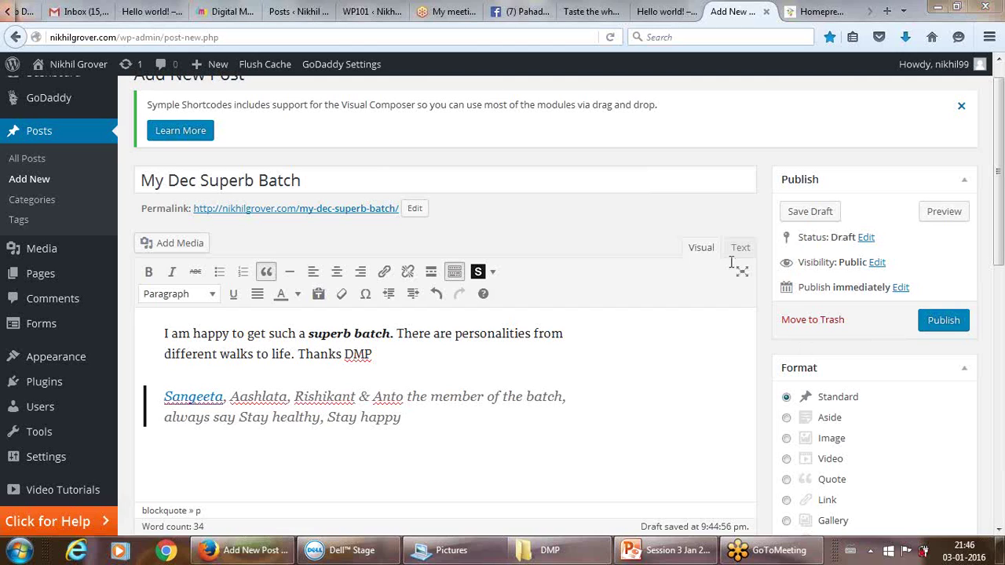
left_click_drag(296, 397, 358, 401)
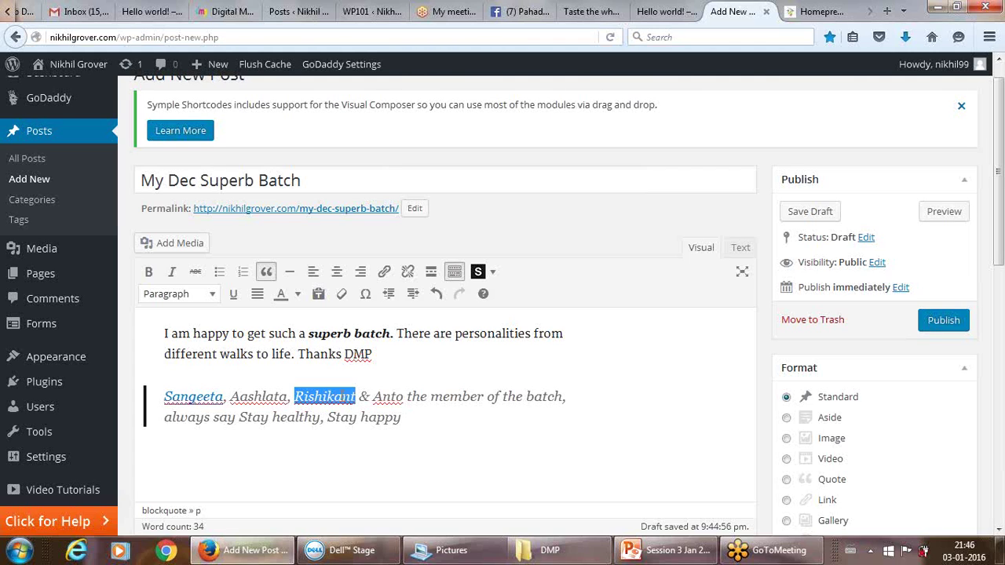
right_click(346, 395)
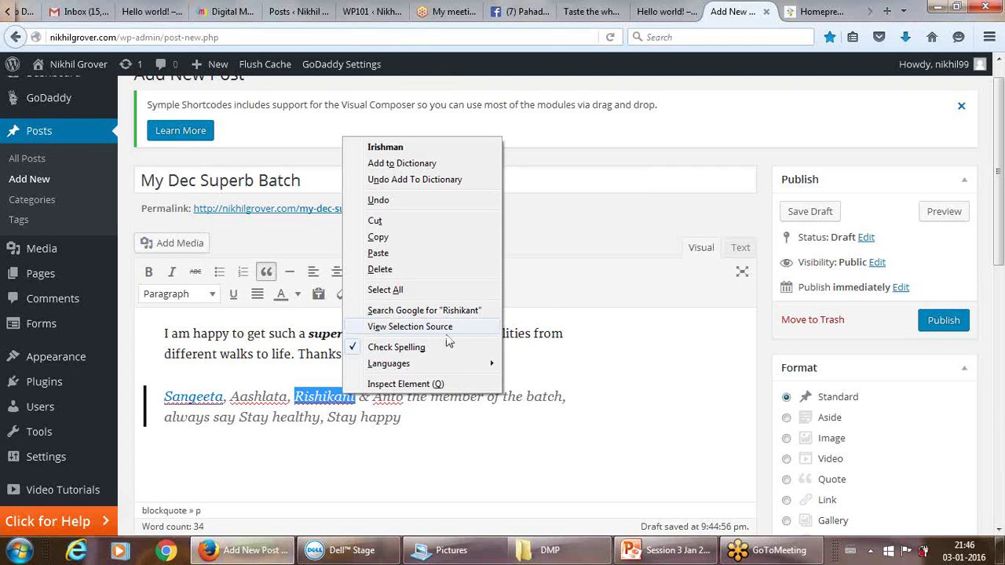
left_click(542, 297)
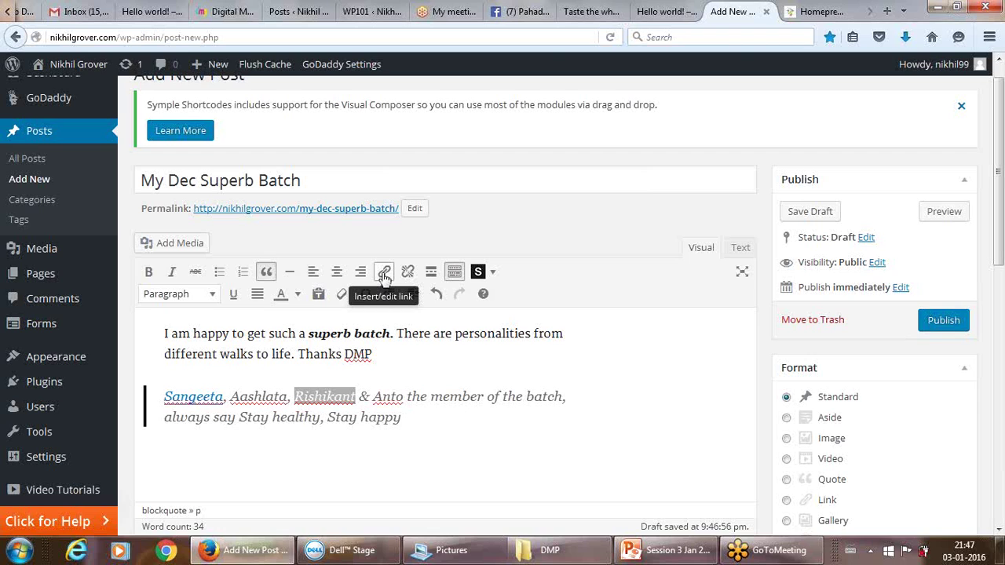
left_click(385, 273)
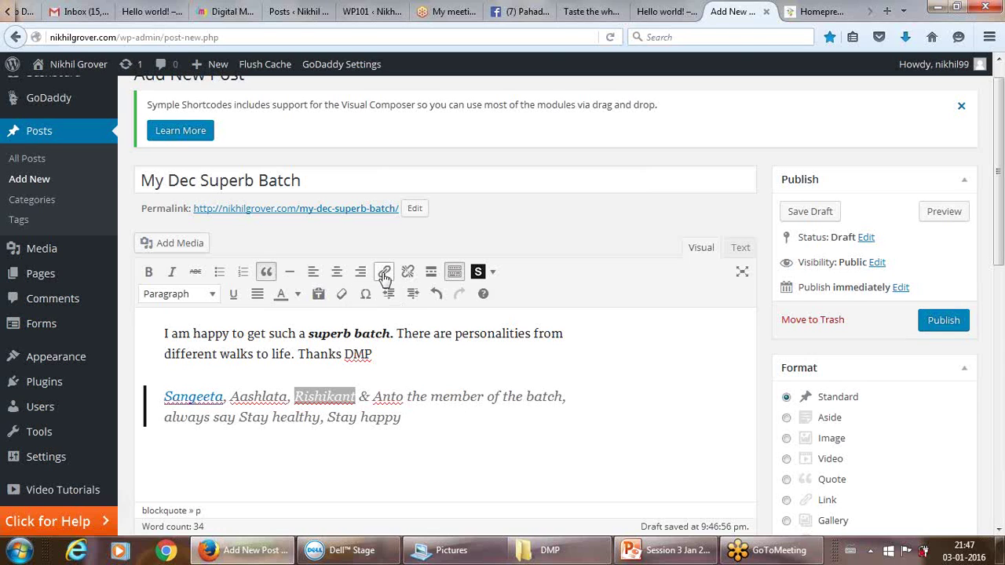
type("http://deepakvision.com")
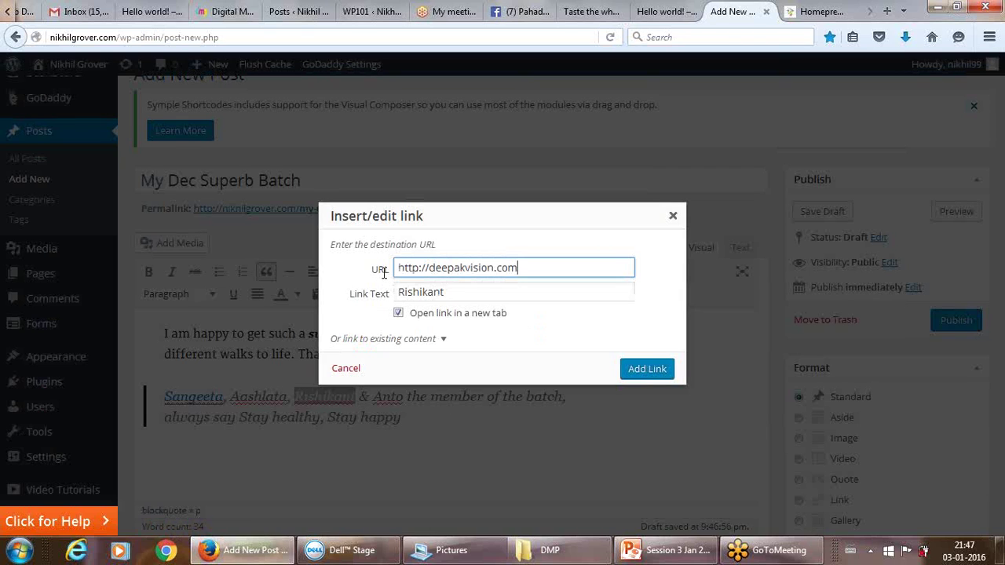
left_click(639, 374)
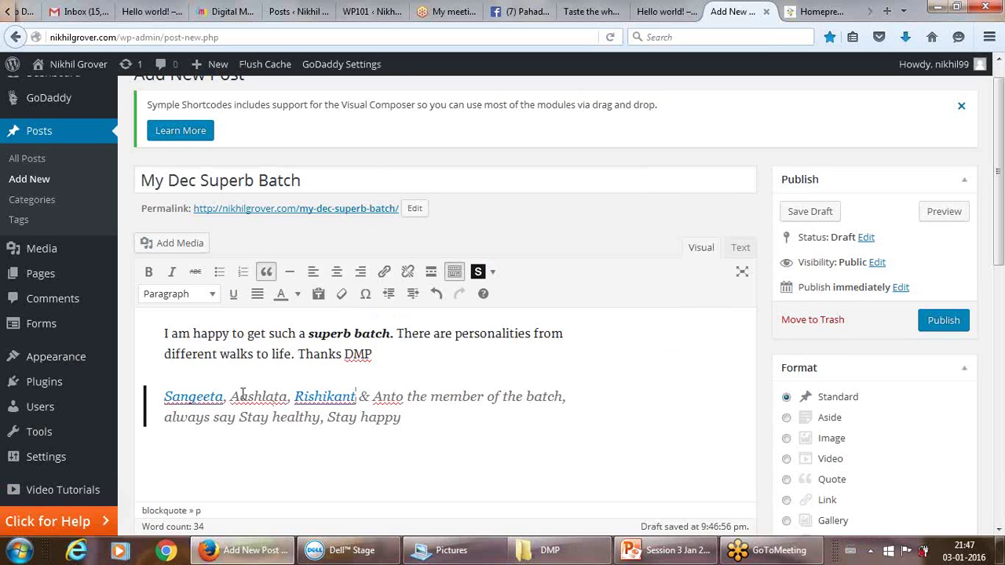
left_click_drag(230, 396, 288, 397)
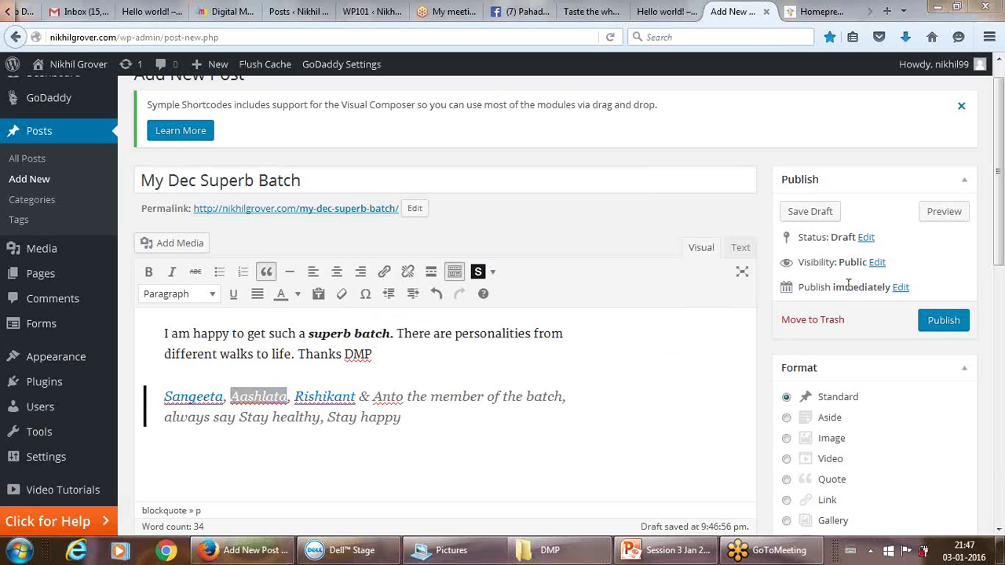
left_click(384, 271)
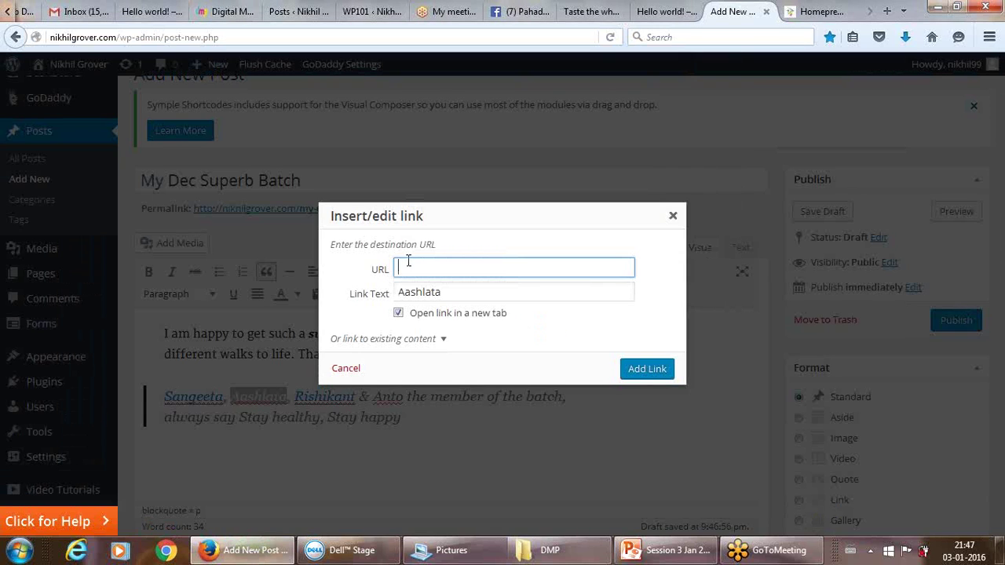
type("http://pahaditea.com")
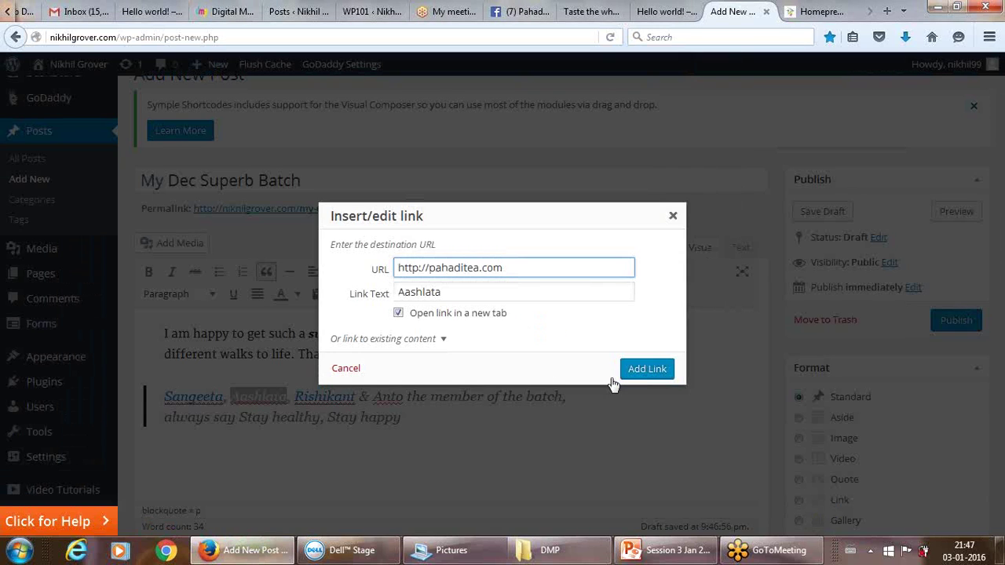
key("Return")
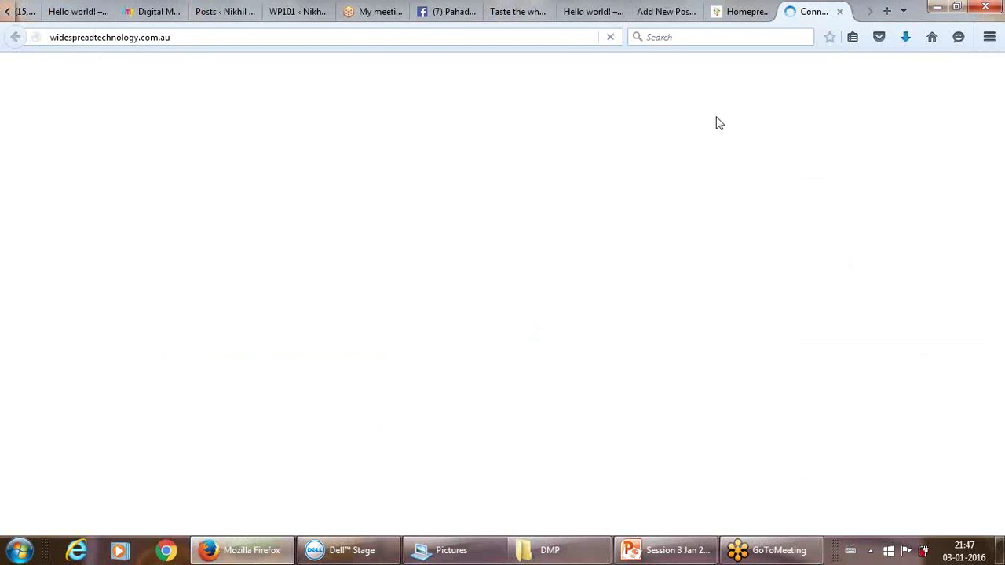
Copy the widespreadtechnology.com.au address from its open page and link the fourth member's first name to it, opening in a new tab.
left_click(644, 6)
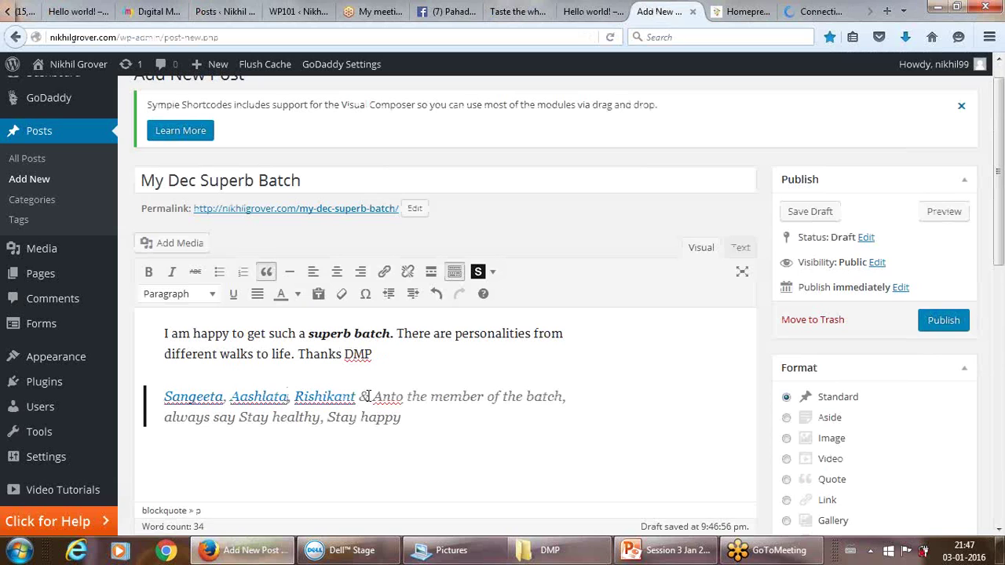
left_click_drag(373, 396, 404, 398)
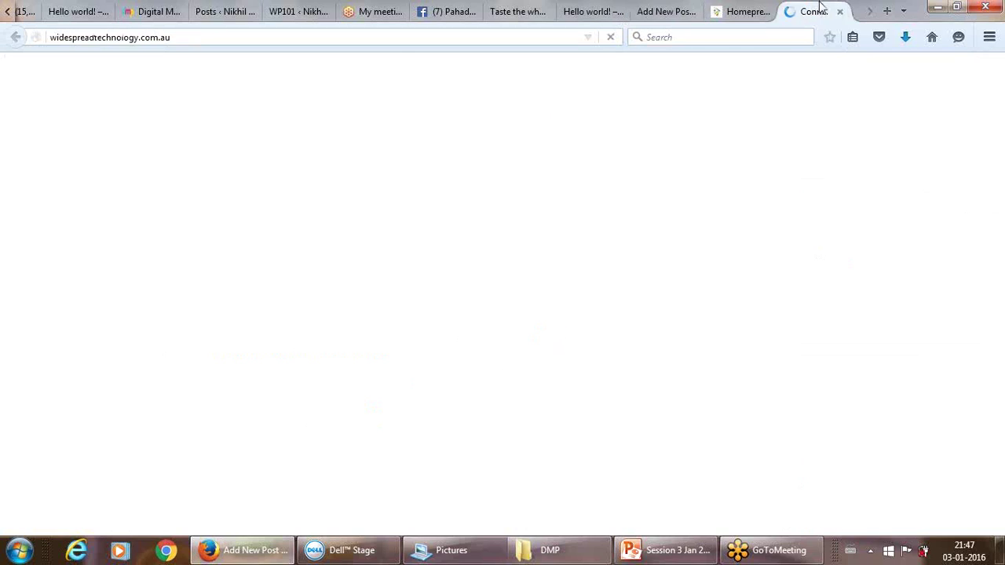
left_click(398, 42)
key("ctrl+c")
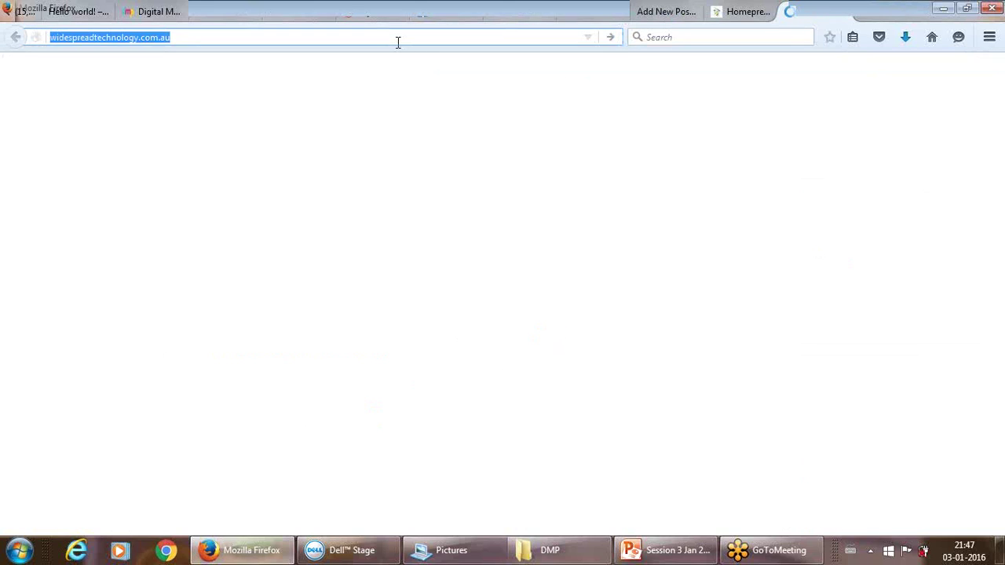
left_click(666, 11)
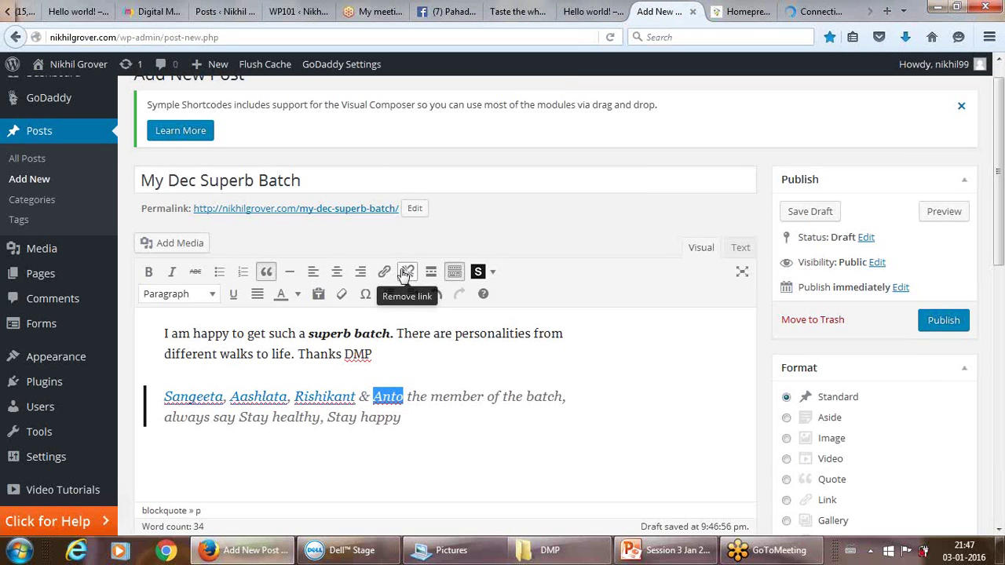
left_click(384, 272)
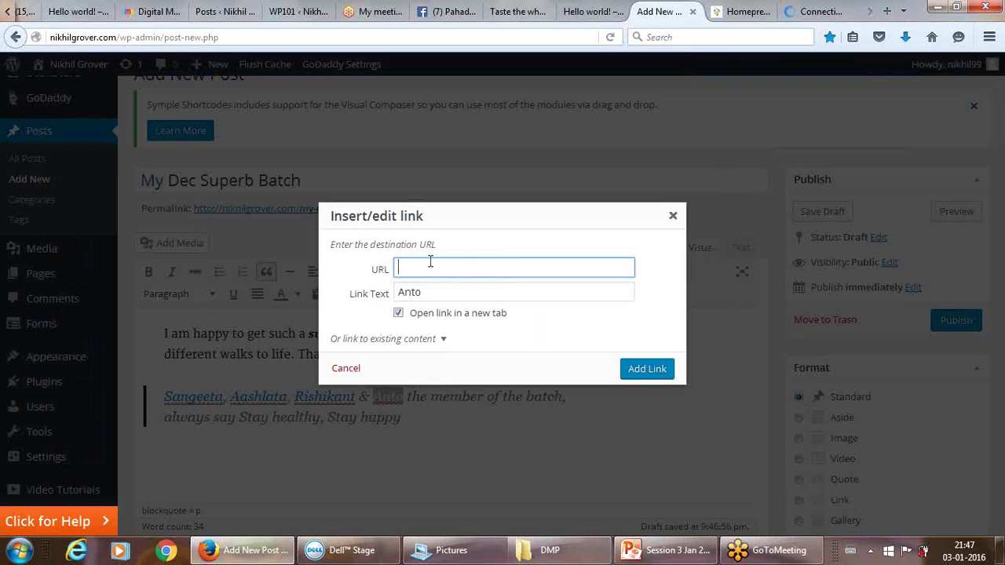
key("ctrl+v")
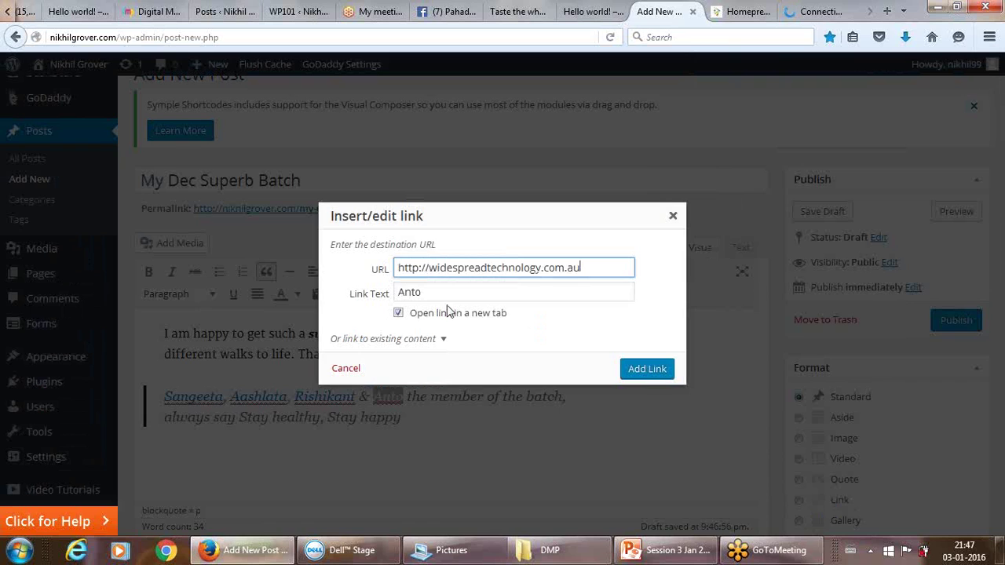
left_click(645, 369)
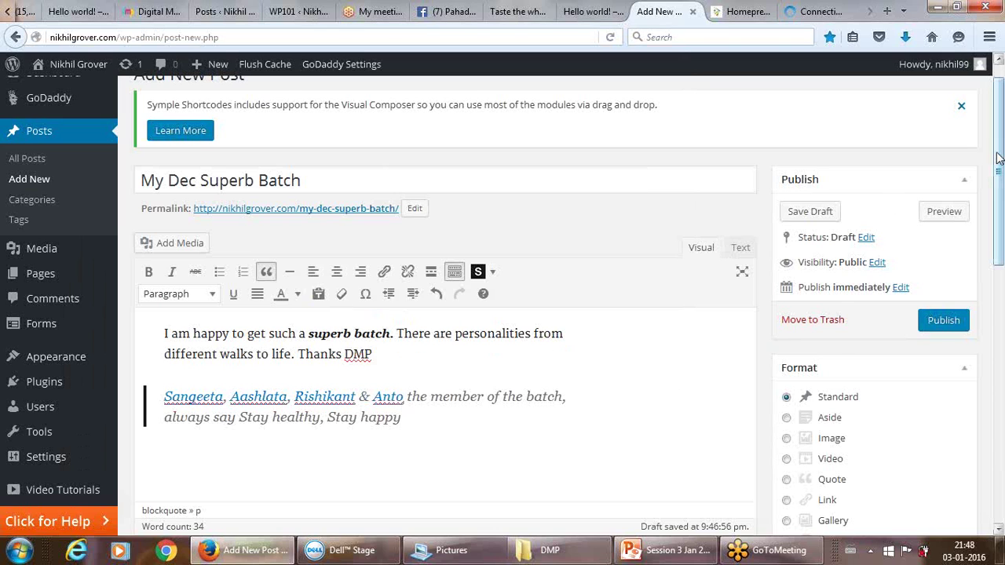
Insert two Read More tags below the blockquote and delete both of them.
mouse_move(997, 157)
left_mouse_down()
mouse_move(997, 230)
mouse_move(999, 155)
left_mouse_up()
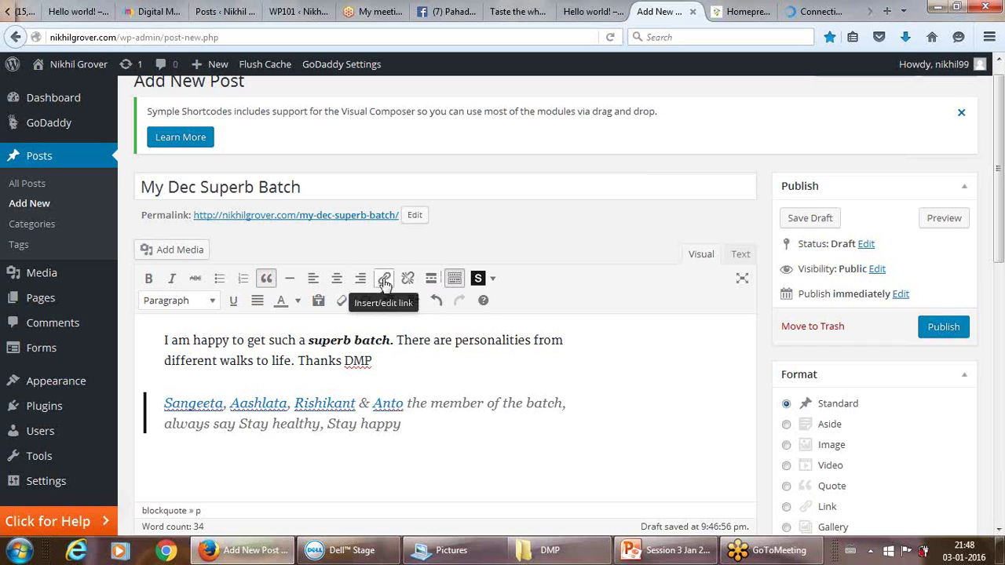
left_click(431, 280)
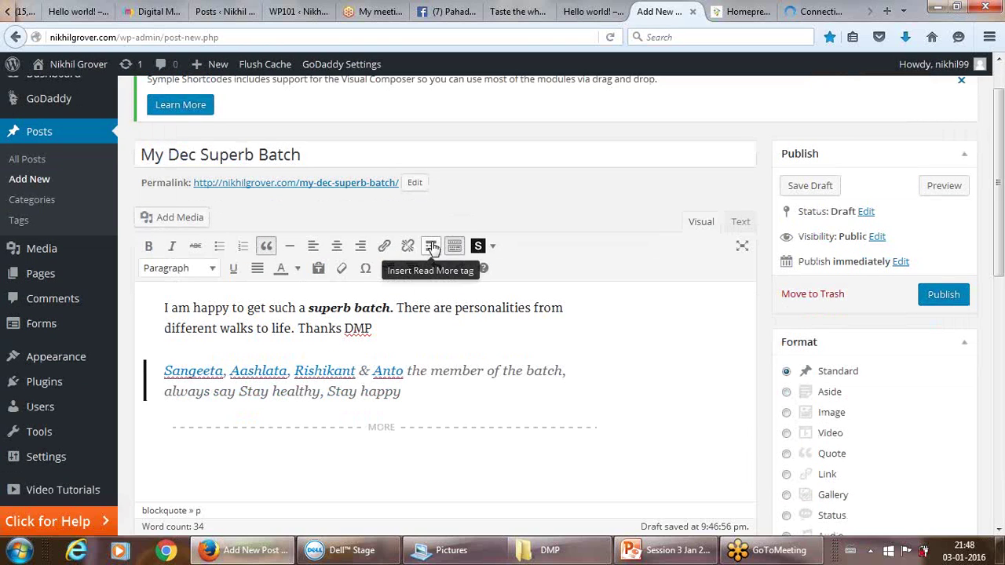
left_click(432, 247)
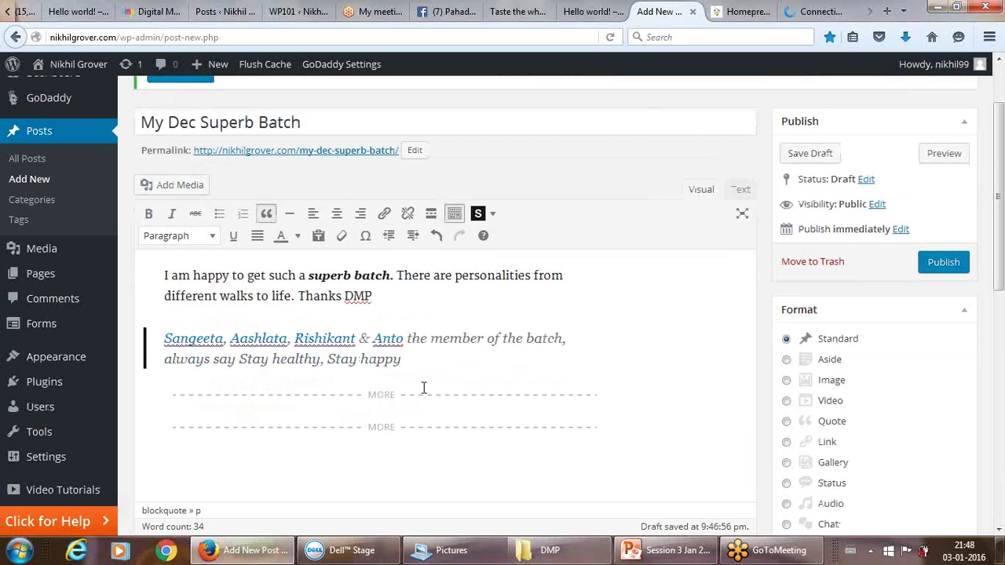
left_click(398, 446)
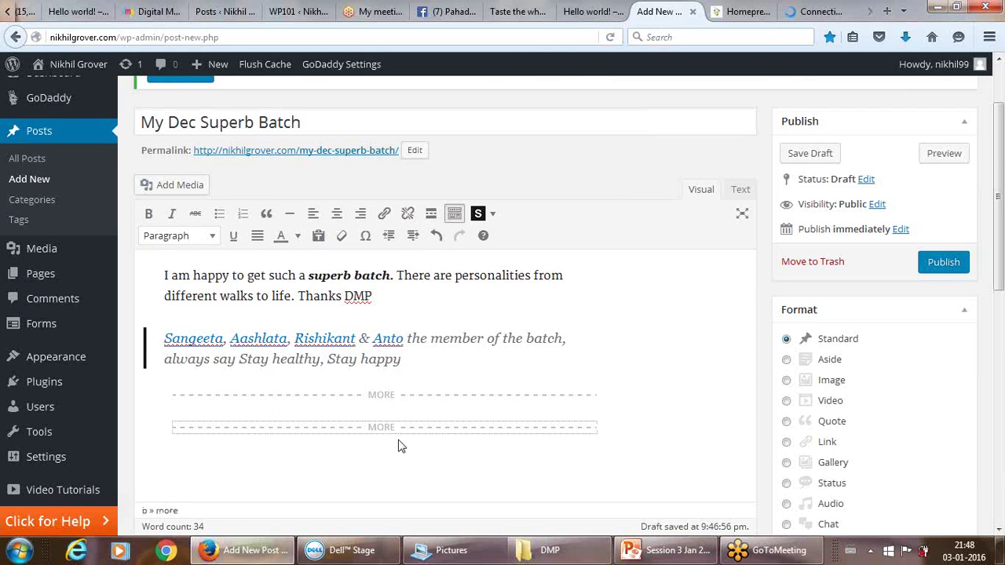
key("Delete")
left_click(353, 396)
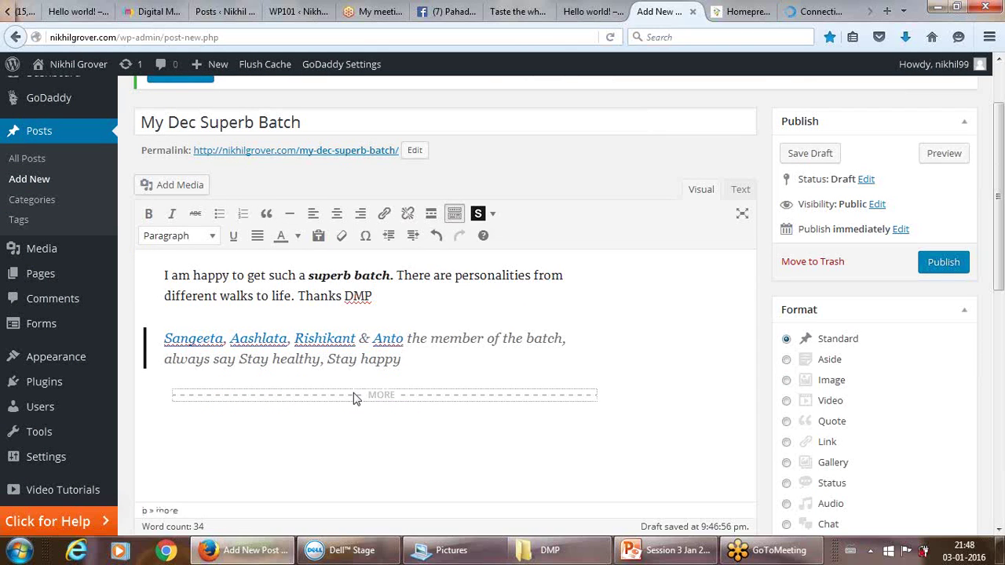
key("Delete")
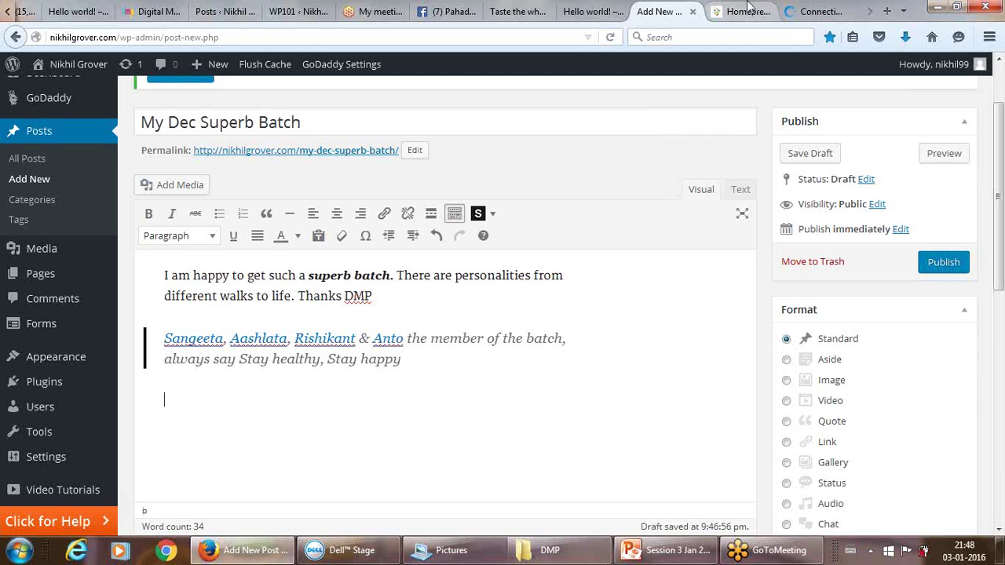
View the published "Hello world!" post, the widespreadtechnology.com.au page and the Homepreneurz site, and return to the post being written.
left_click(593, 9)
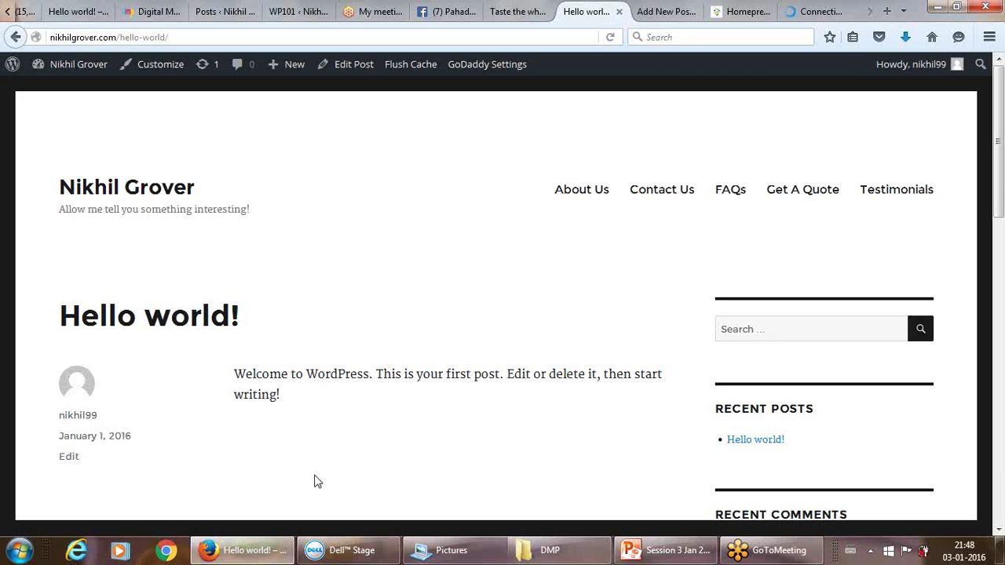
left_click(677, 10)
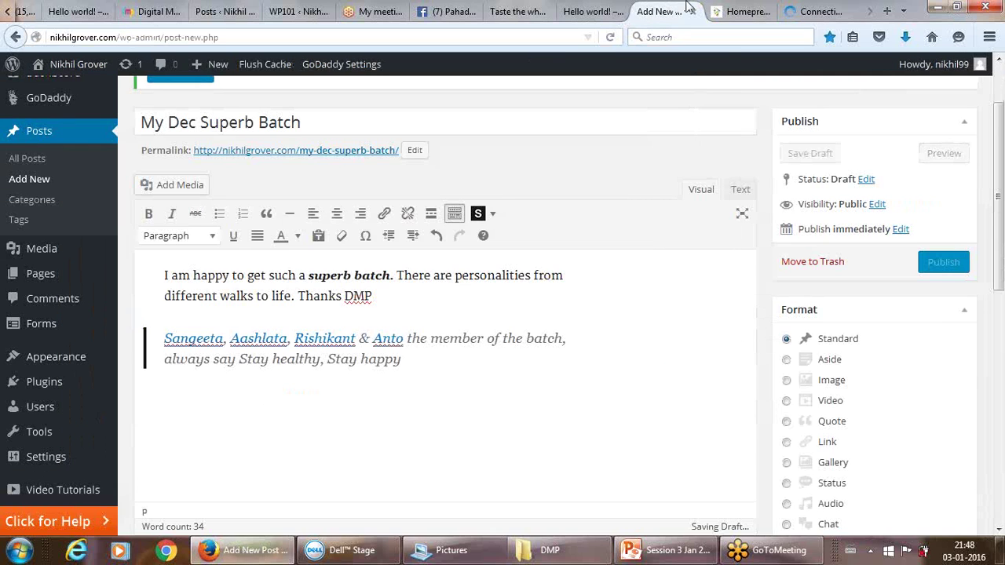
left_click(802, 9)
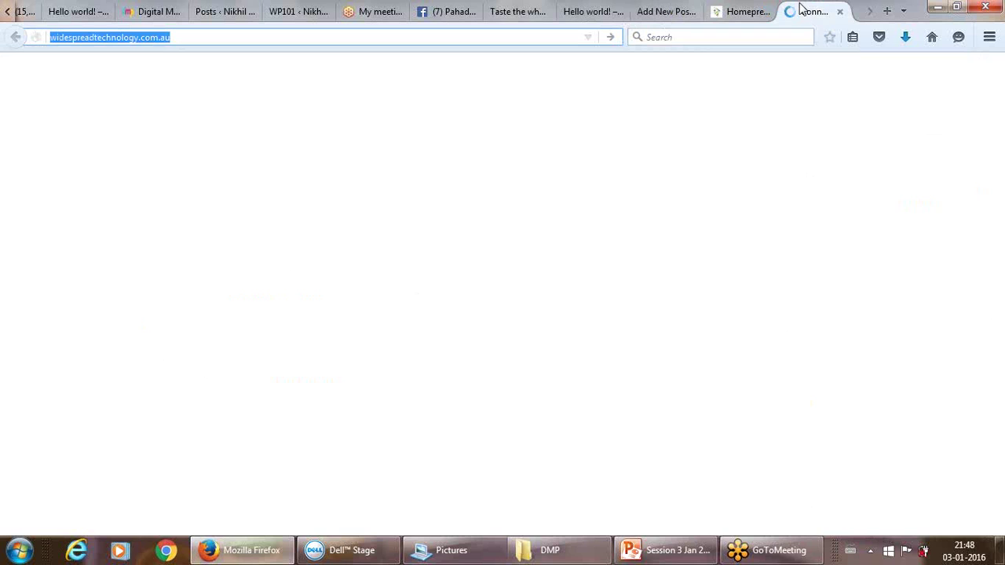
left_click(747, 9)
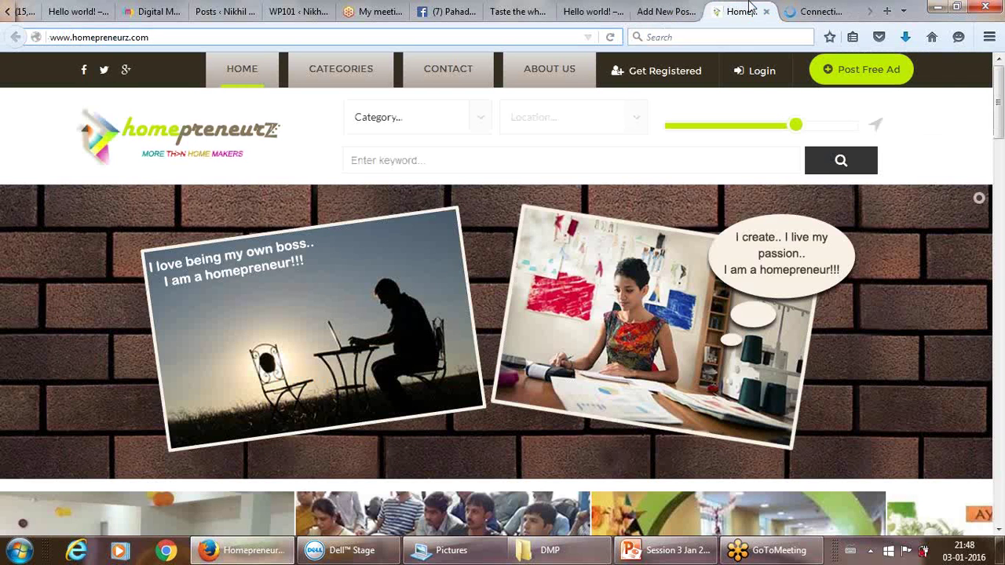
left_click(672, 8)
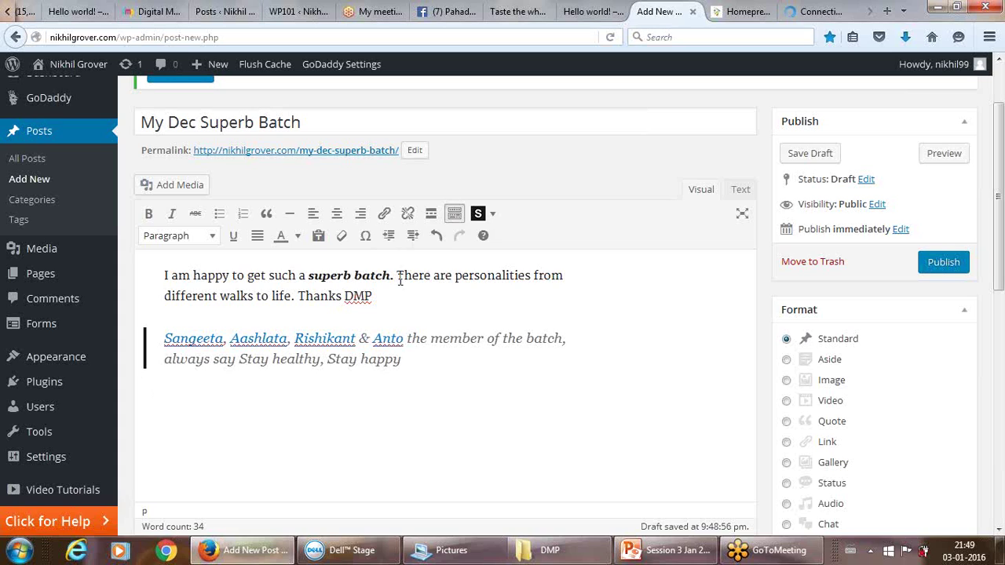
Insert a Read More tag below the blockquote and add an empty line between the first paragraph and the blockquote.
left_click(430, 214)
left_click(415, 363)
key("Return")
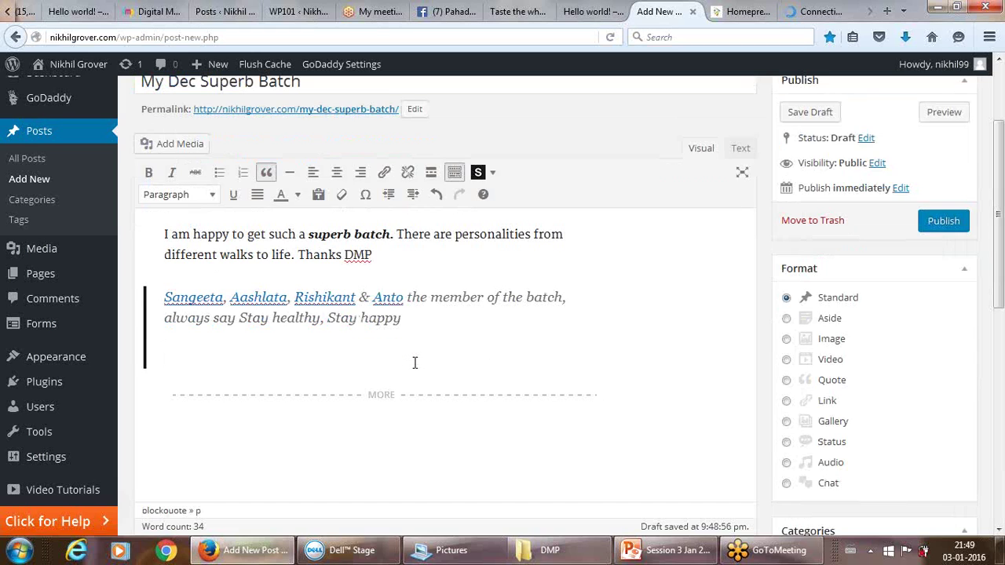
key("BackSpace")
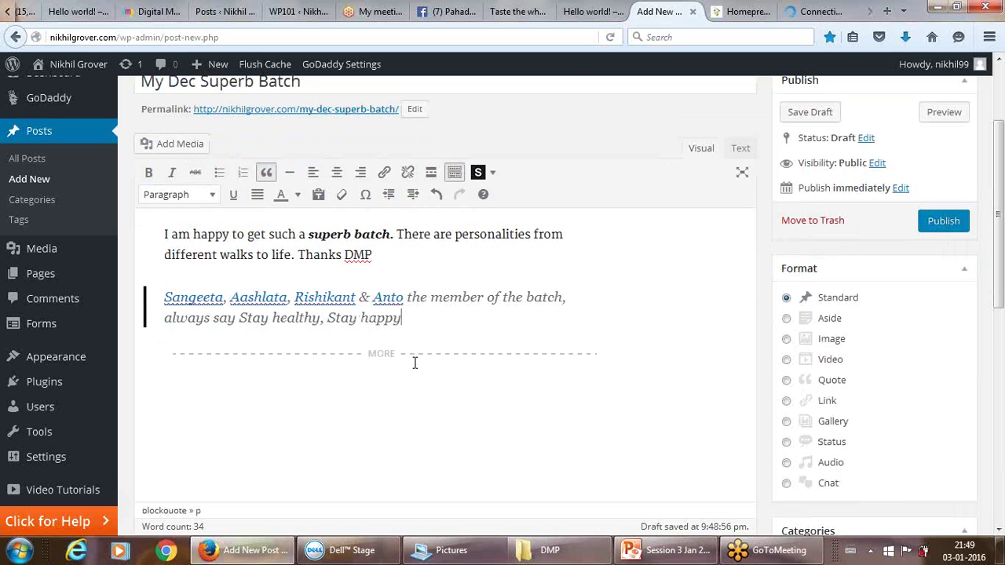
key("Return")
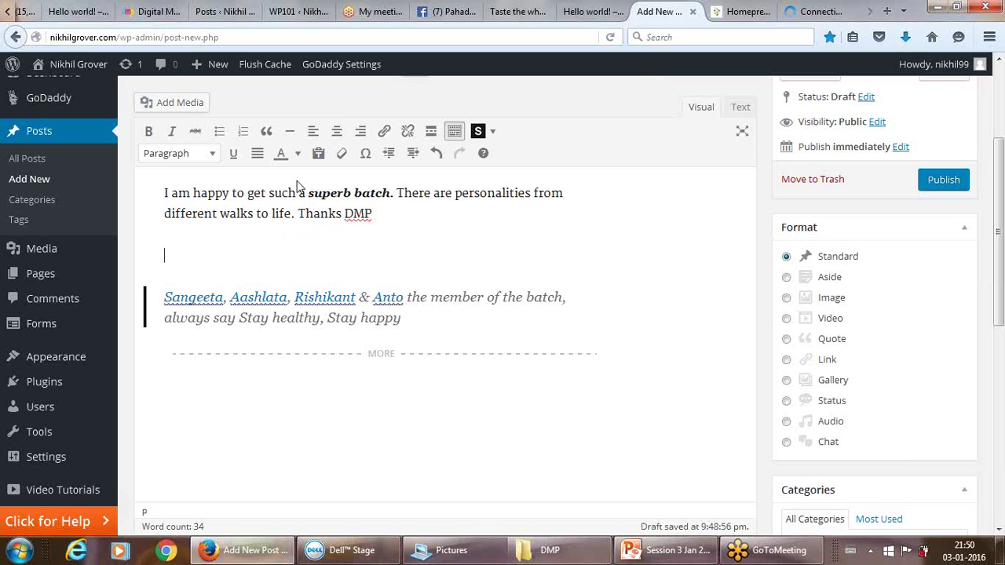
Show the media library and the file upload option for the post, open the file chooser, and close it without choosing a file.
left_click(168, 105)
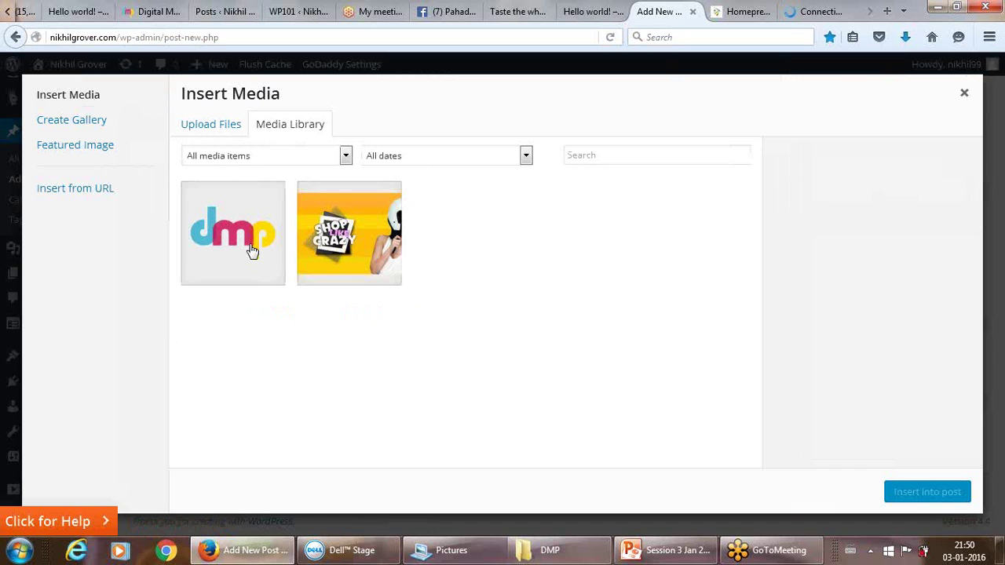
left_click(223, 127)
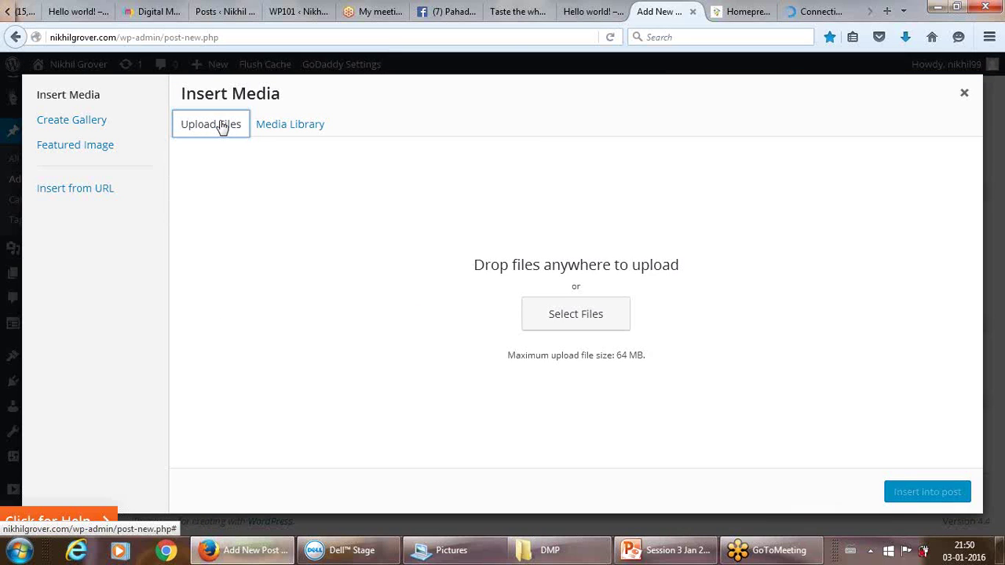
left_click(560, 315)
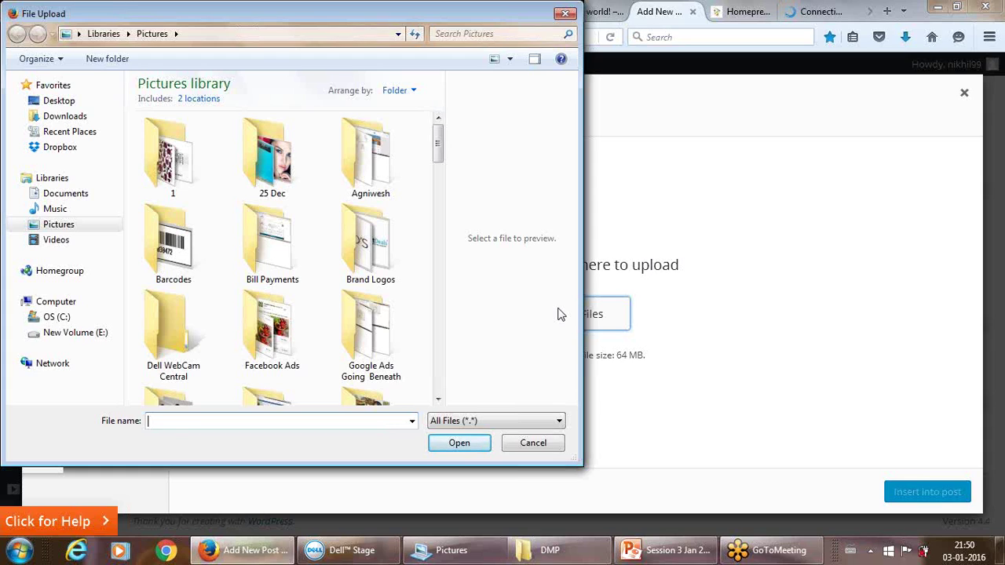
left_click(564, 15)
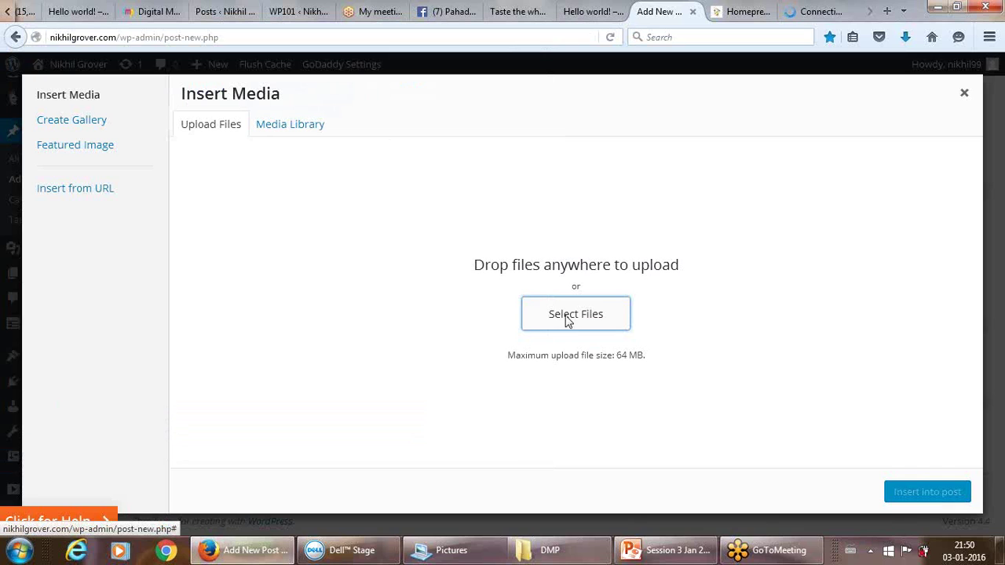
Open the 25 Dec folder of the Pictures library in the file explorer.
mouse_move(240, 555)
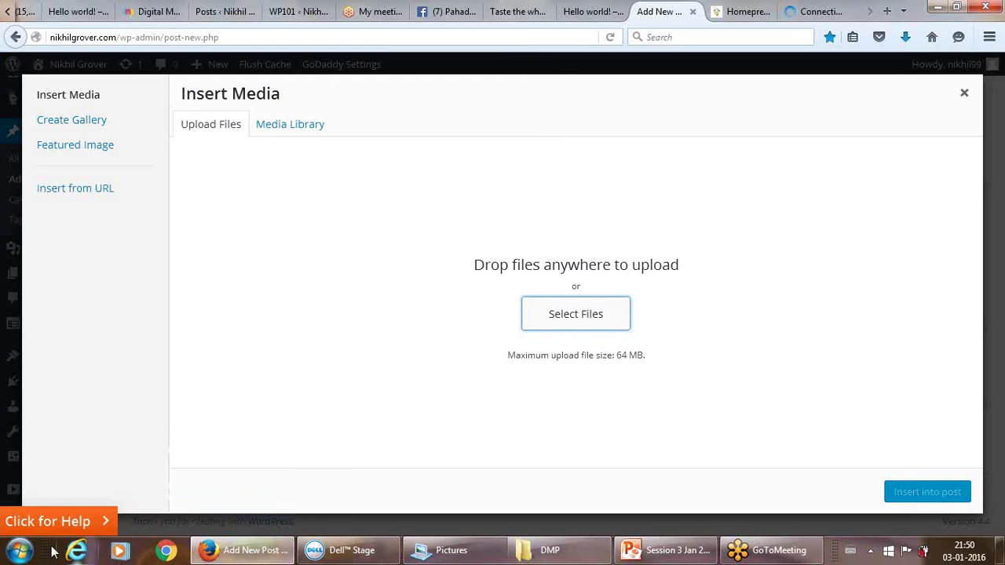
left_click(19, 551)
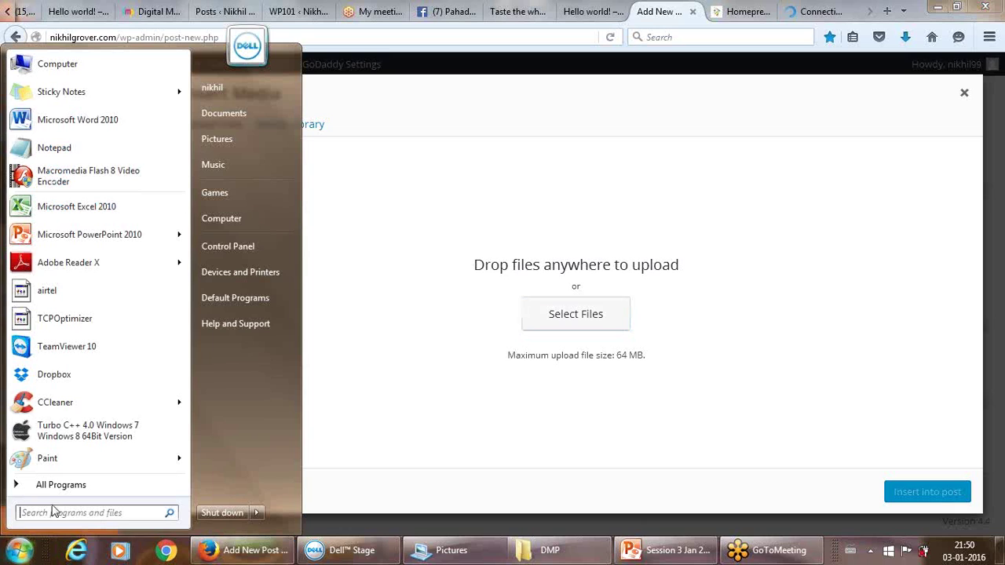
left_click(244, 222)
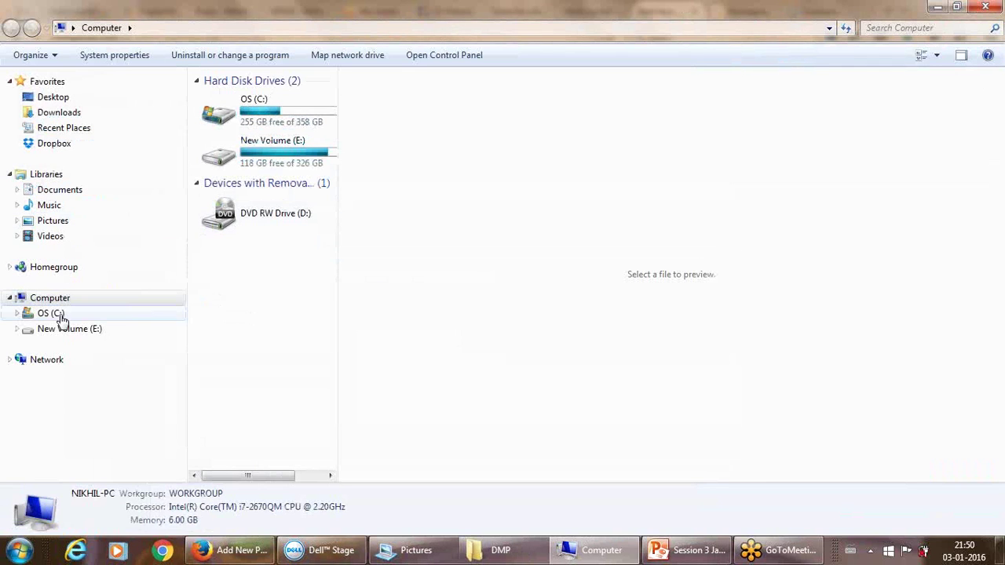
left_click(50, 221)
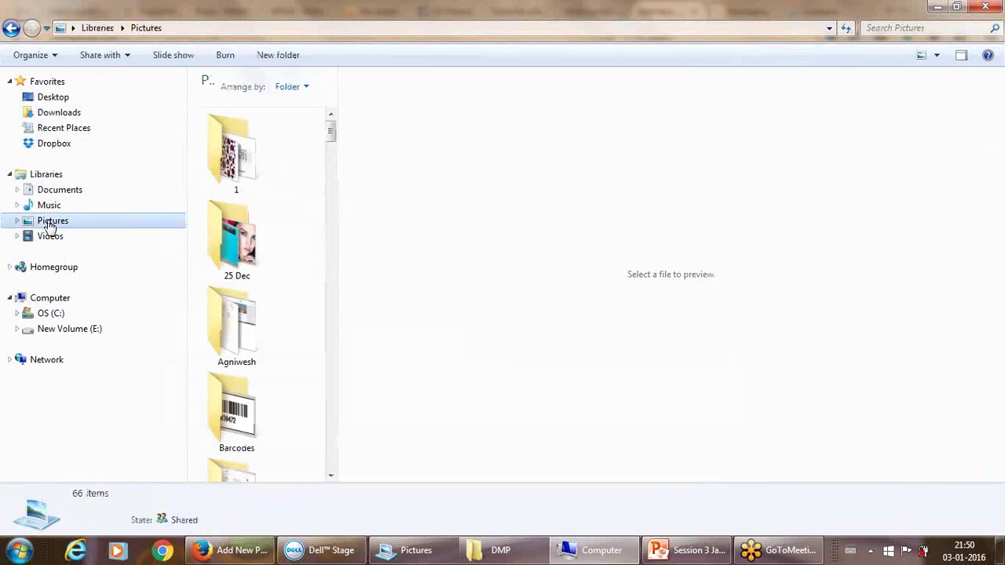
double_click(224, 245)
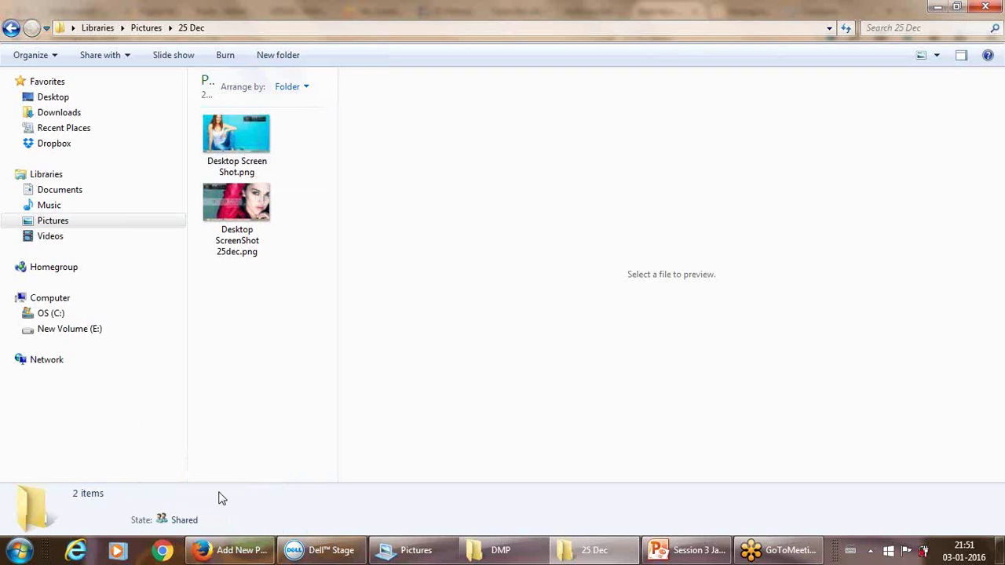
Upload Desktop Screen Shot.png from the 25 Dec folder by dropping it onto the Insert Media upload area of the post.
left_click(233, 550)
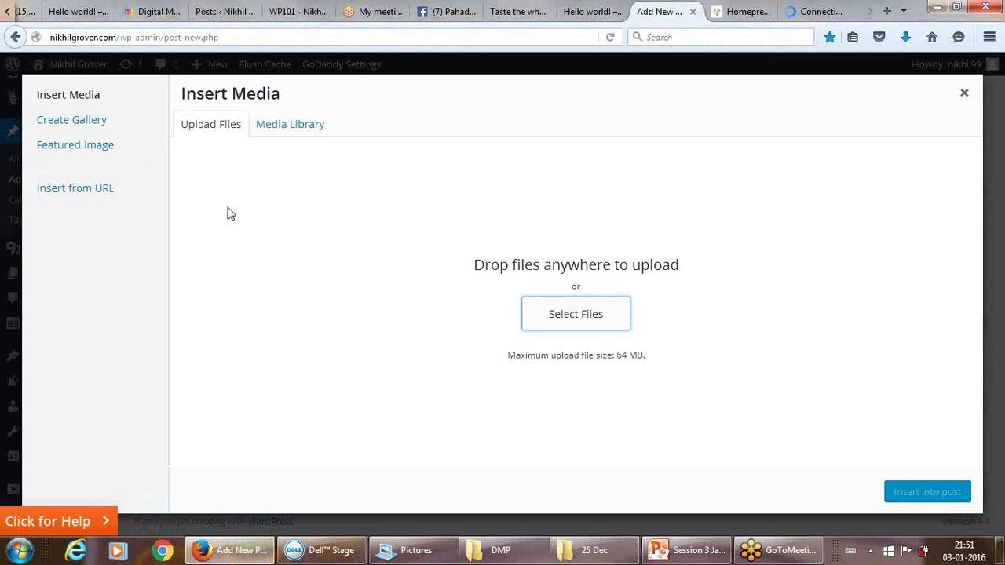
left_click(957, 6)
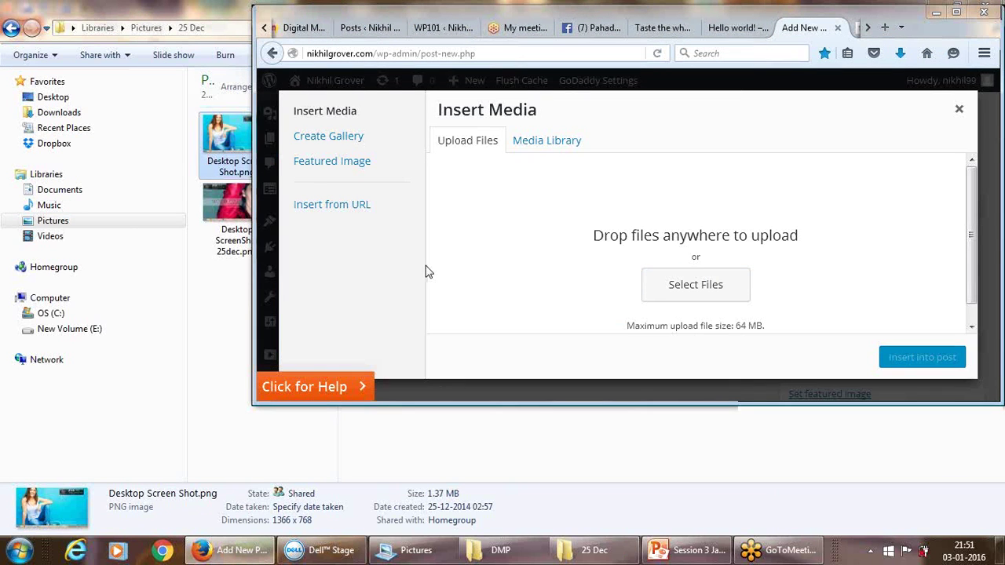
left_click_drag(227, 138, 548, 204)
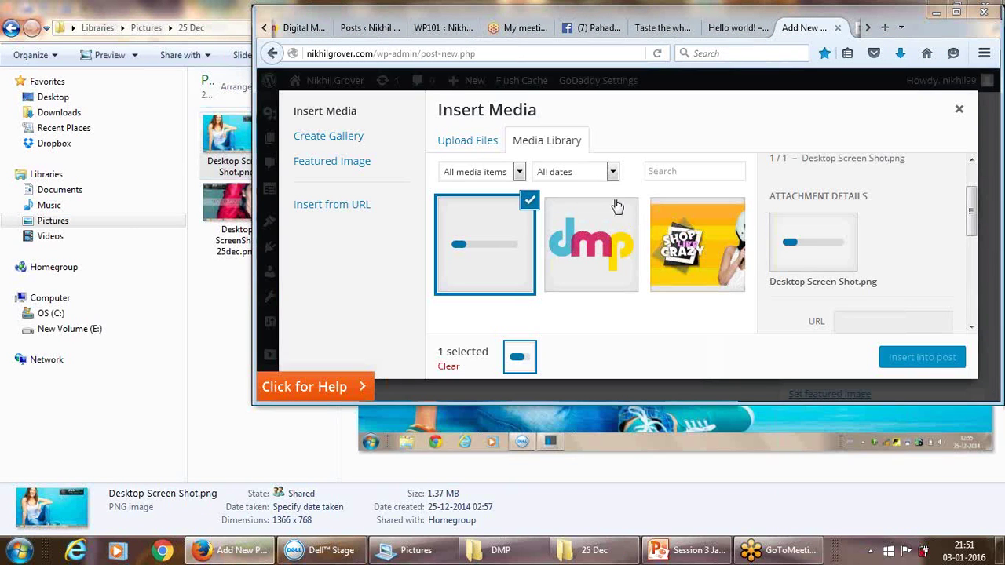
left_click(956, 14)
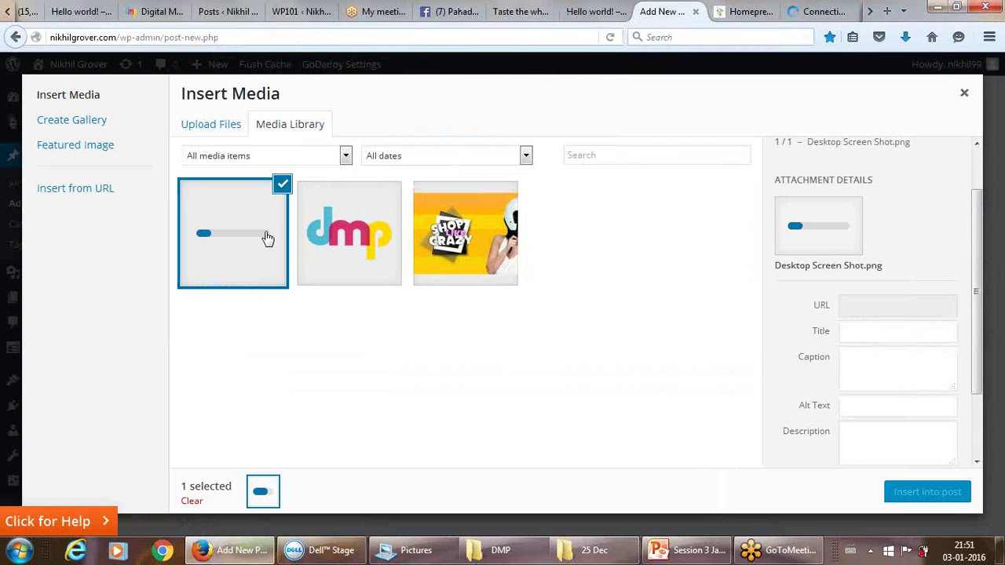
Insert the dmp logo from the media library at the end of the post and remove it again.
left_click(374, 208)
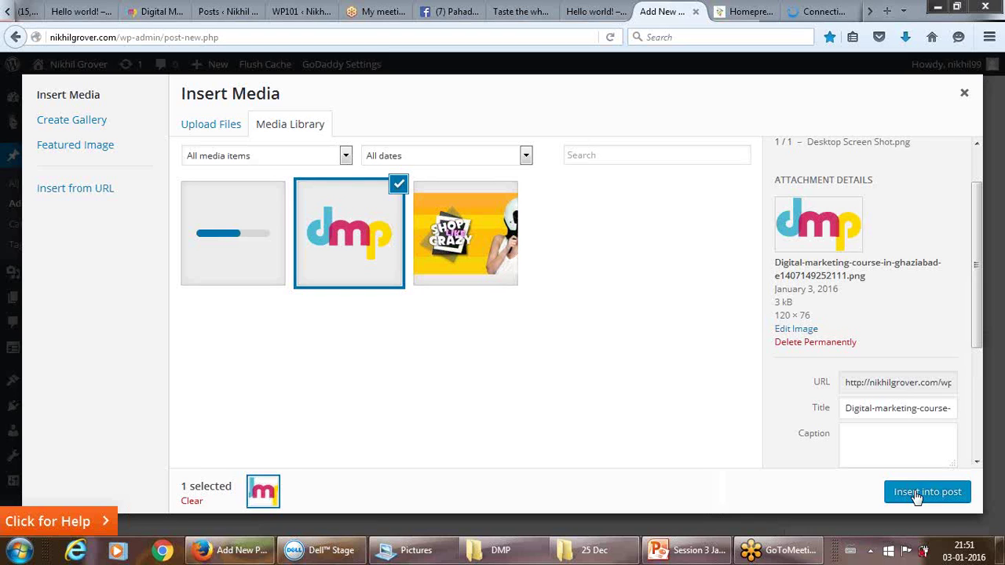
left_click(916, 493)
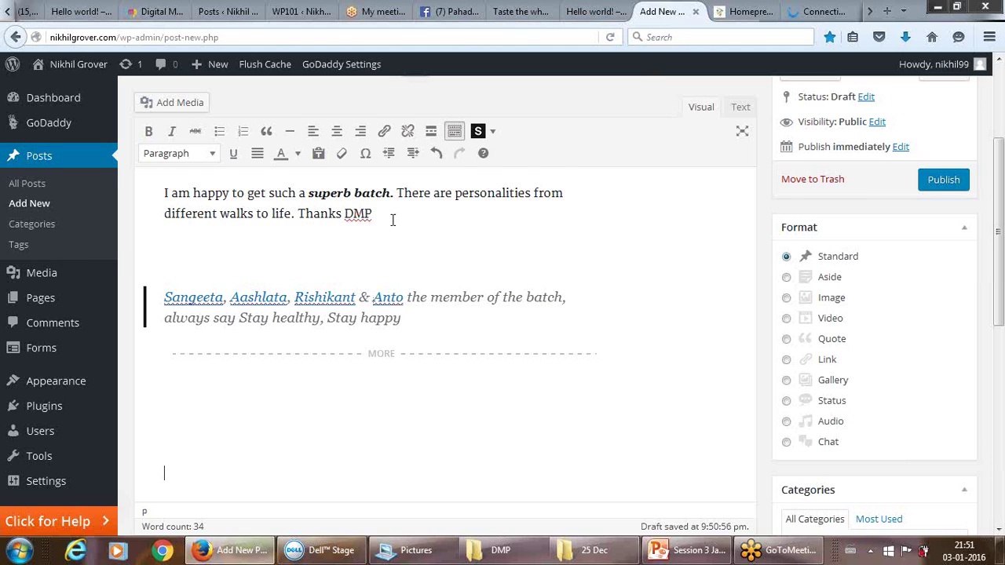
key("BackSpace")
key("BackSpace")
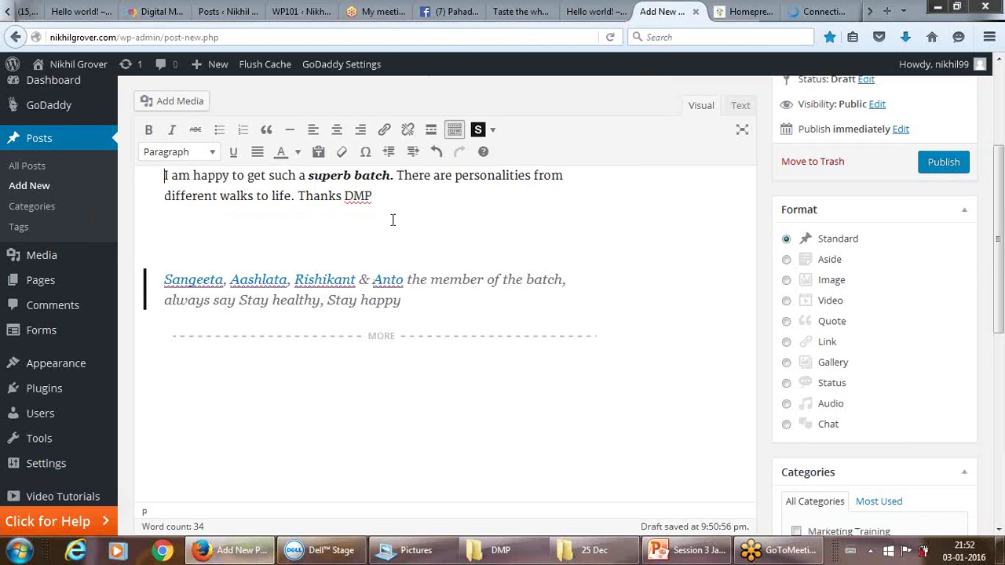
Add an empty line below the first paragraph and insert the dmp logo from the media library there.
scroll(392, 219, "up", 1)
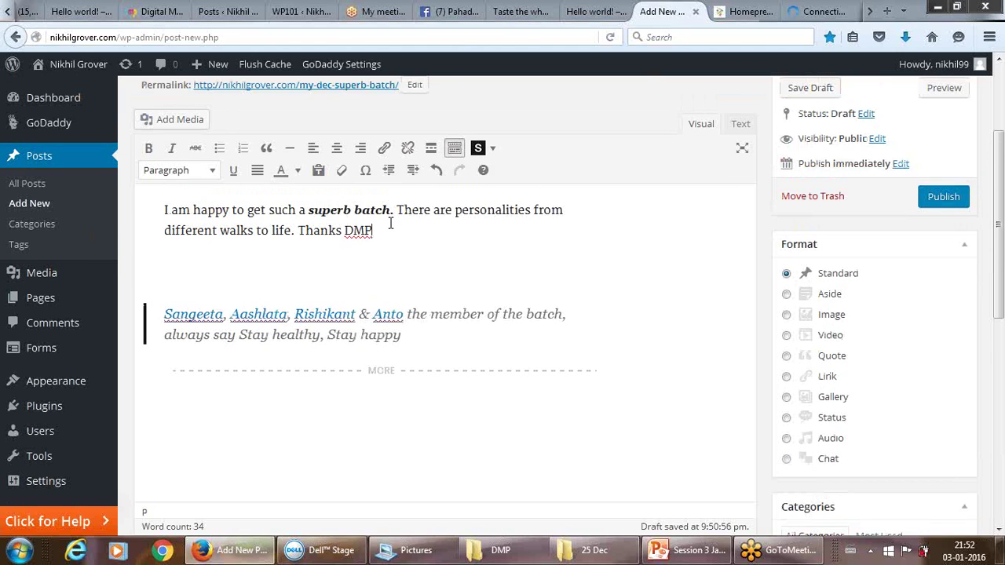
key("Return")
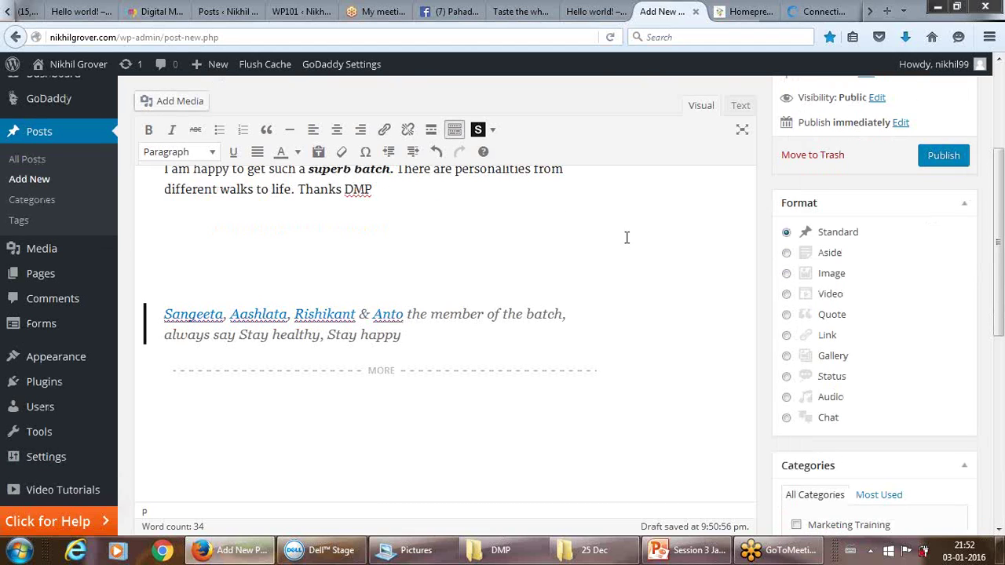
left_click_drag(997, 225, 997, 142)
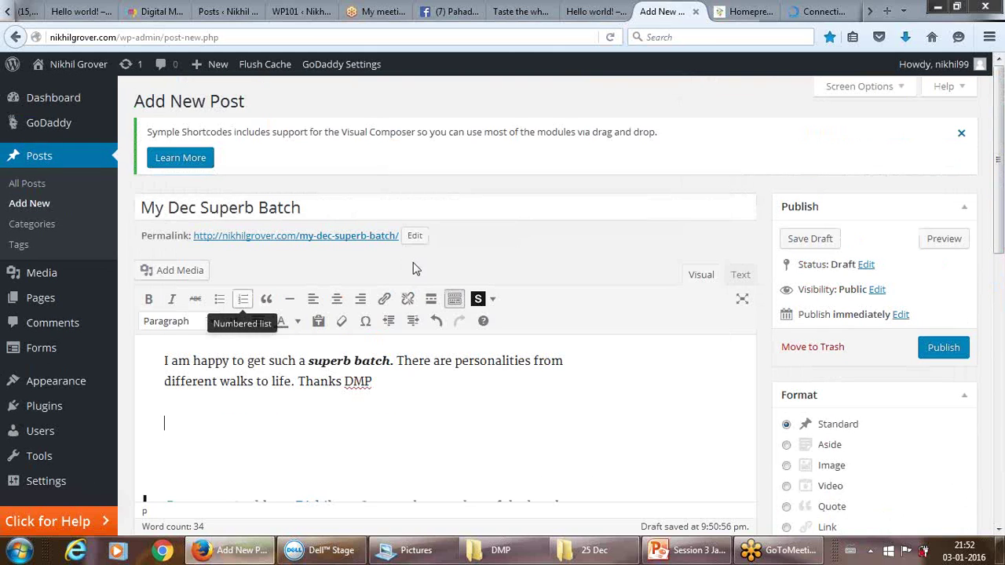
left_click(180, 270)
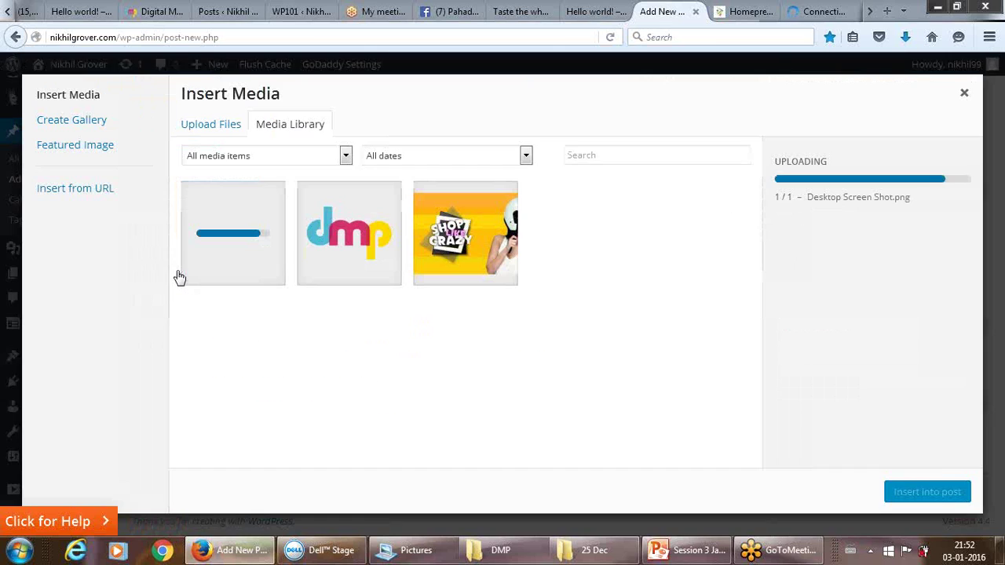
left_click(348, 221)
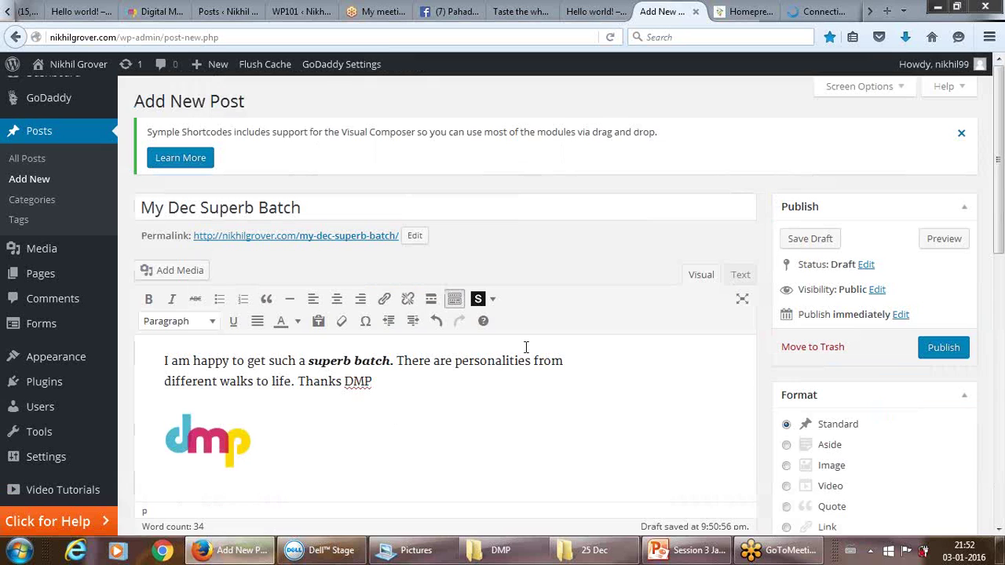
left_click(589, 430)
type("Sangeeta, Aashlata, Rishikant & Anto the member of the batch, always say Stay healthy, Stay happy")
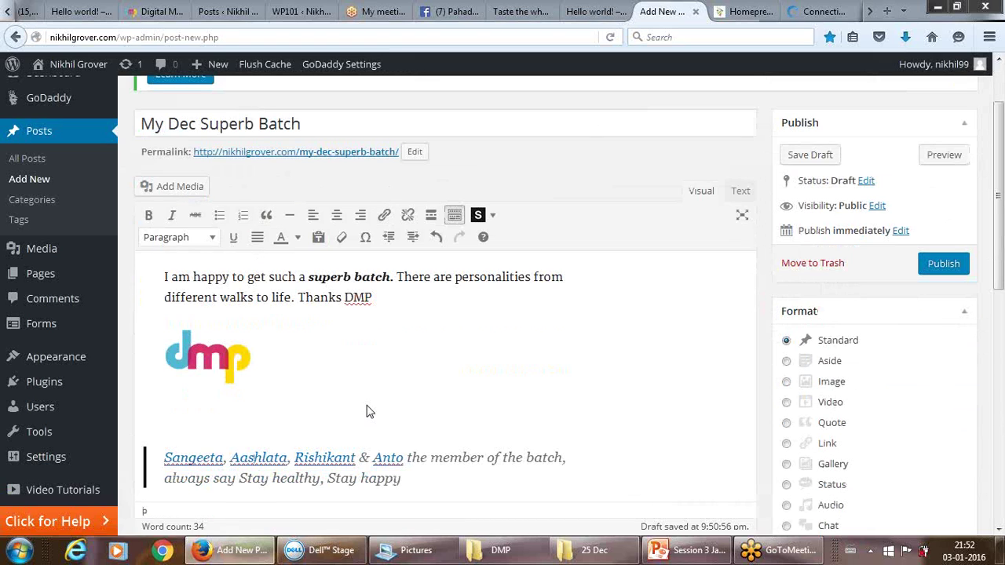
Set the dmp logo's alignment to Left in its image details and add an empty line between the logo and the blockquote.
left_click(206, 351)
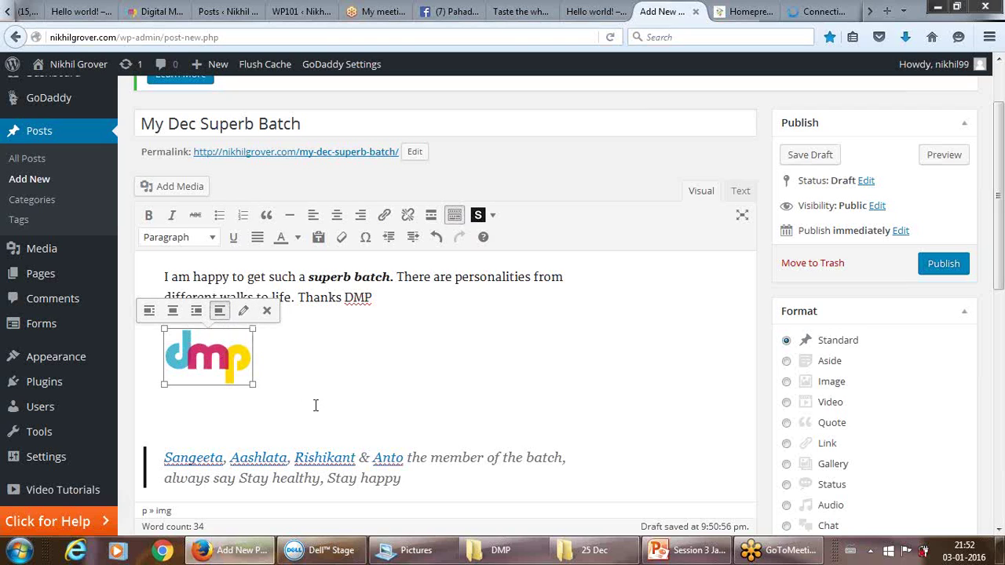
left_click(244, 311)
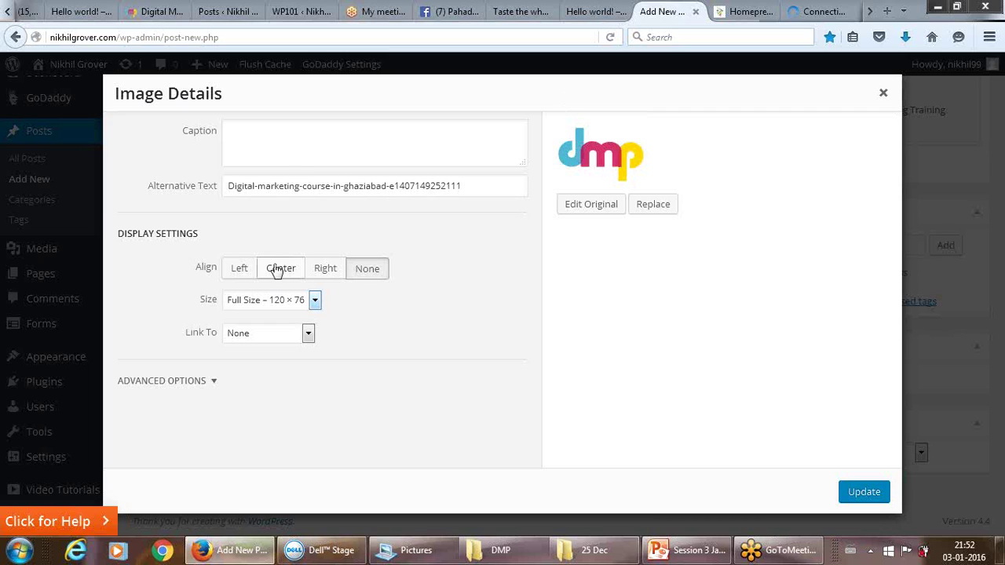
left_click(241, 269)
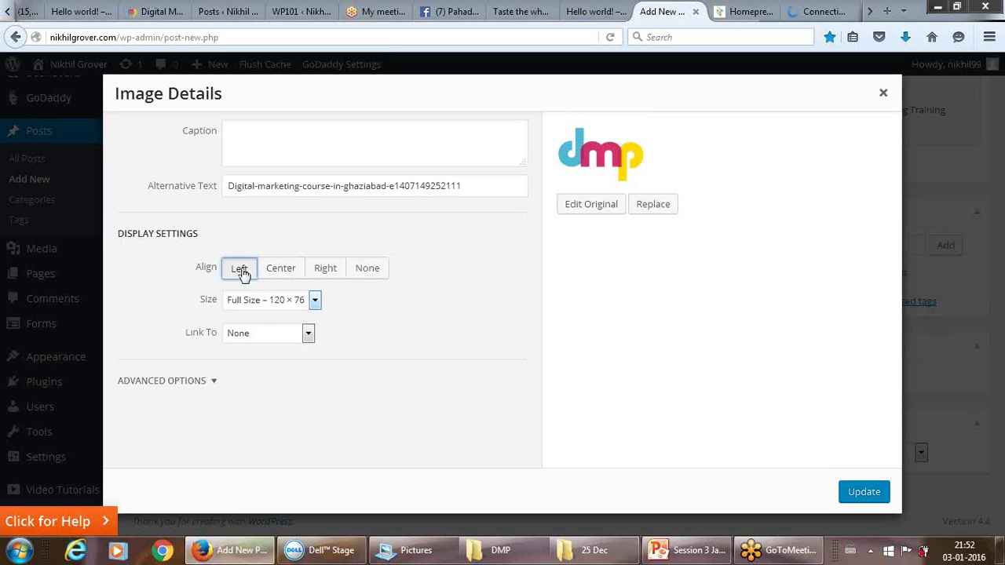
left_click(321, 271)
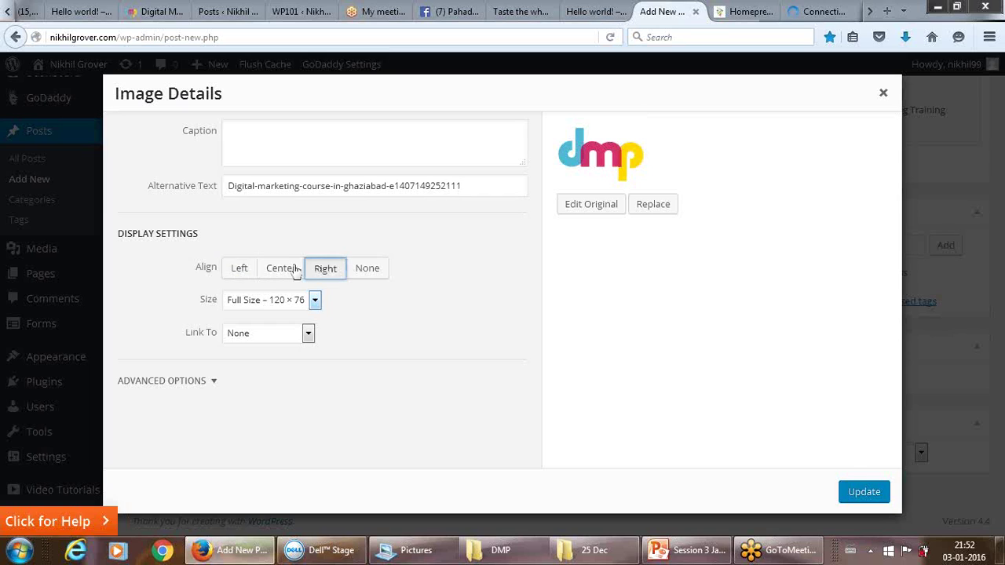
left_click(241, 271)
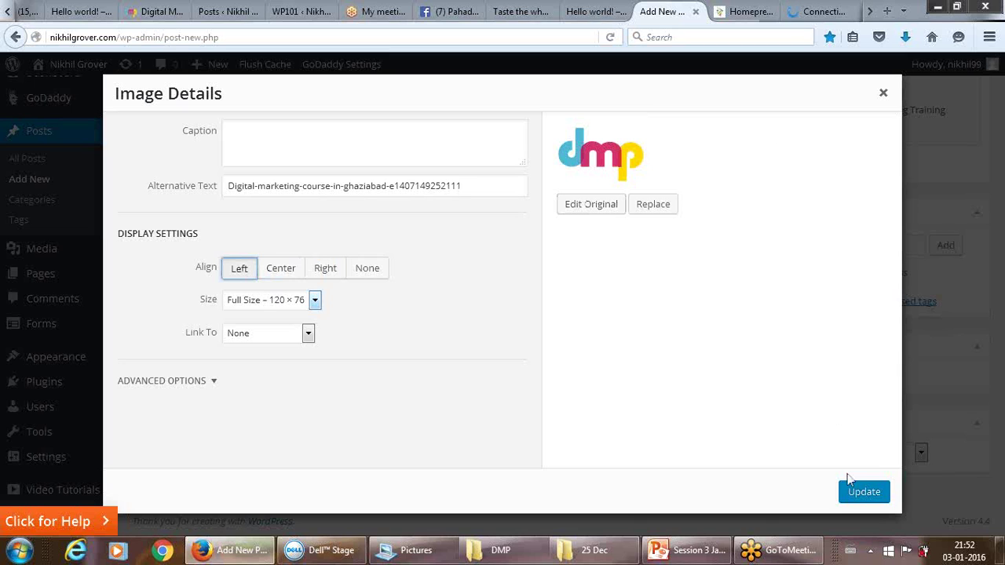
left_click(854, 497)
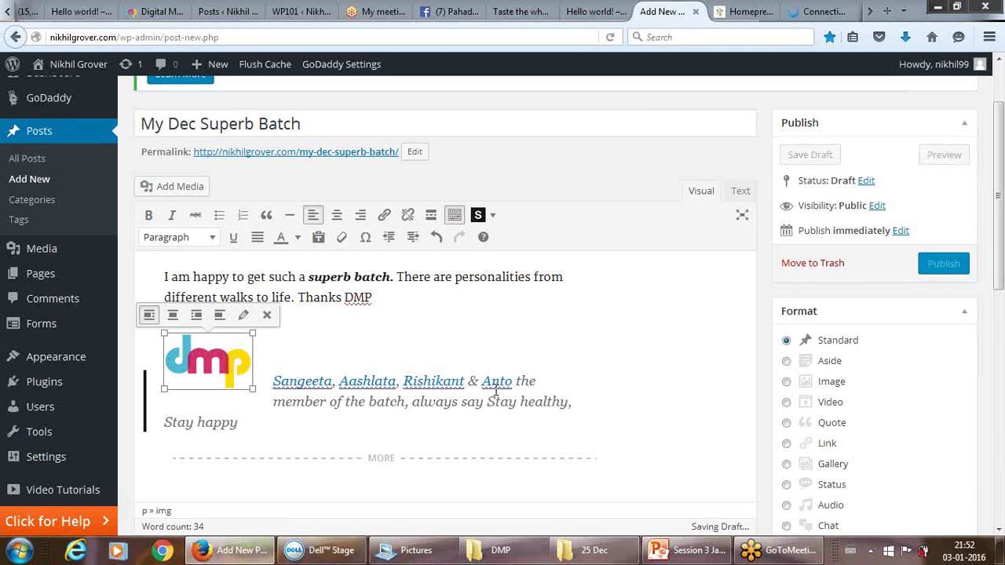
left_click(409, 342)
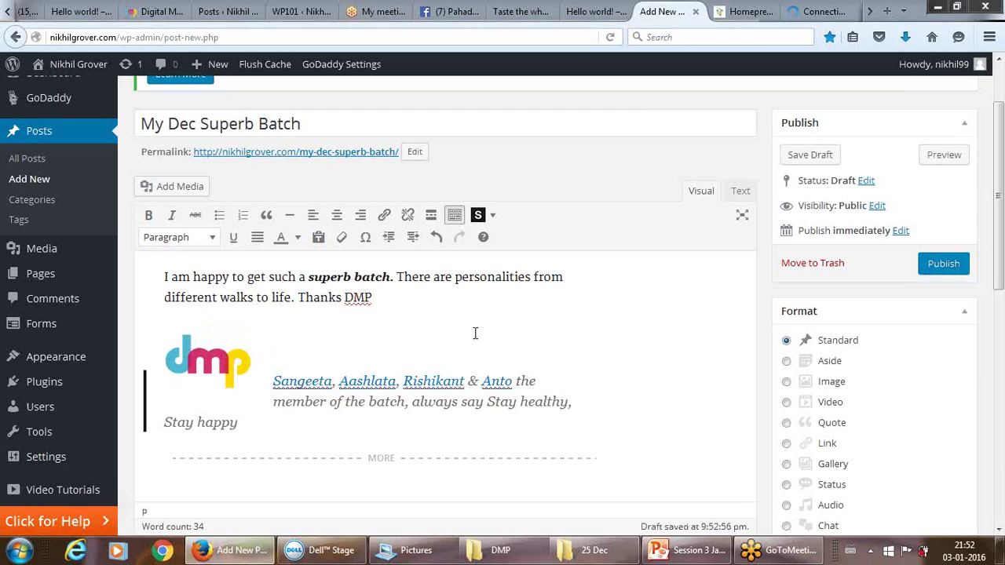
key("Return")
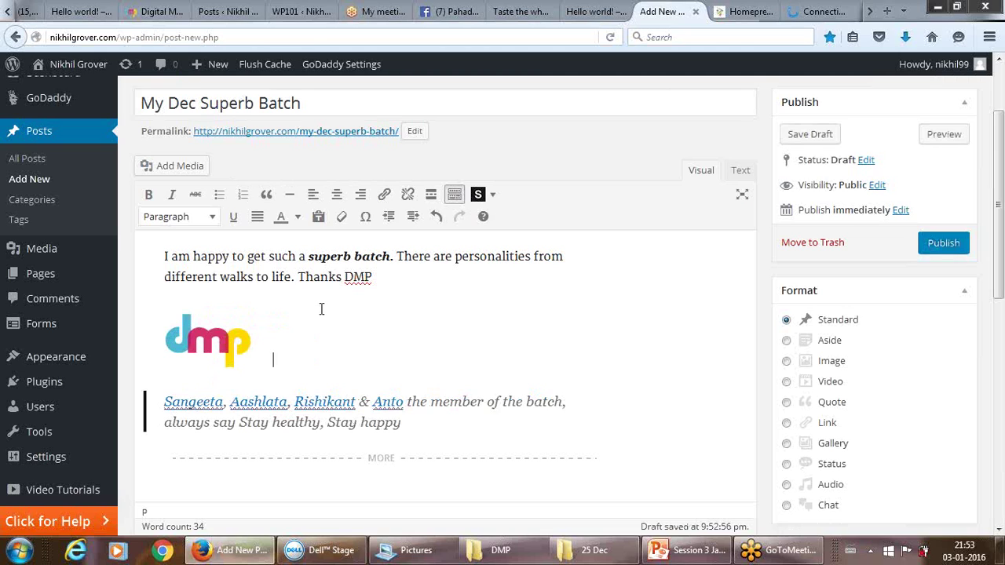
left_click(247, 317)
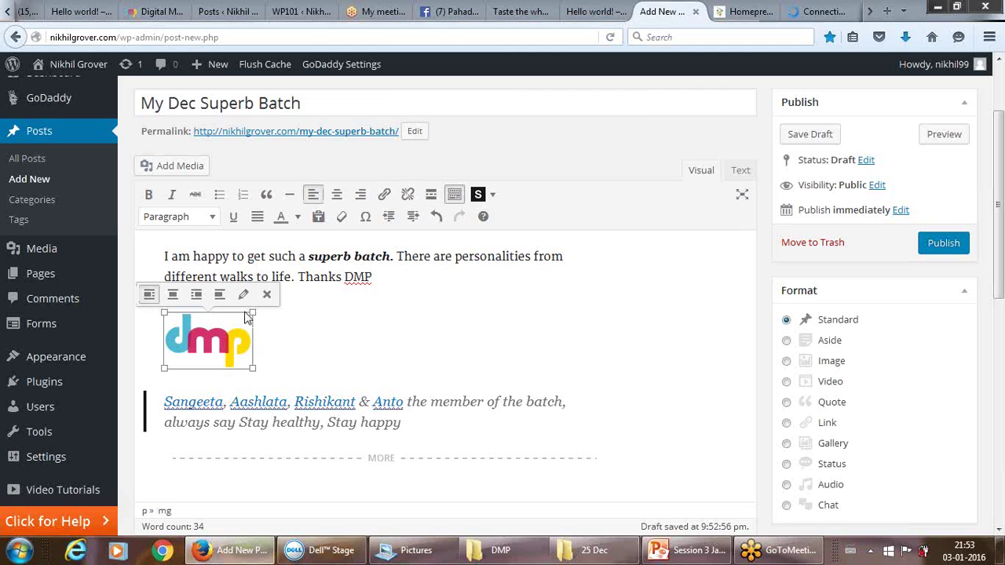
right_click(245, 316)
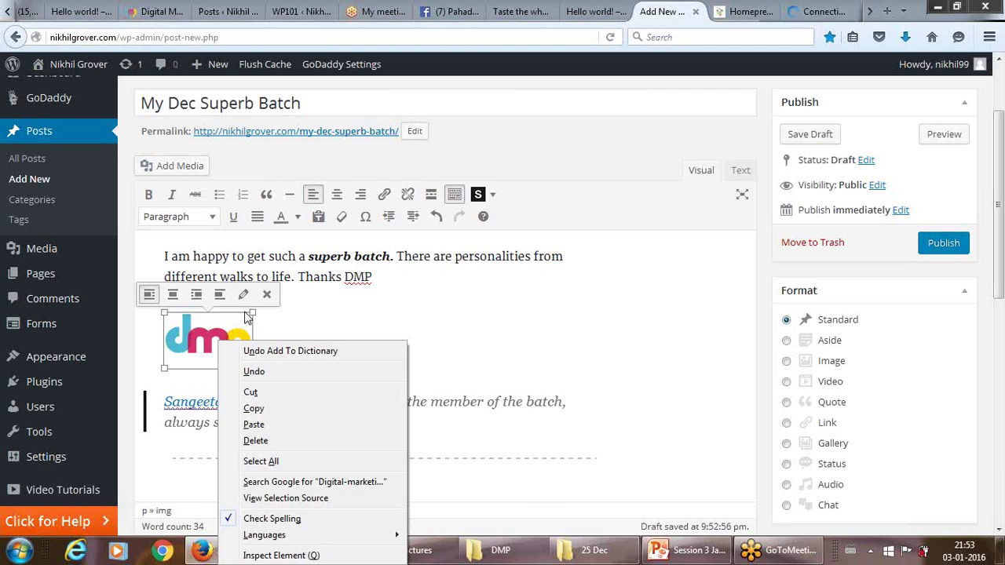
key("Escape")
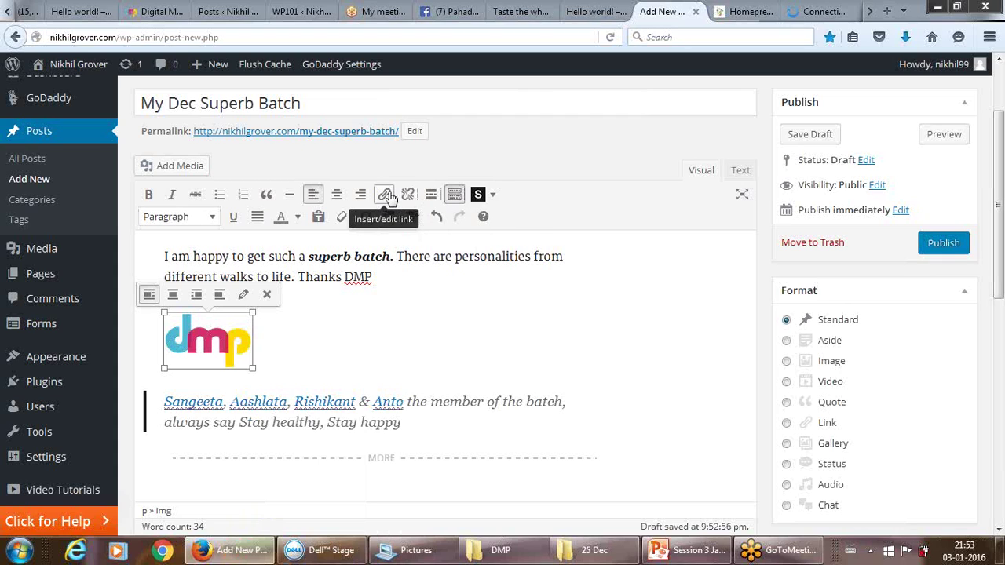
right_click(230, 346)
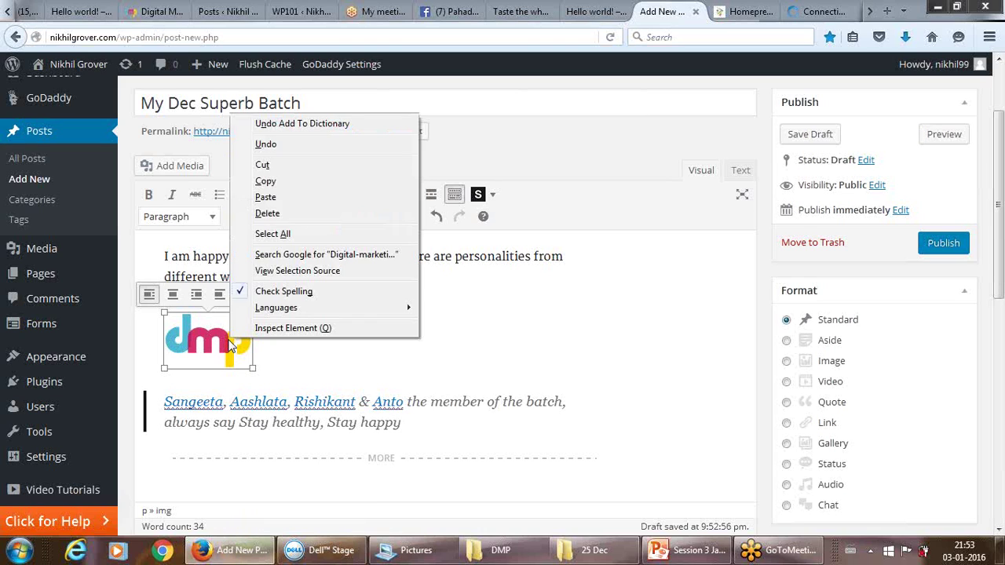
key("Escape")
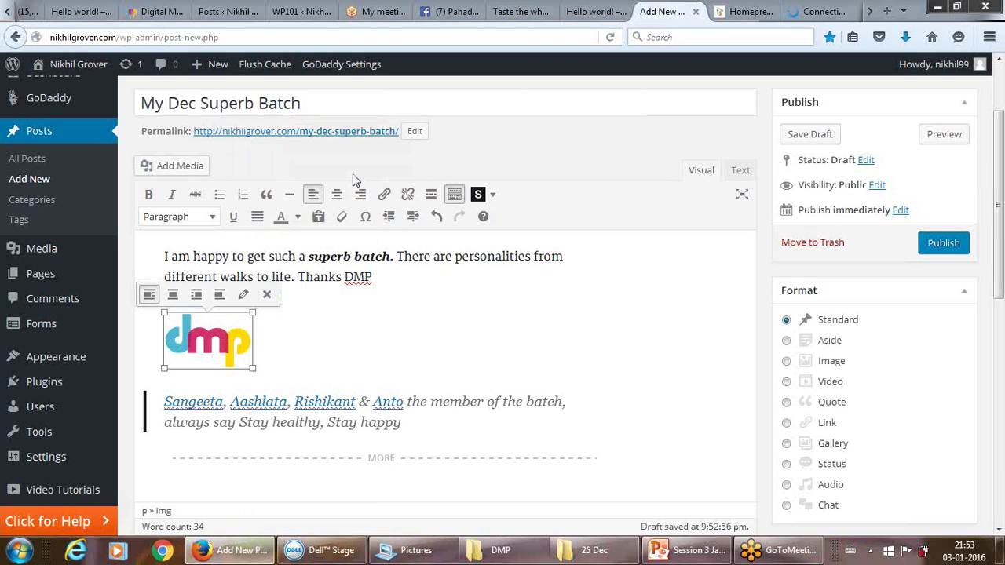
left_click(385, 198)
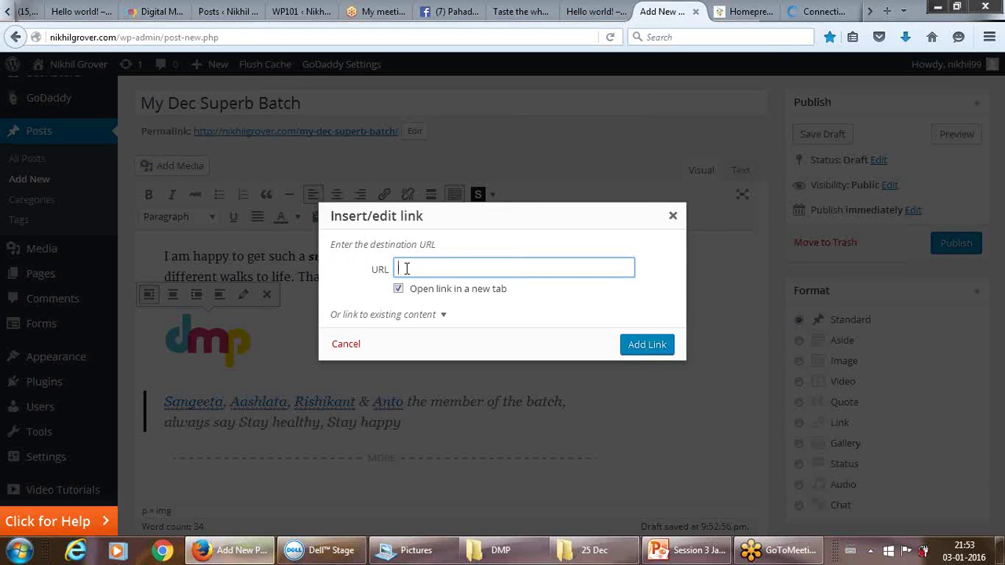
type("ww")
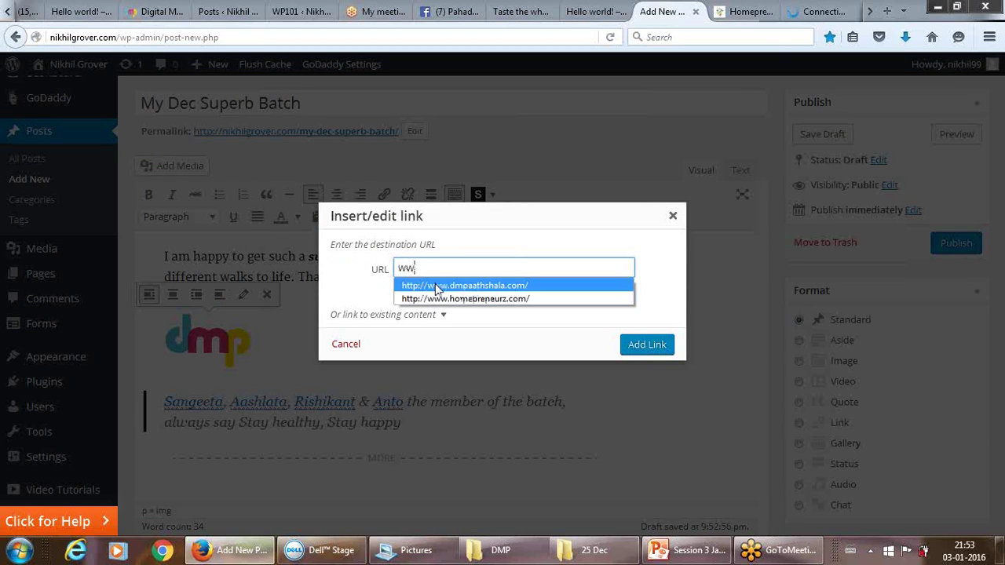
left_click(437, 287)
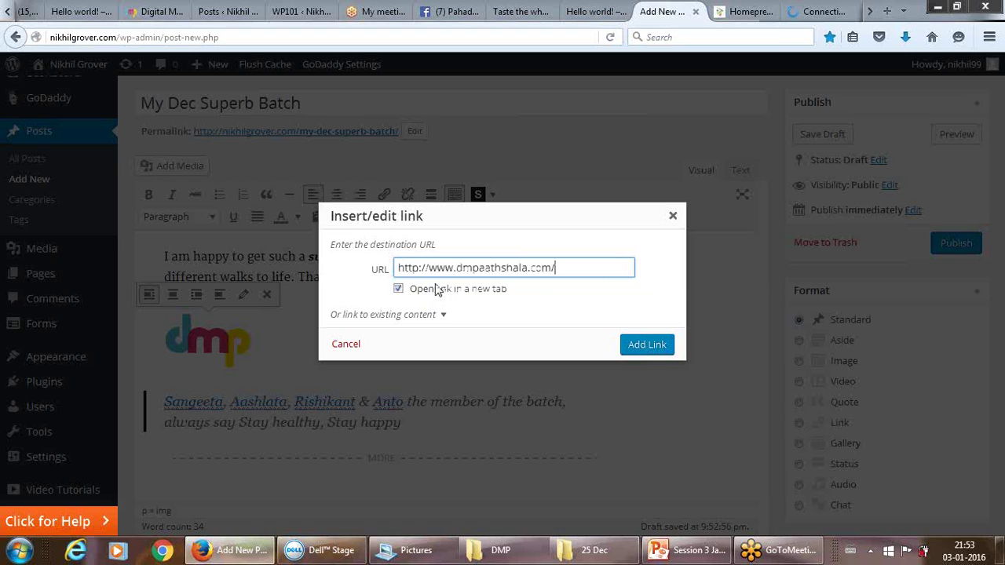
left_click(640, 351)
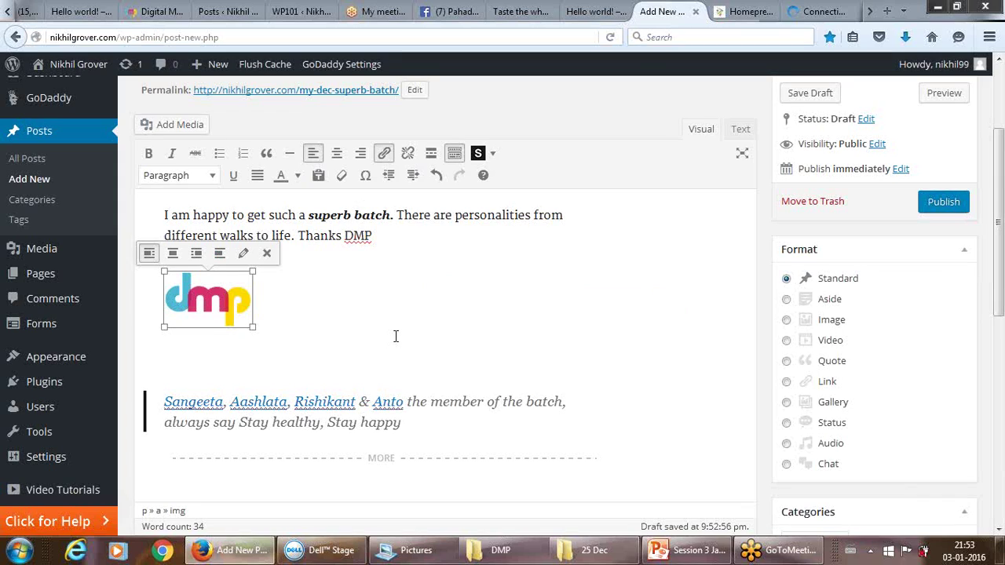
Look through the post editor's paragraph styles and text colour palette without applying any formatting.
left_click(500, 329)
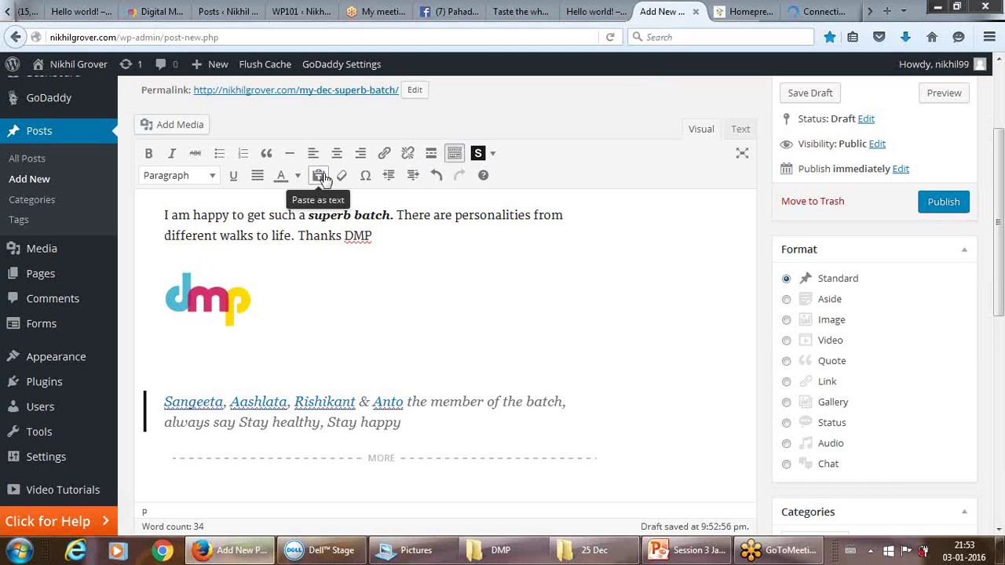
left_click(210, 176)
left_click(212, 179)
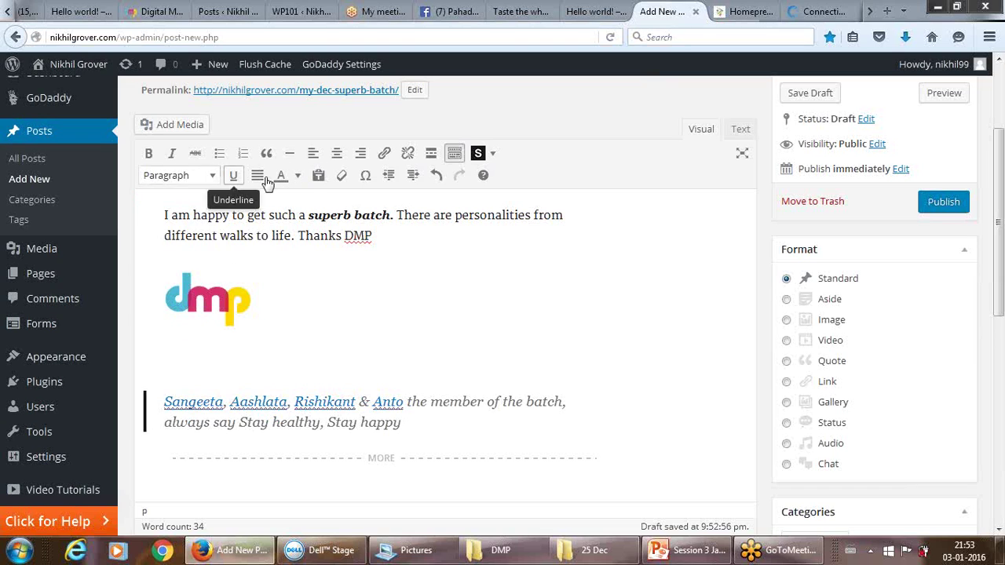
left_click(299, 177)
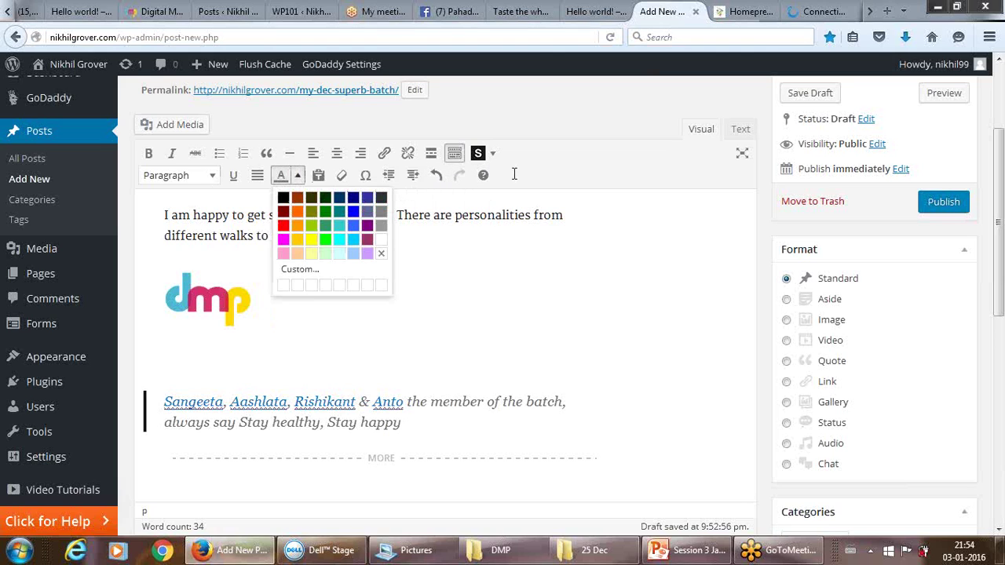
left_click(591, 317)
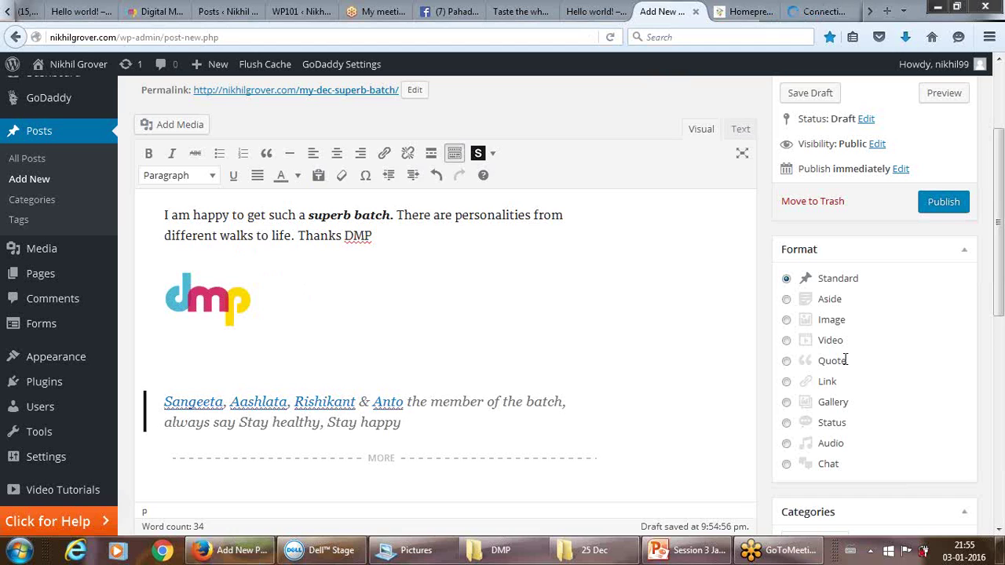
Examine the post's HTML source and return to the visual editor.
left_click(739, 131)
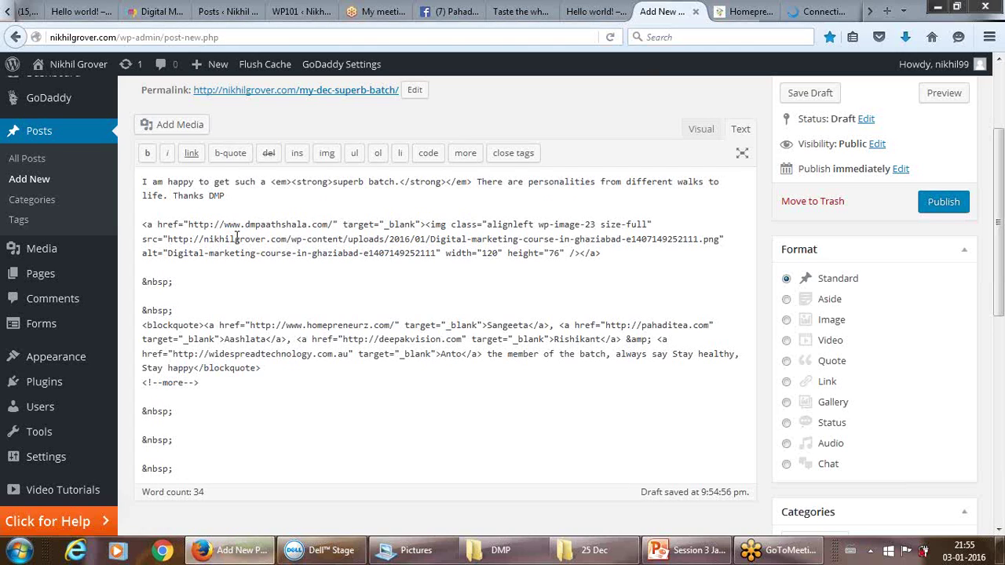
left_click(699, 134)
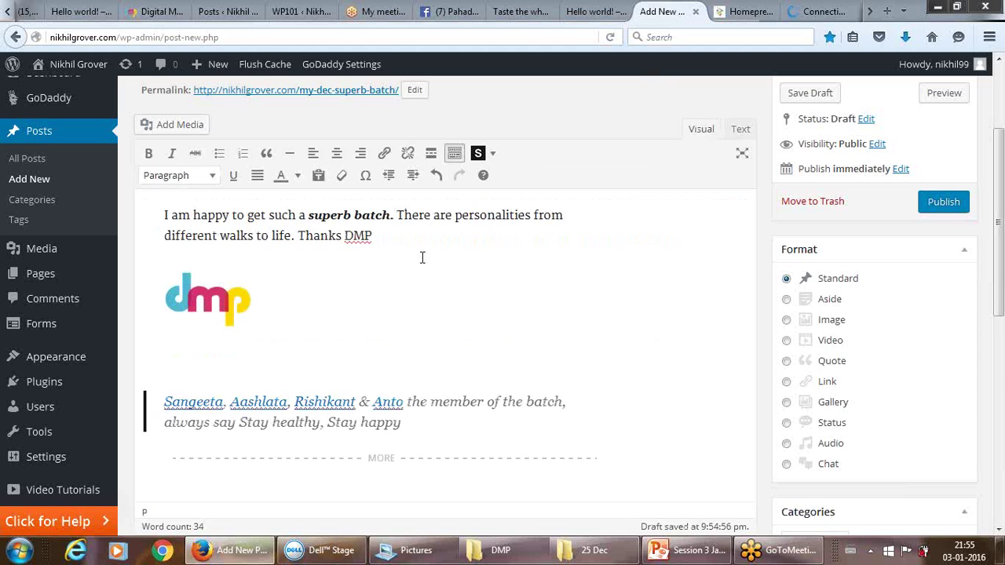
left_click(741, 131)
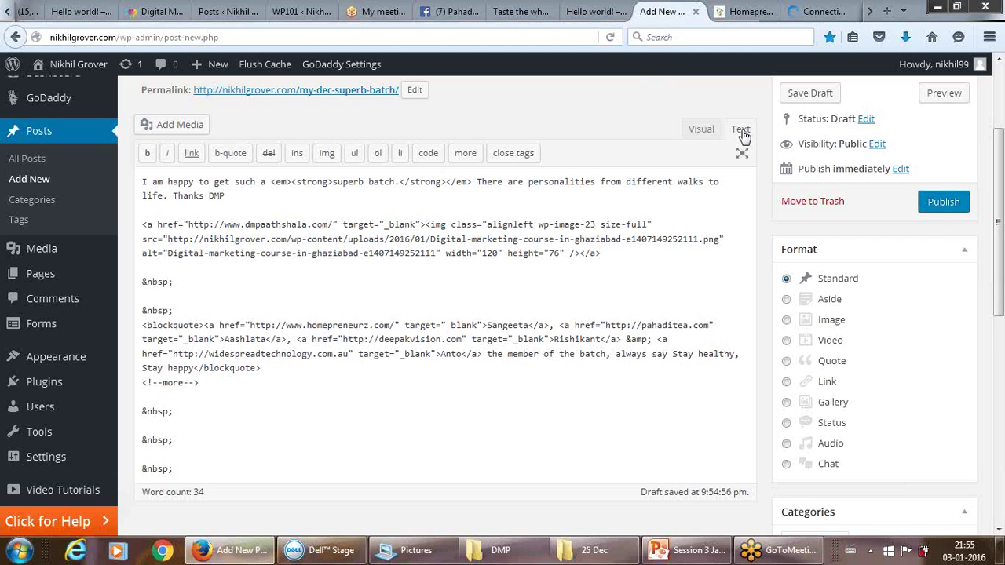
left_click(700, 131)
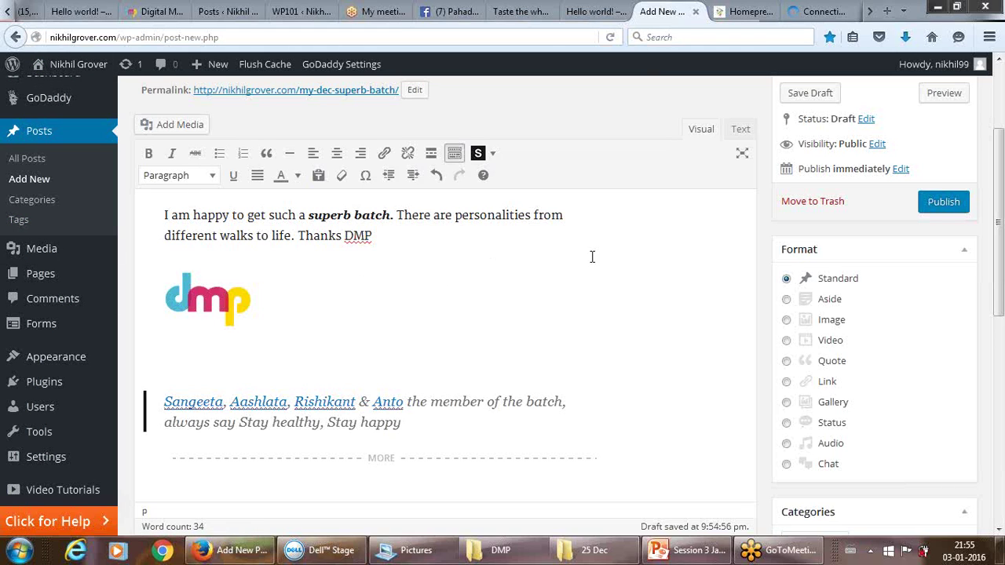
Turn distraction-free writing mode on and back off for the post editor.
left_click(743, 154)
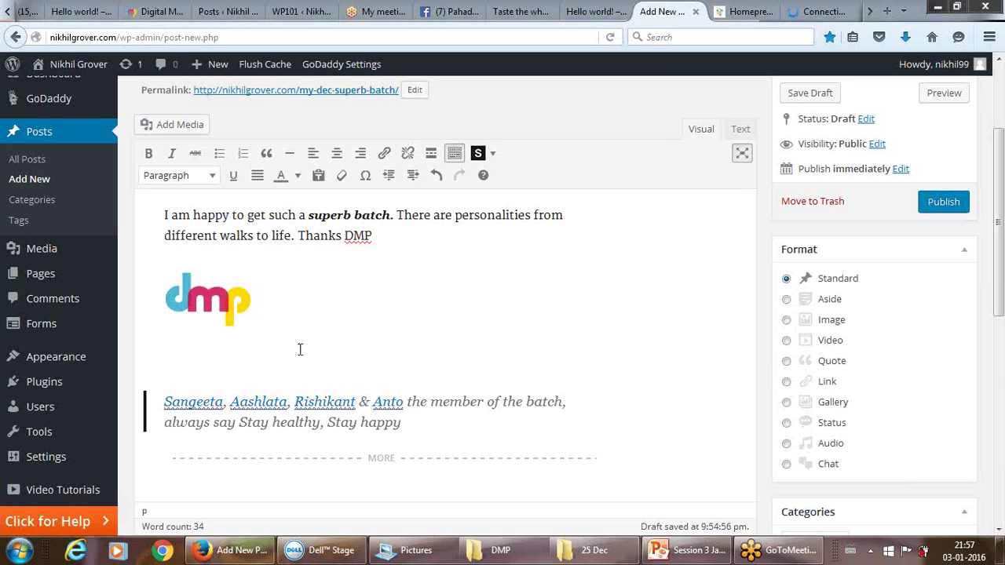
left_click(742, 155)
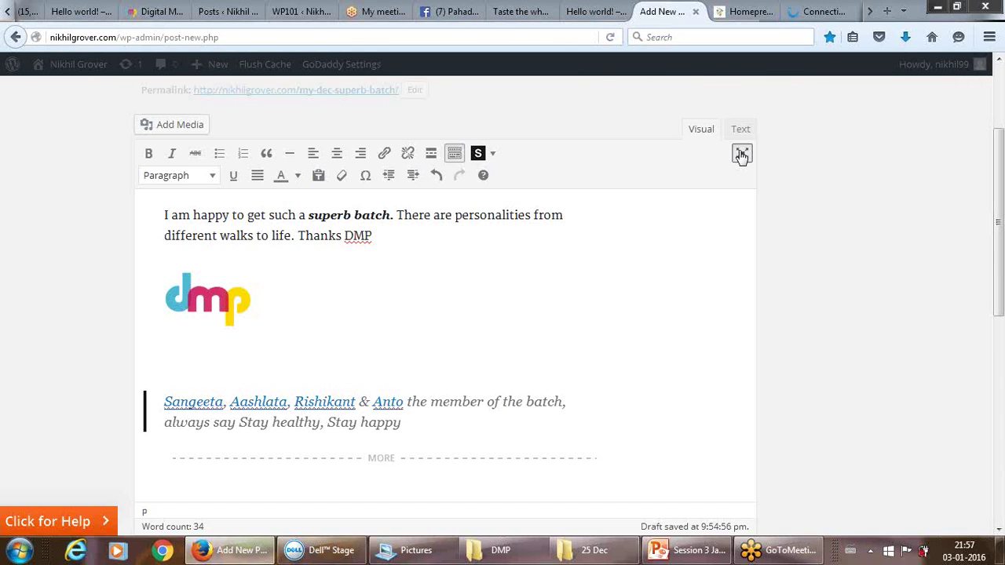
left_click(742, 155)
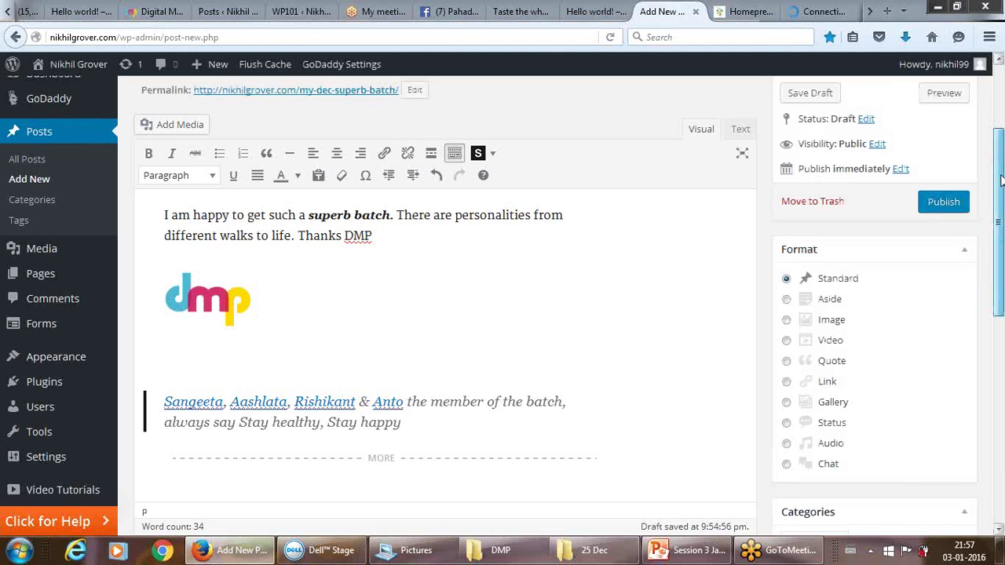
Open the post's permalink slug for editing and confirm it as my-dec-superb-batch.
left_click_drag(1001, 180, 1002, 92)
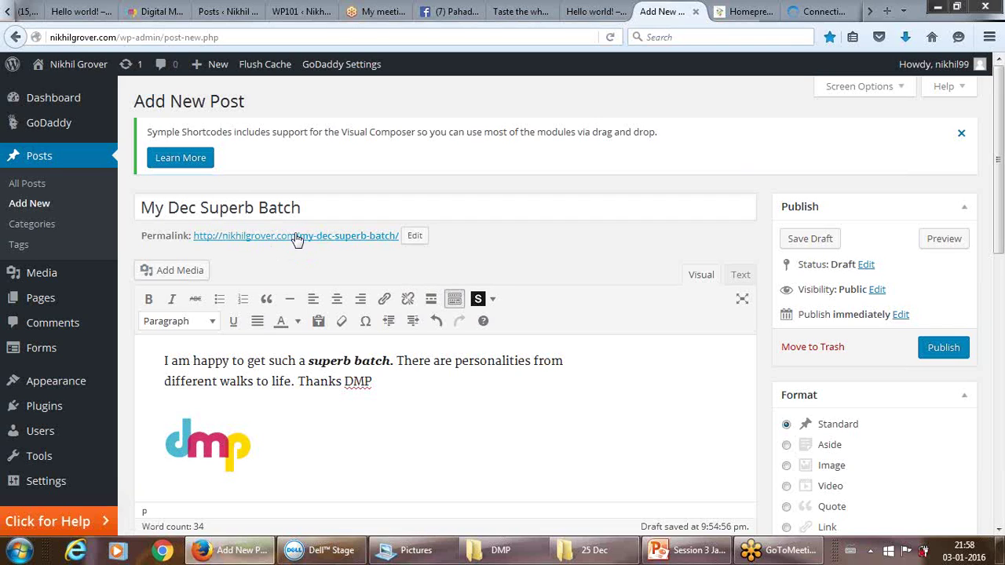
left_click(414, 236)
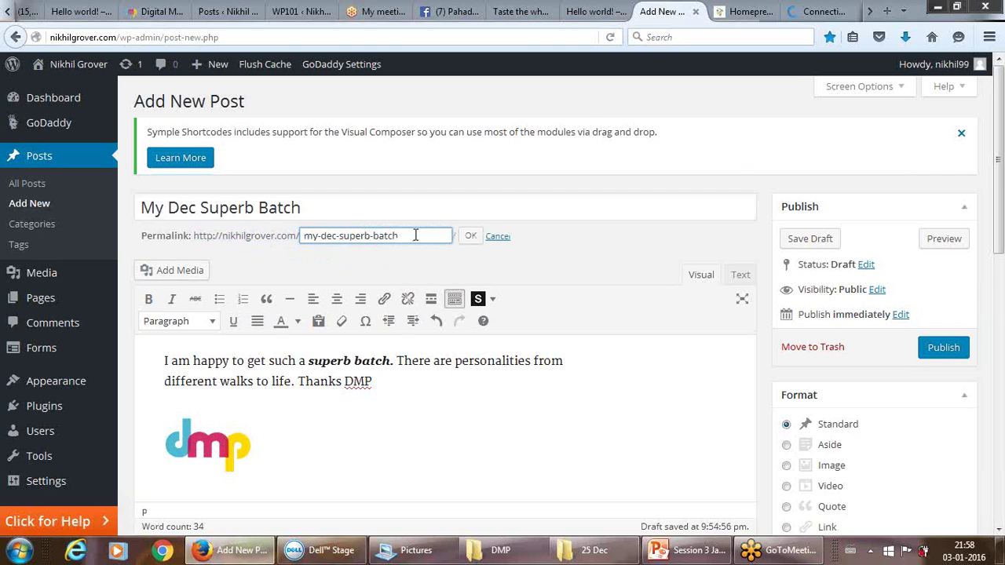
key("Tab")
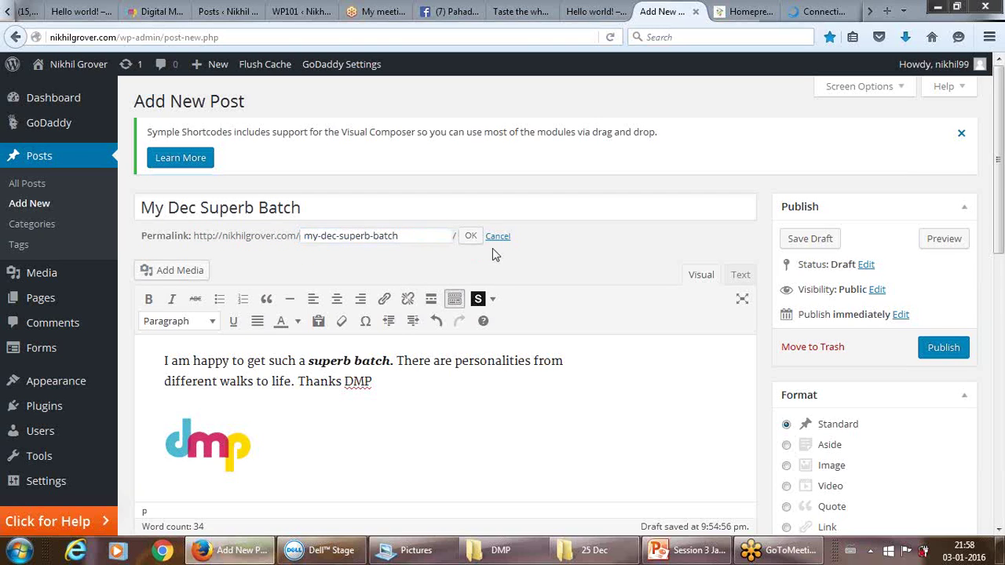
left_click(471, 237)
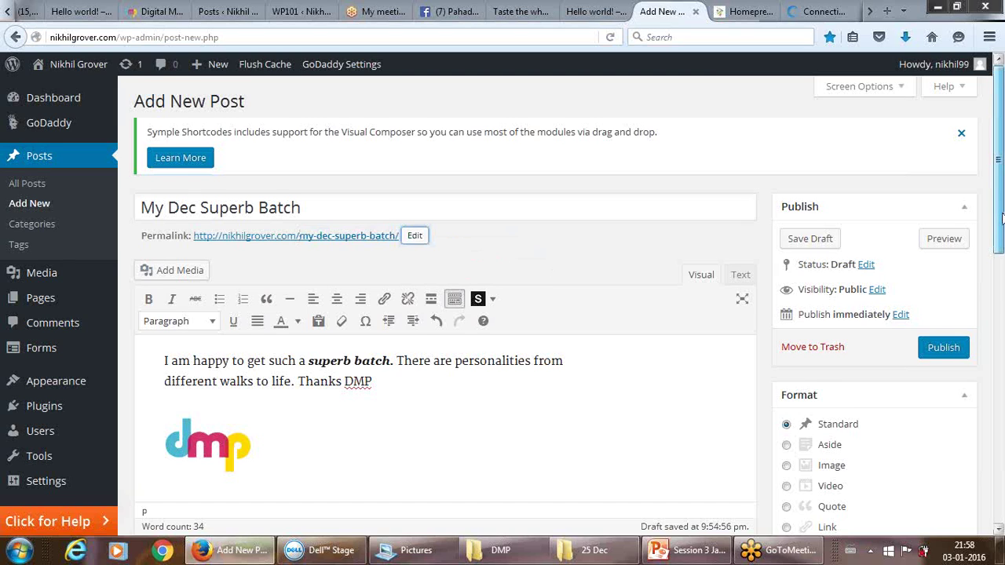
Add a new top-level category named education to the post.
scroll(934, 189, "down", 1)
left_click(662, 40)
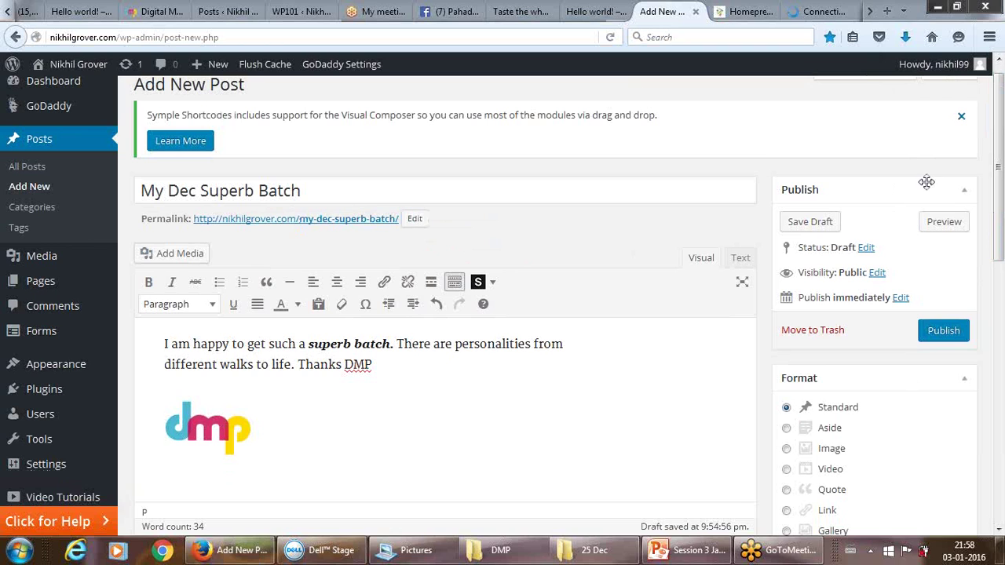
scroll(1001, 266, "down", 3)
left_click_drag(1001, 266, 1001, 334)
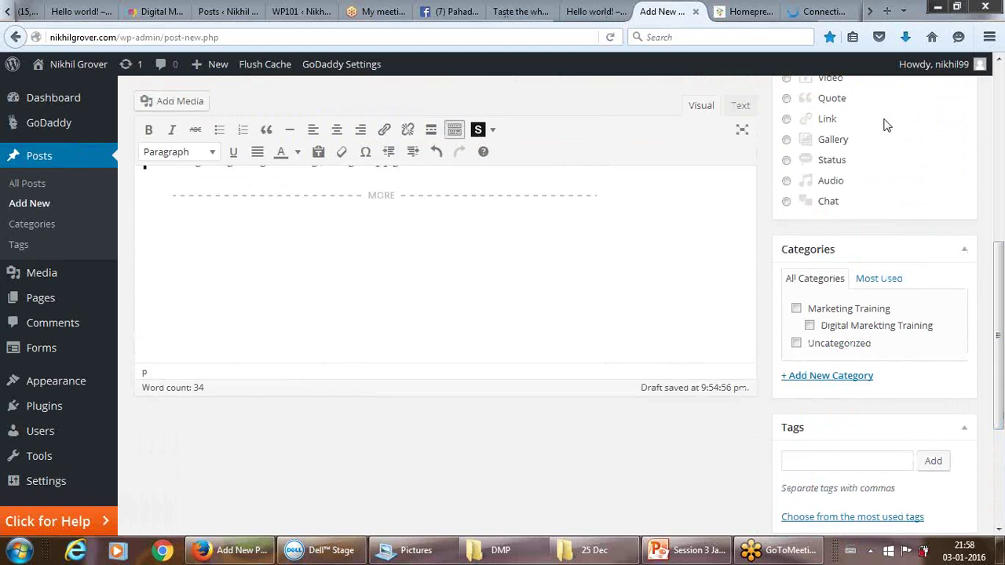
left_click_drag(999, 280, 999, 222)
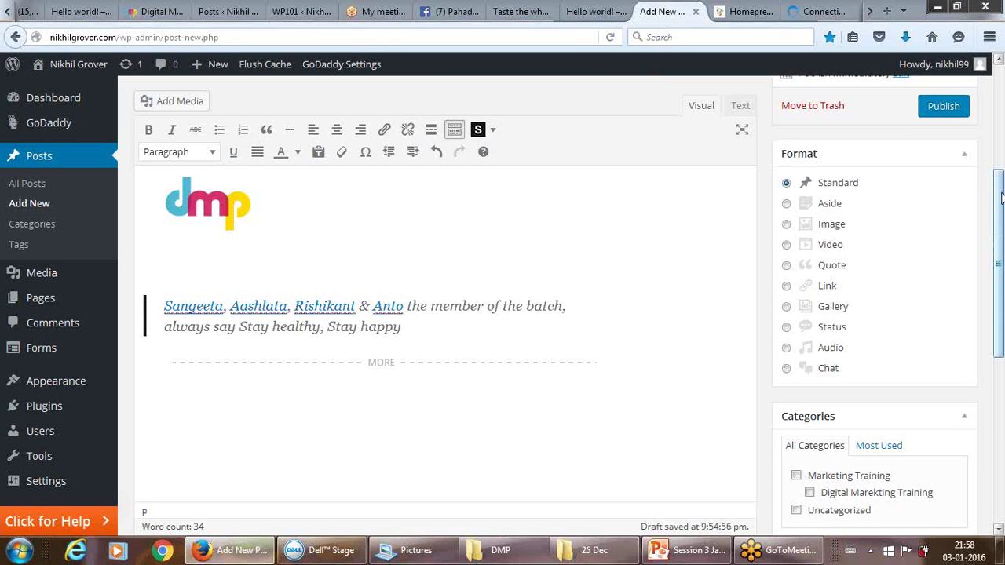
left_click_drag(999, 221, 1001, 262)
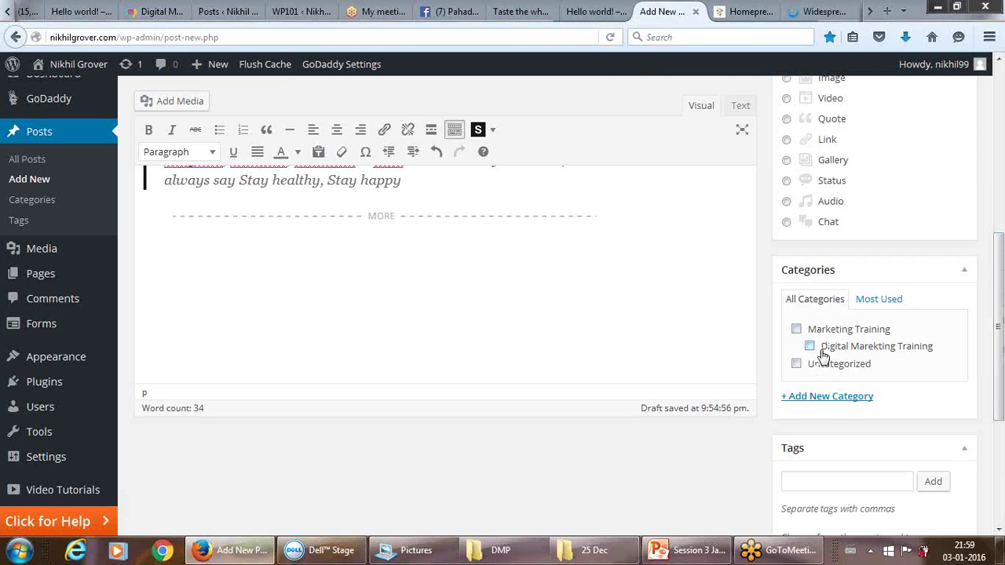
left_click(809, 400)
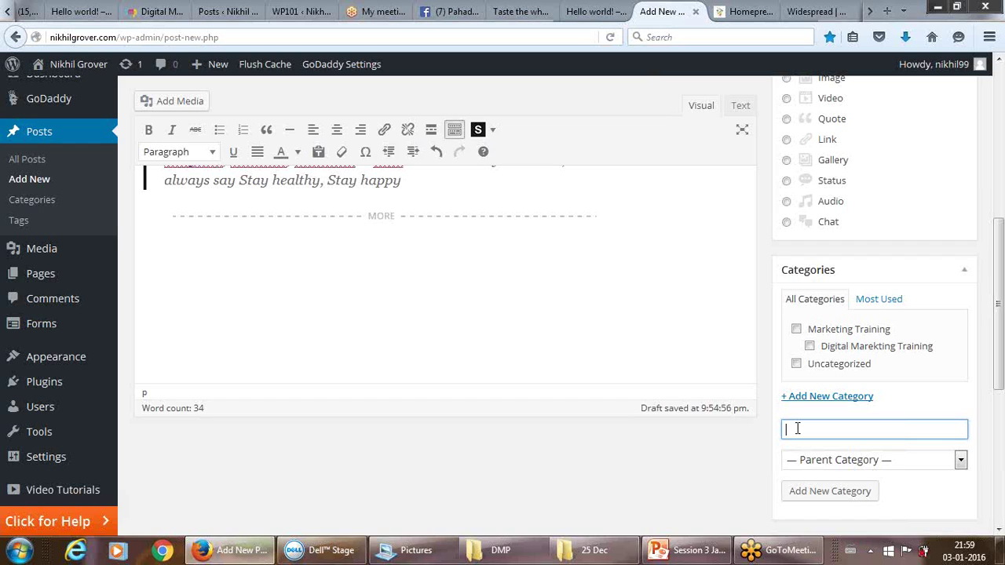
type("education")
key("Return")
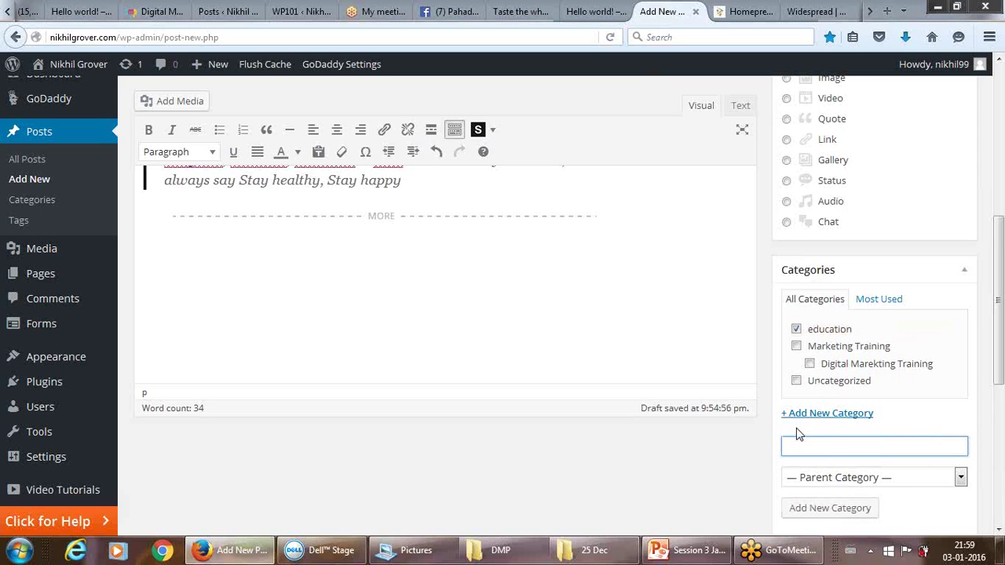
Add two more top-level categories named quotes and images.
type("quotes")
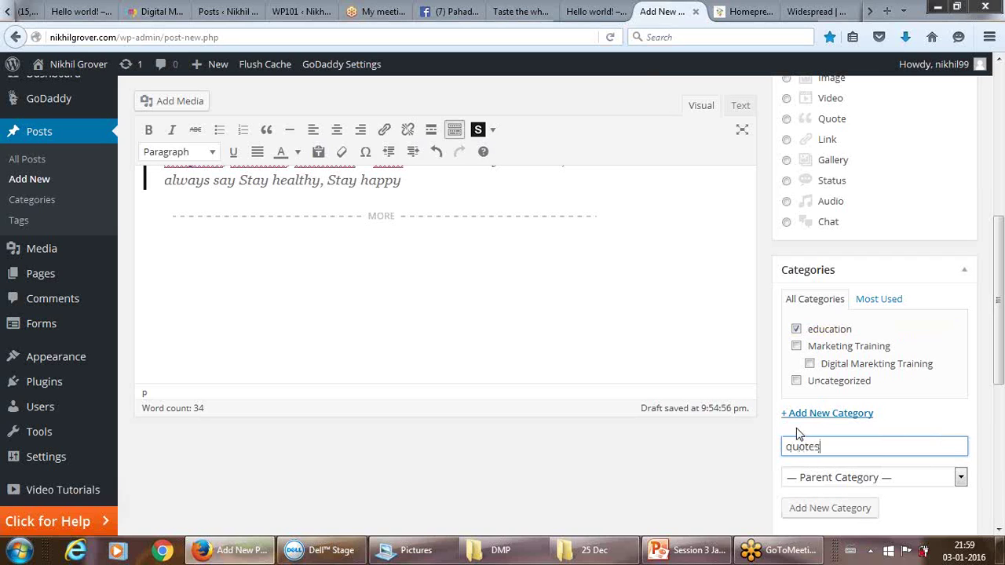
left_click(819, 517)
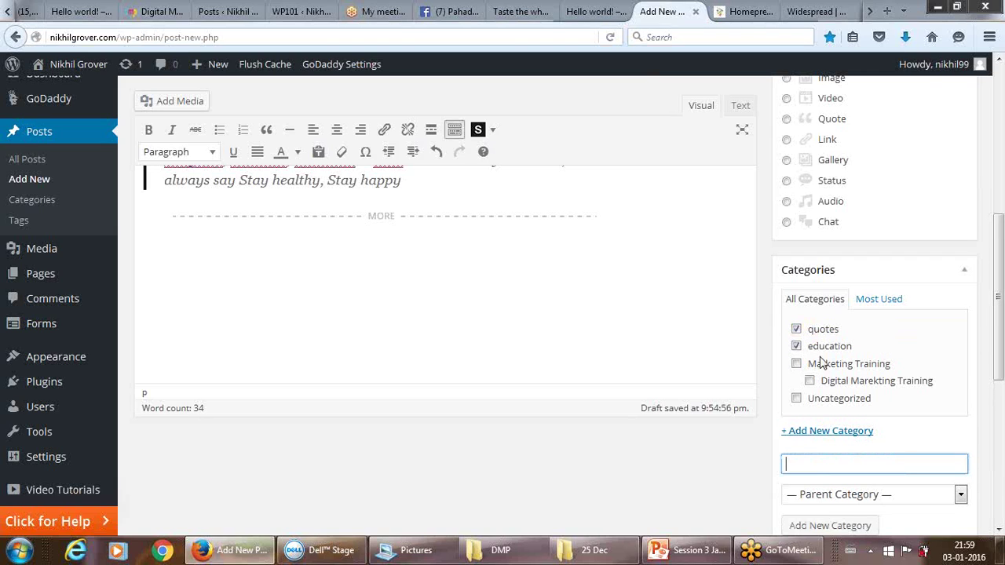
left_click(797, 347)
type("images")
key("Return")
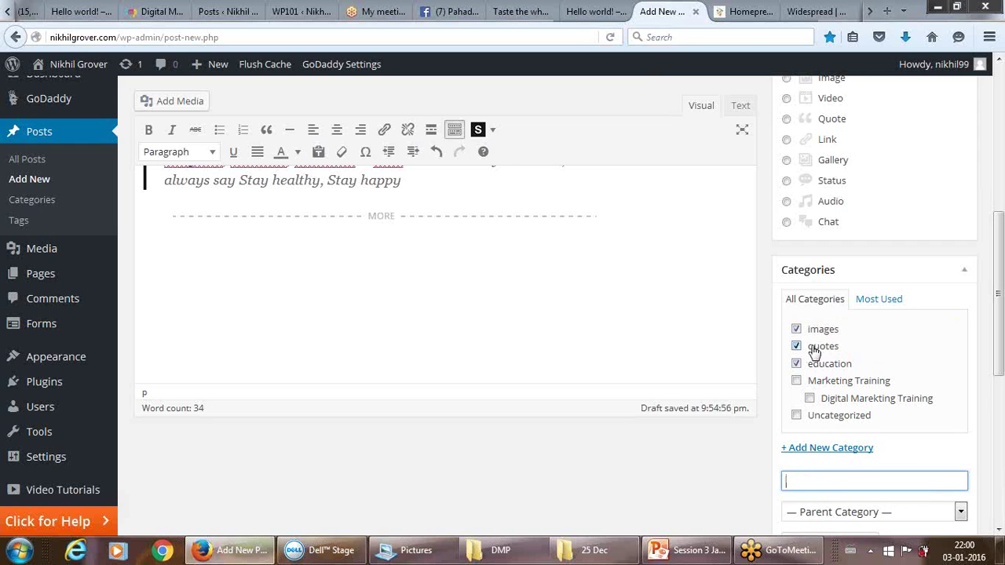
Remove the quotes and images categories from the post and close the new category form.
left_click(795, 348)
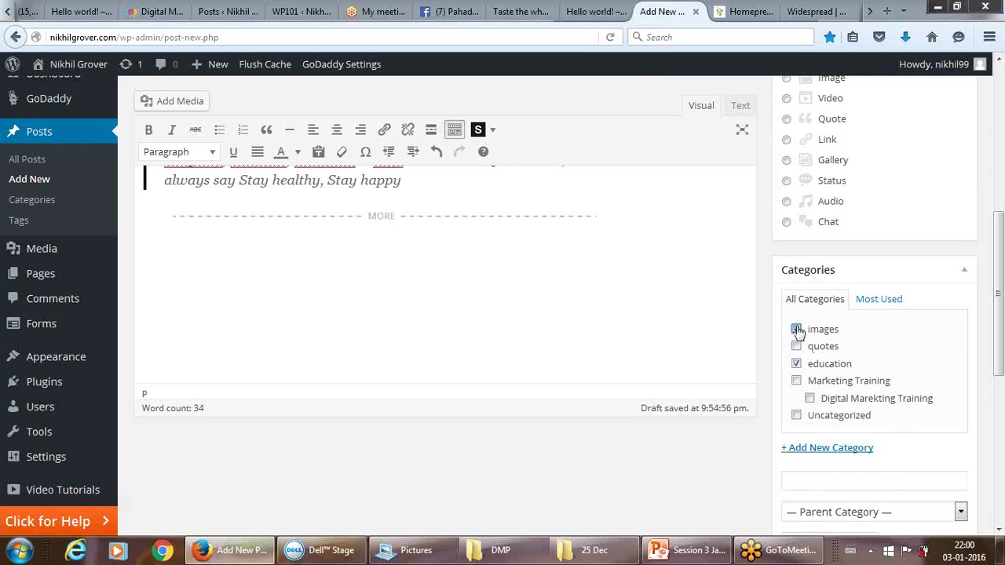
left_click(797, 329)
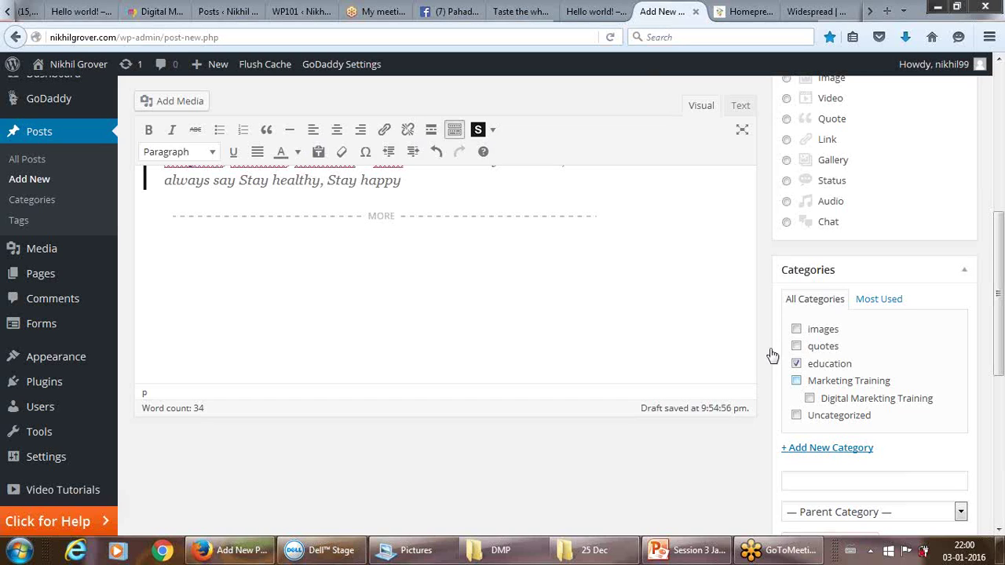
left_click(820, 449)
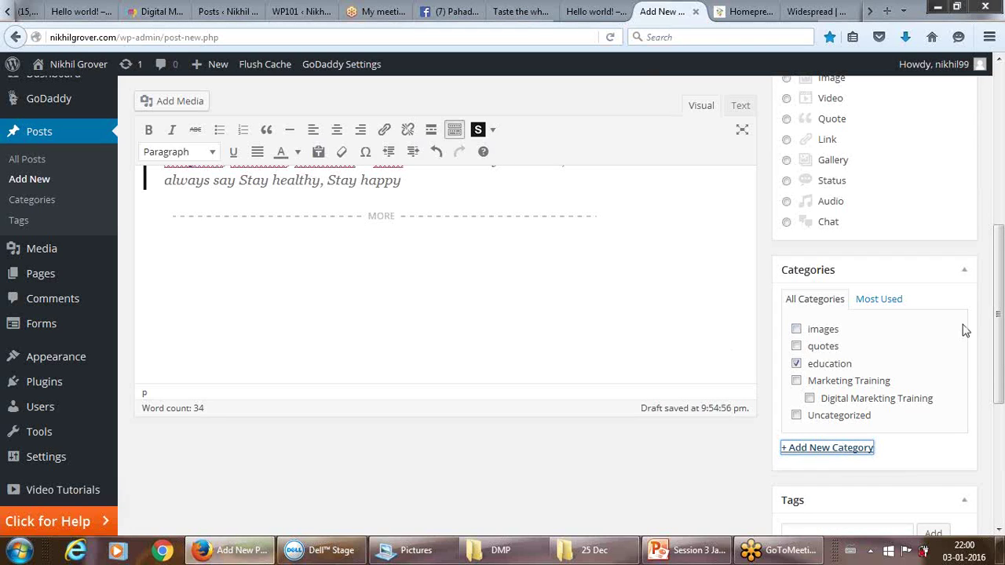
Add a new category named marketing with education as its parent category.
left_click_drag(997, 313, 1000, 336)
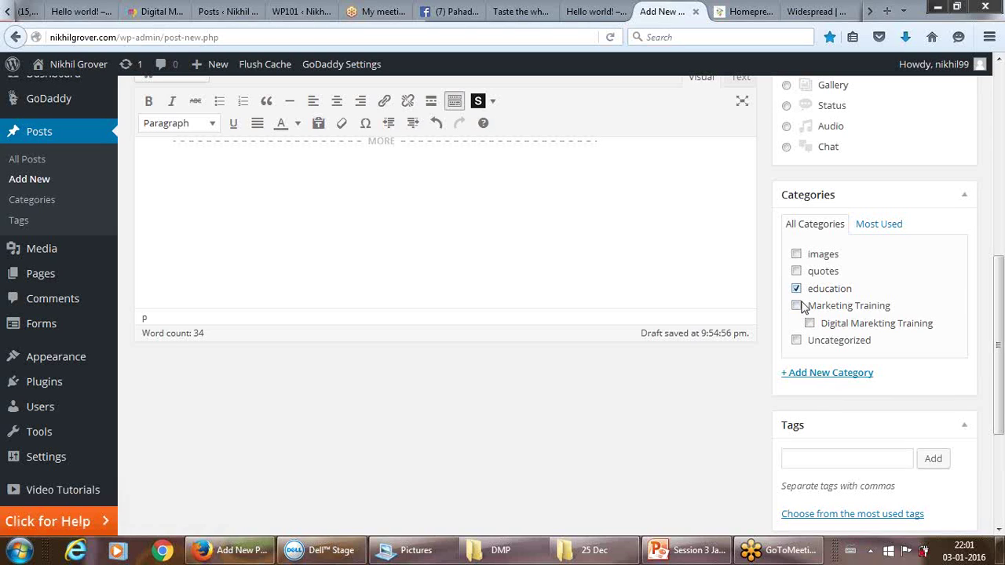
left_click(817, 377)
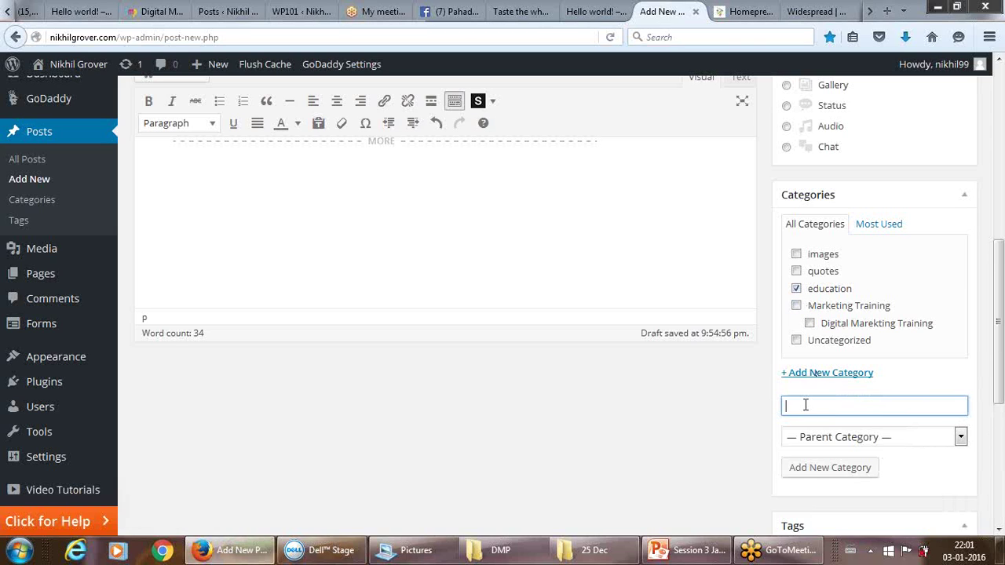
type("marketing")
left_click(824, 442)
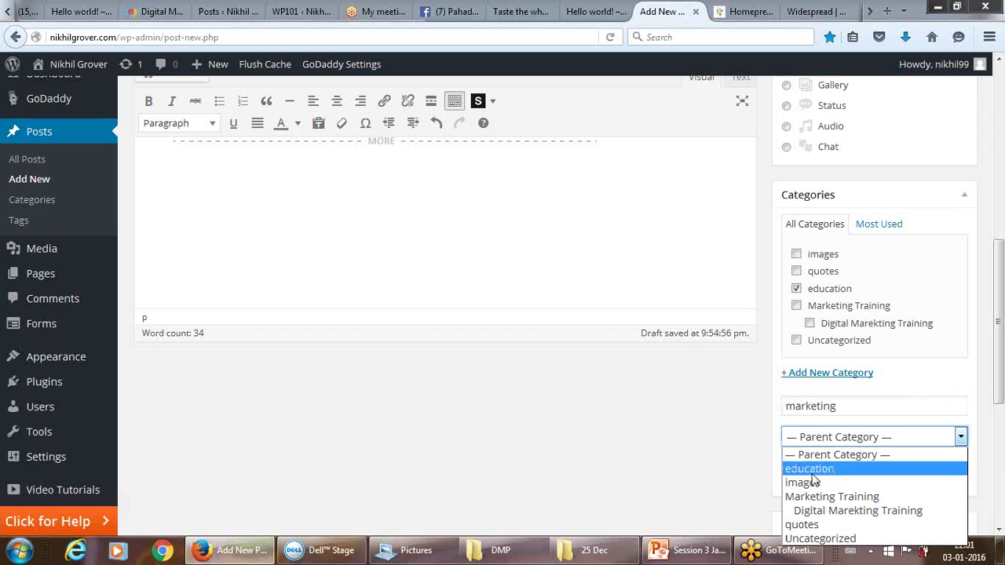
left_click(813, 470)
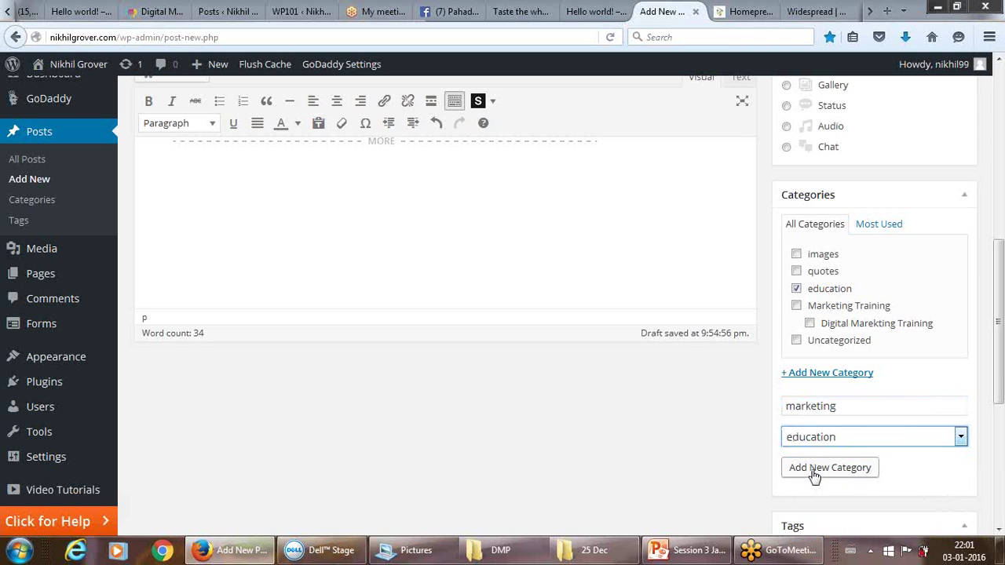
left_click(815, 470)
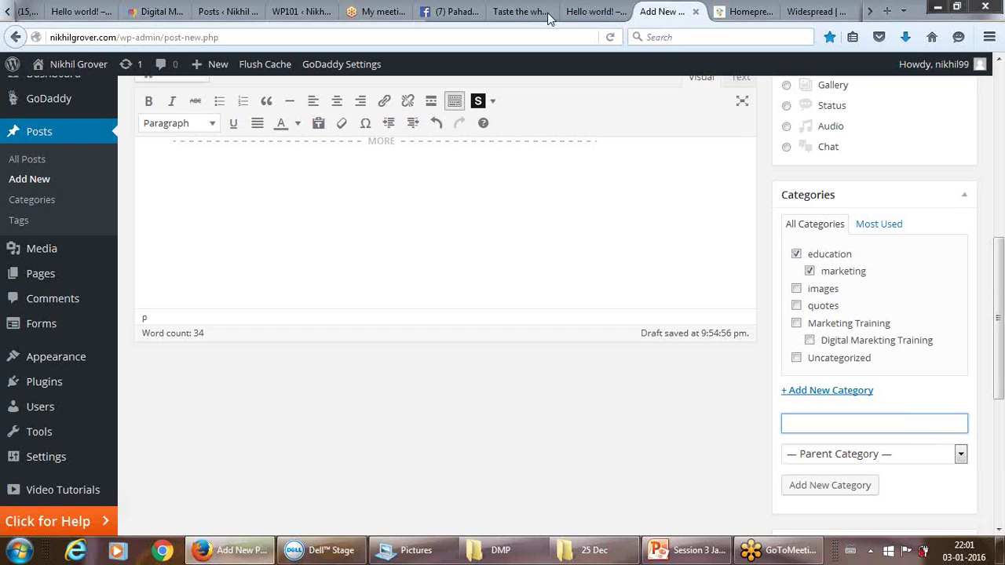
Assign the post to the Marketing Training category and its subcategory Digital Marekting Training as well.
left_click(648, 11)
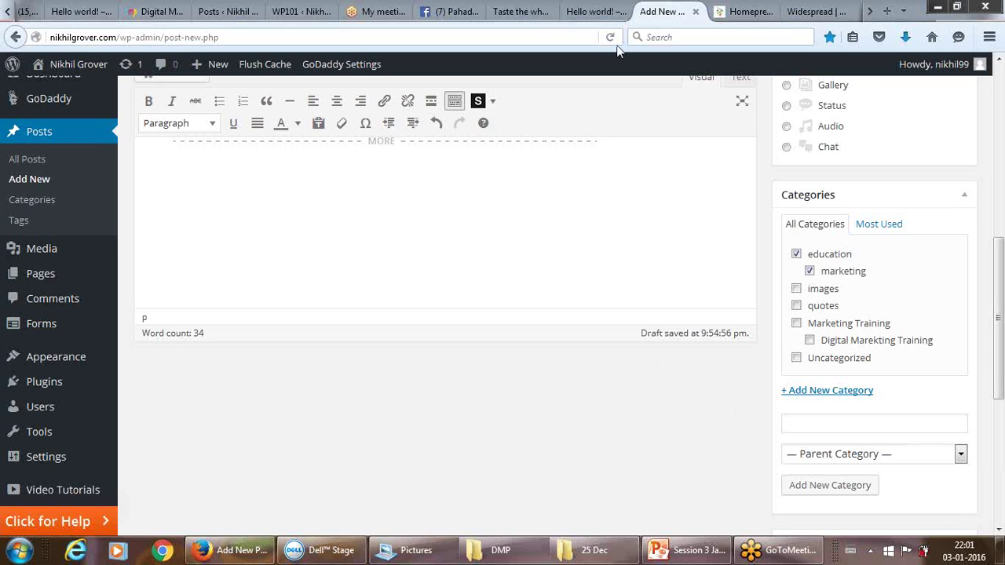
left_click(797, 323)
left_click(809, 341)
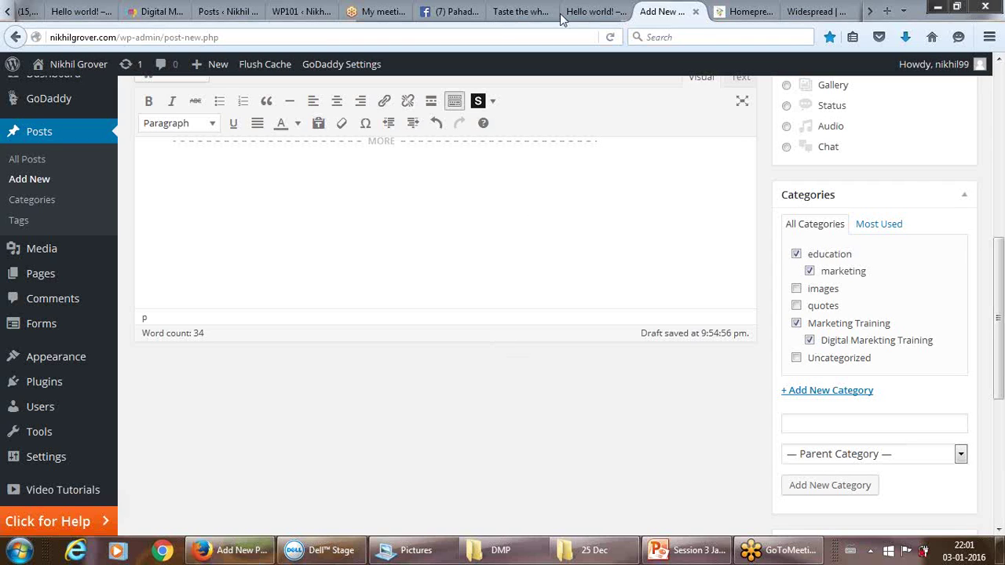
left_click_drag(1000, 282, 998, 180)
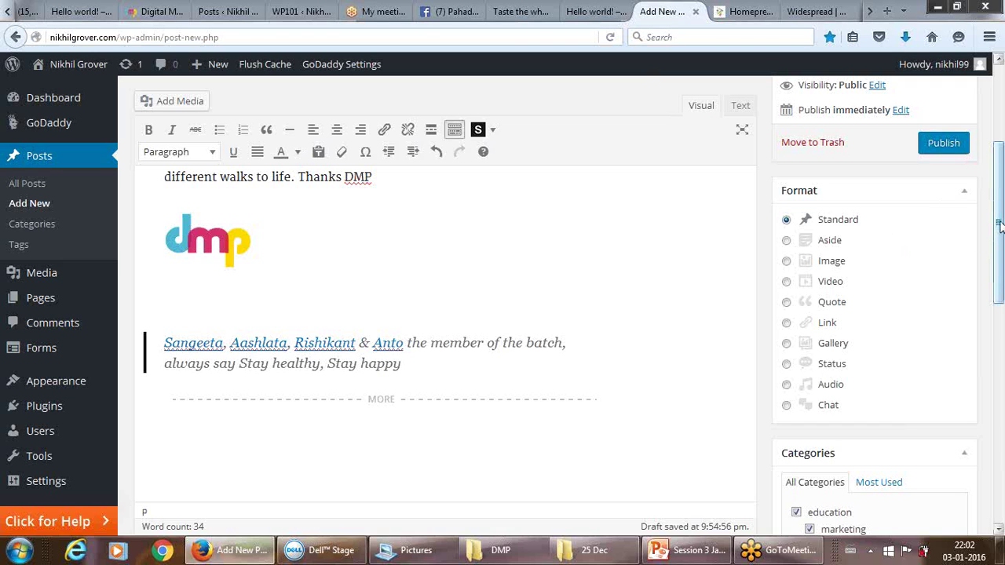
Examine the post's status and visibility options, trying password protection and returning the visibility to Public.
left_click_drag(1000, 226, 1001, 116)
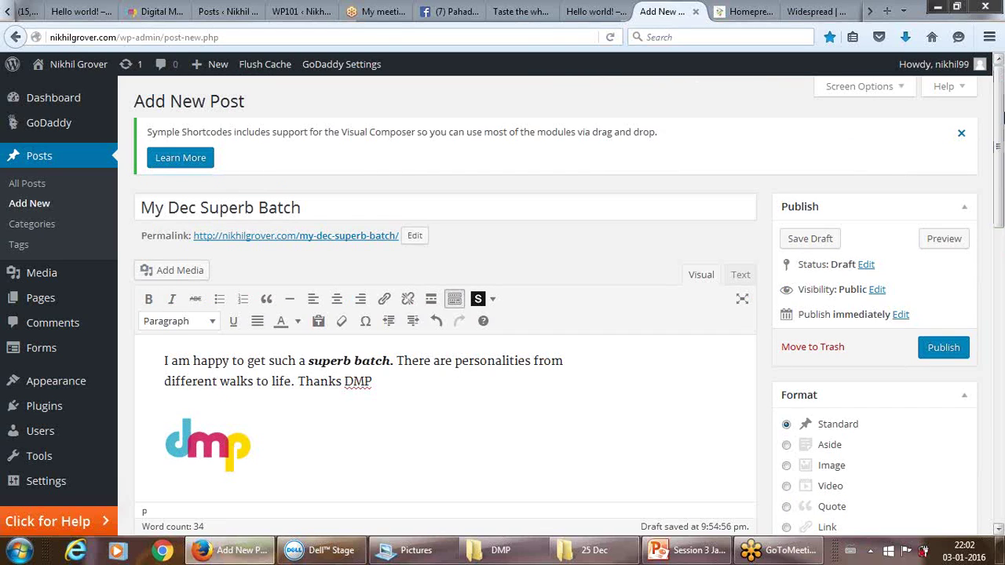
left_click(867, 266)
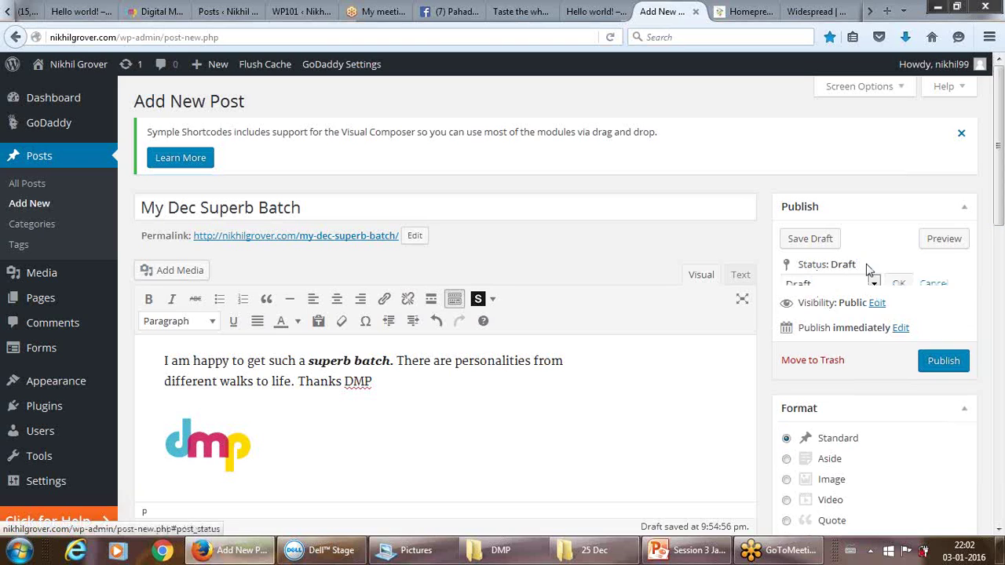
left_click(877, 314)
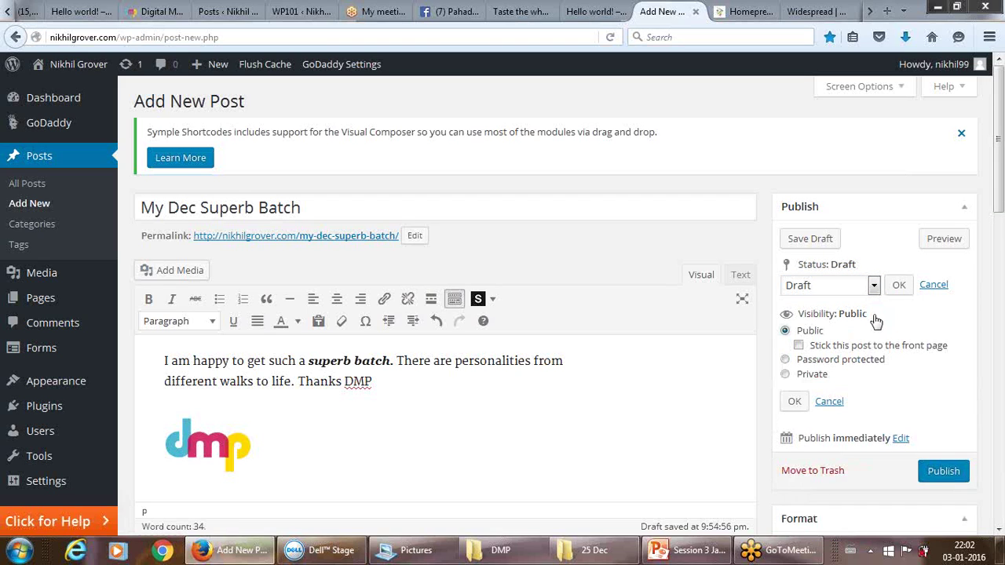
left_click(798, 346)
left_click(813, 360)
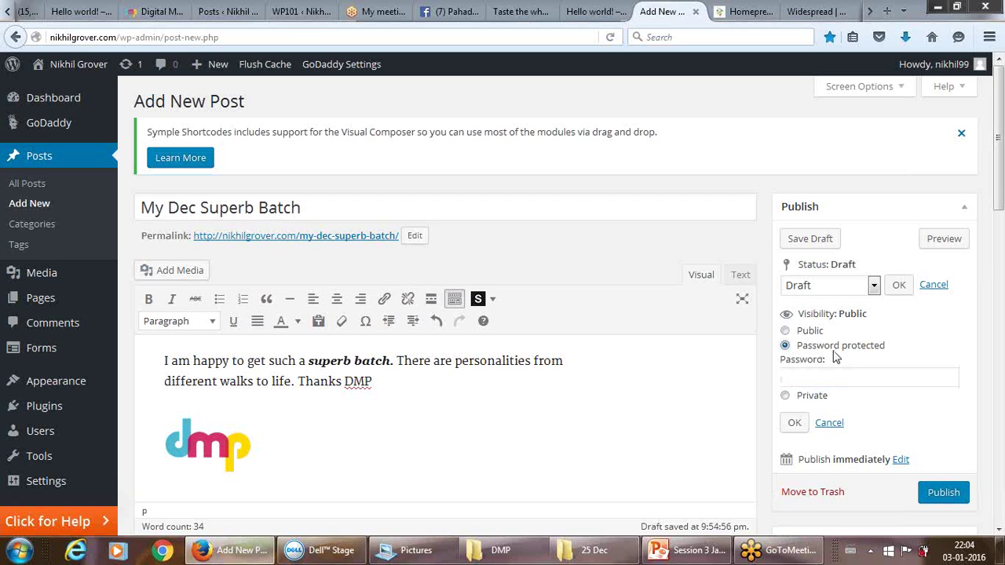
left_click(785, 331)
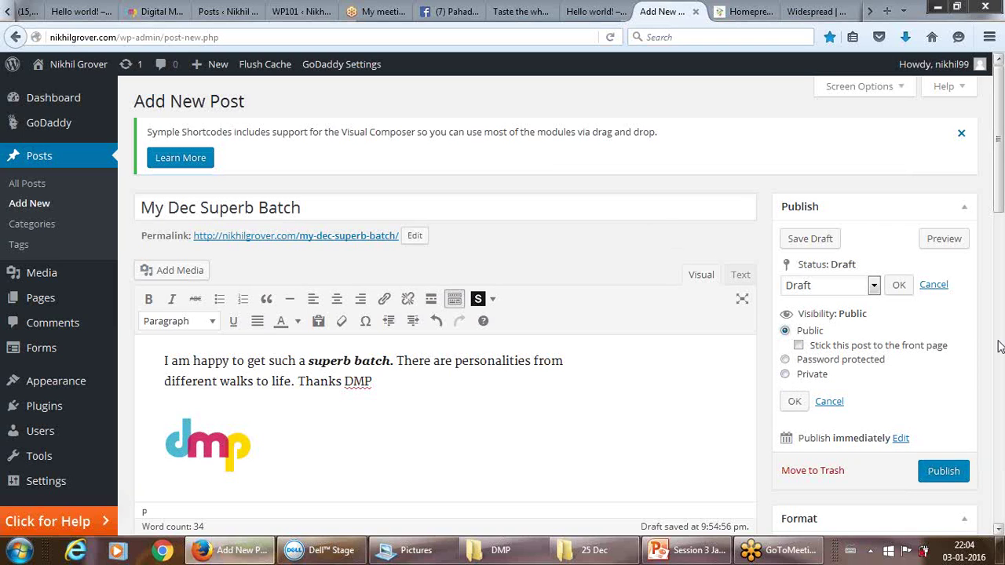
Examine the publish date and time settings of the post, including the list of months.
scroll(1002, 206, "down", 3)
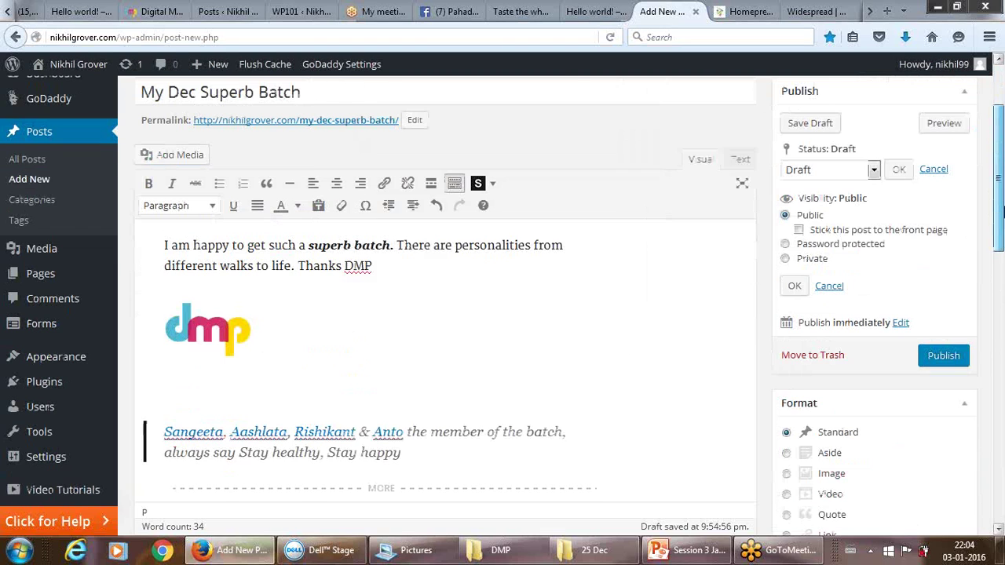
scroll(1003, 208, "up", 1)
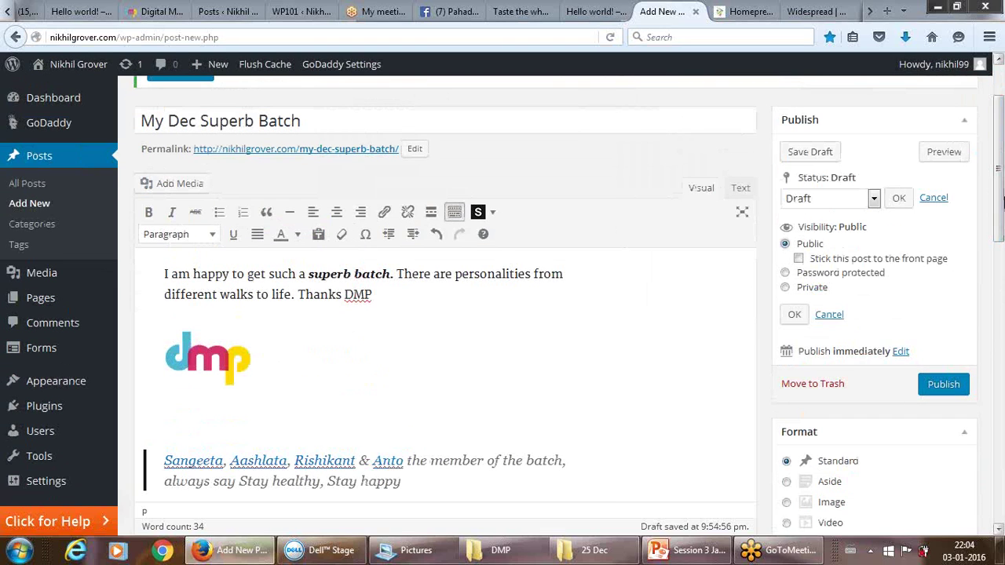
scroll(1002, 202, "down", 4)
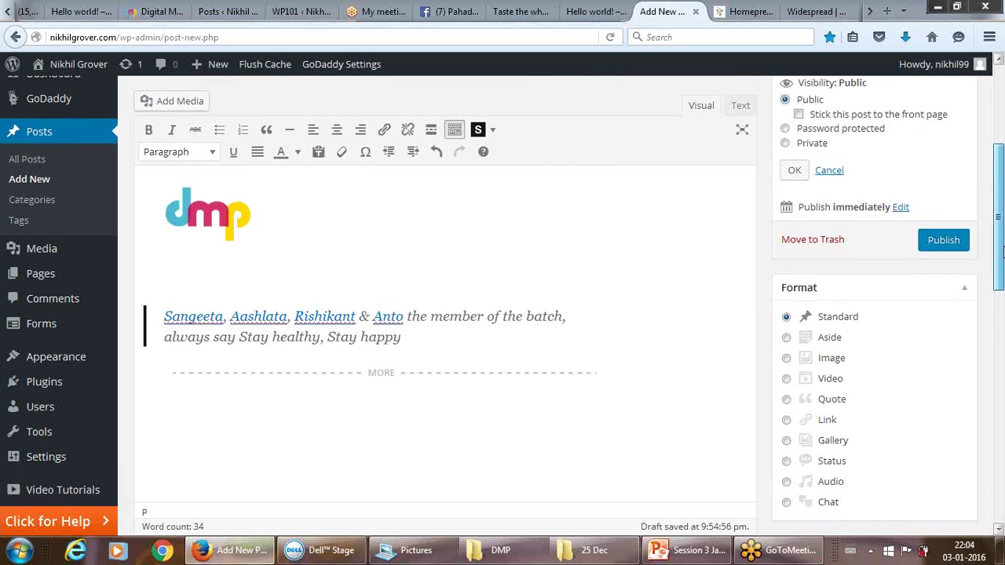
left_click(901, 209)
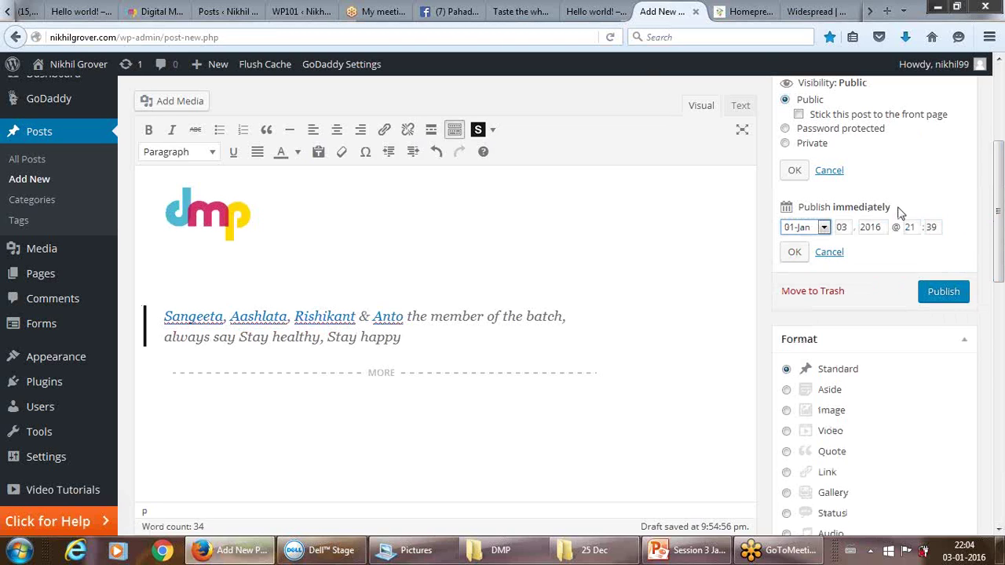
left_click(824, 228)
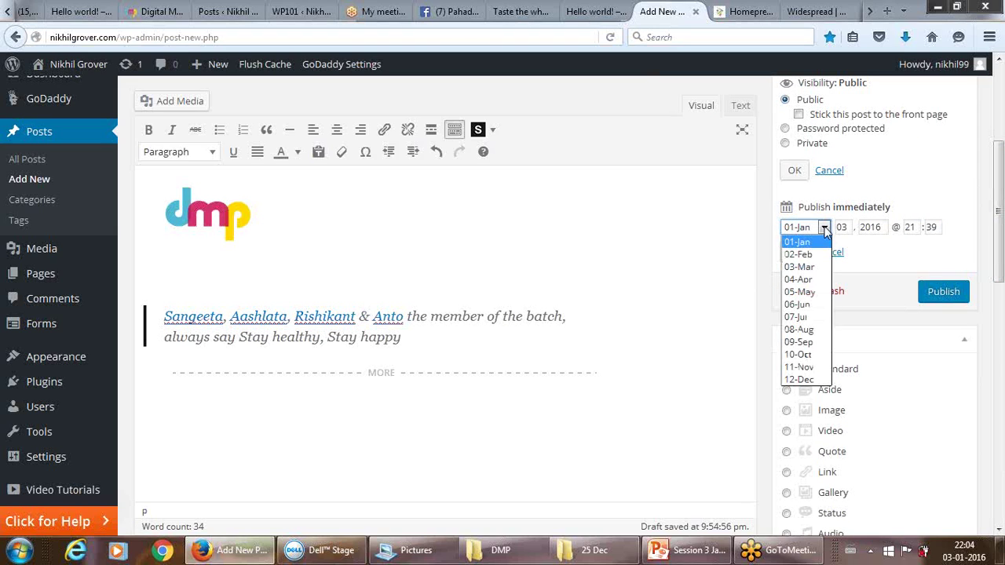
left_click(824, 228)
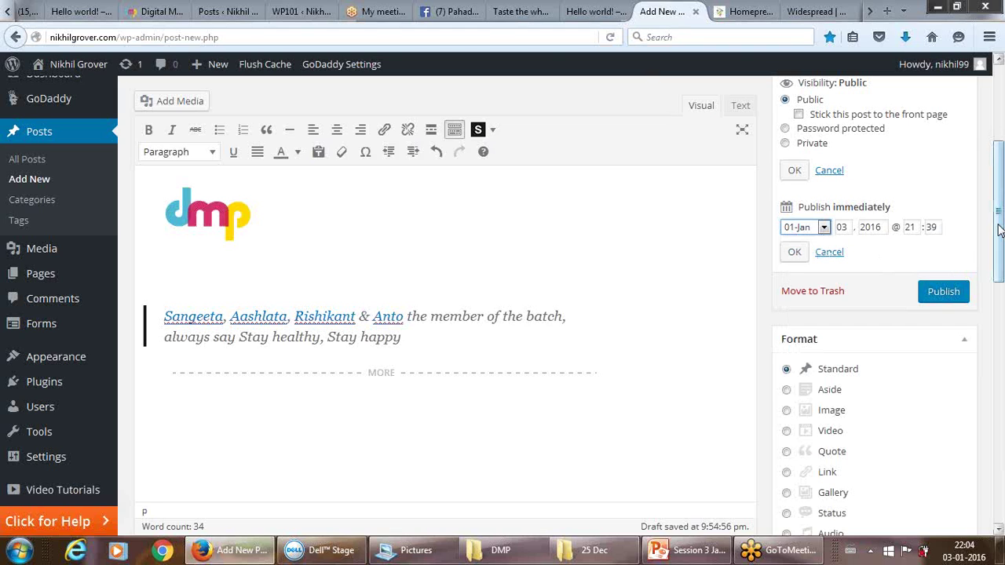
left_click_drag(999, 229, 999, 208)
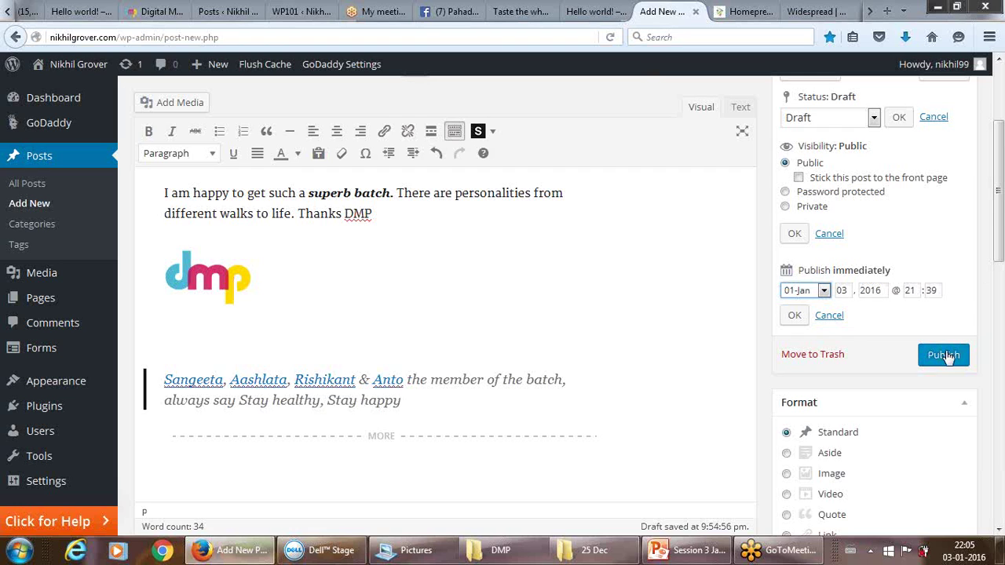
left_click_drag(995, 204, 1000, 120)
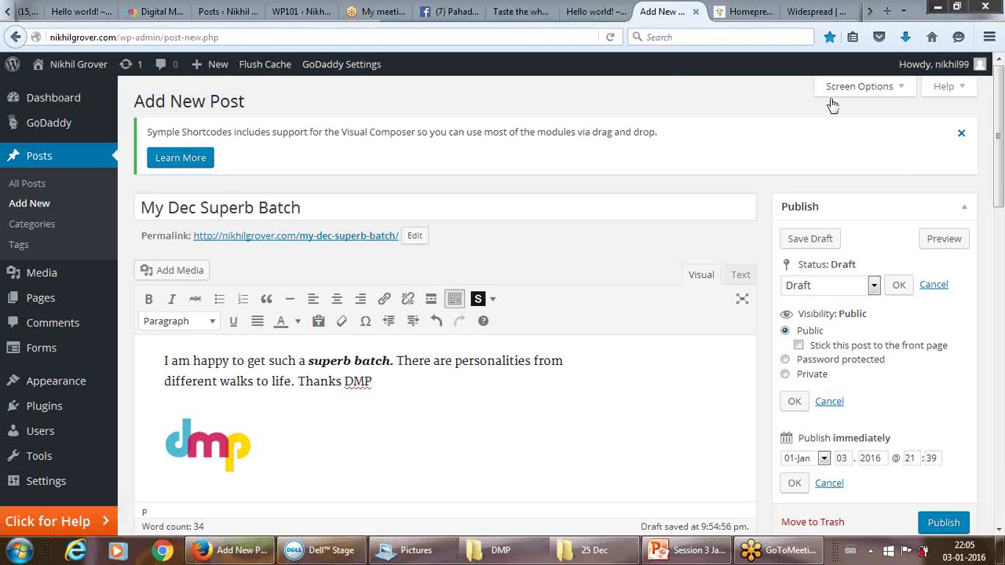
Enable the Excerpt box in the screen options of the post editor and bring it into view.
left_click(859, 87)
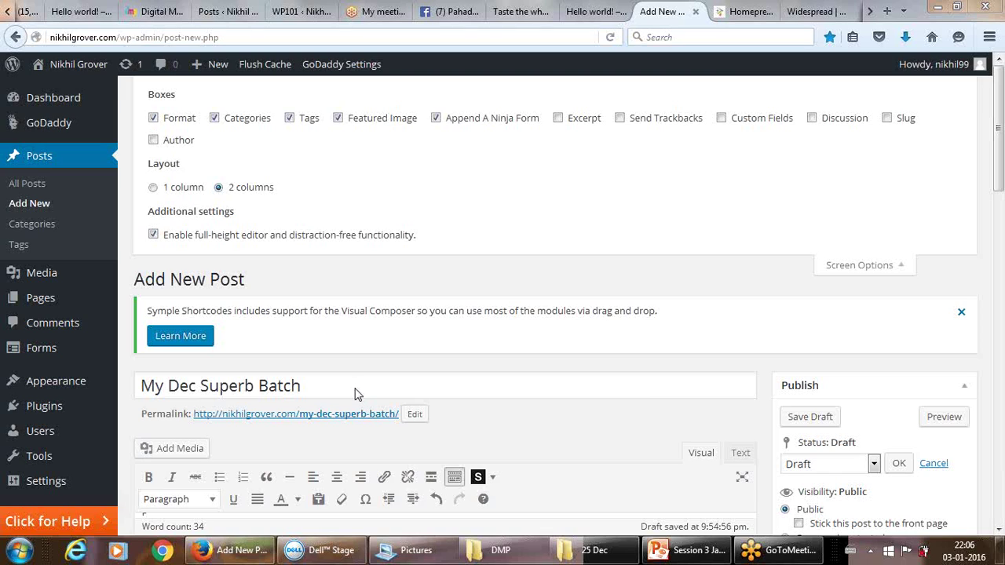
left_click(558, 118)
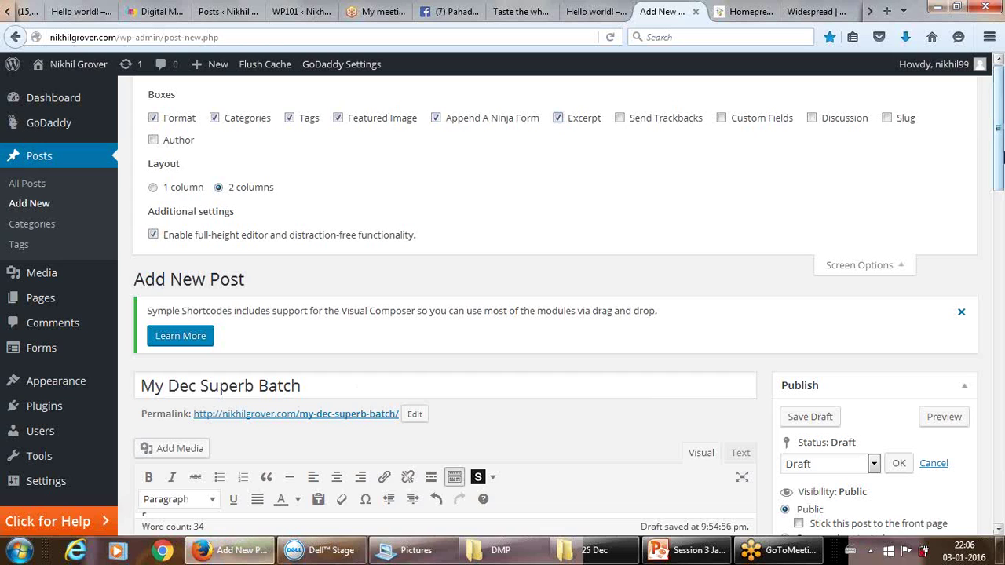
left_click_drag(998, 133, 995, 366)
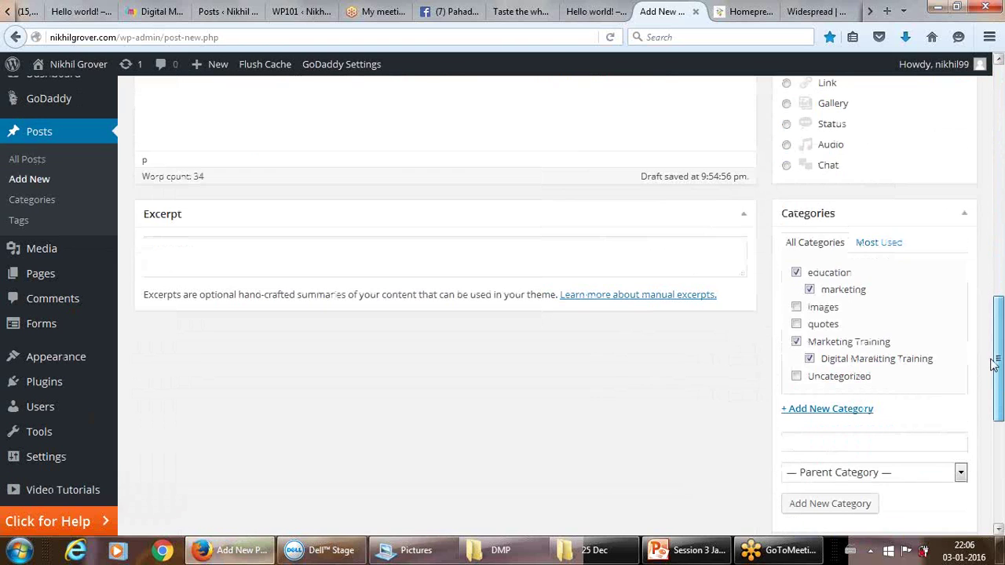
Enter "Wonderful members interacting!" as the post's excerpt.
left_click(475, 243)
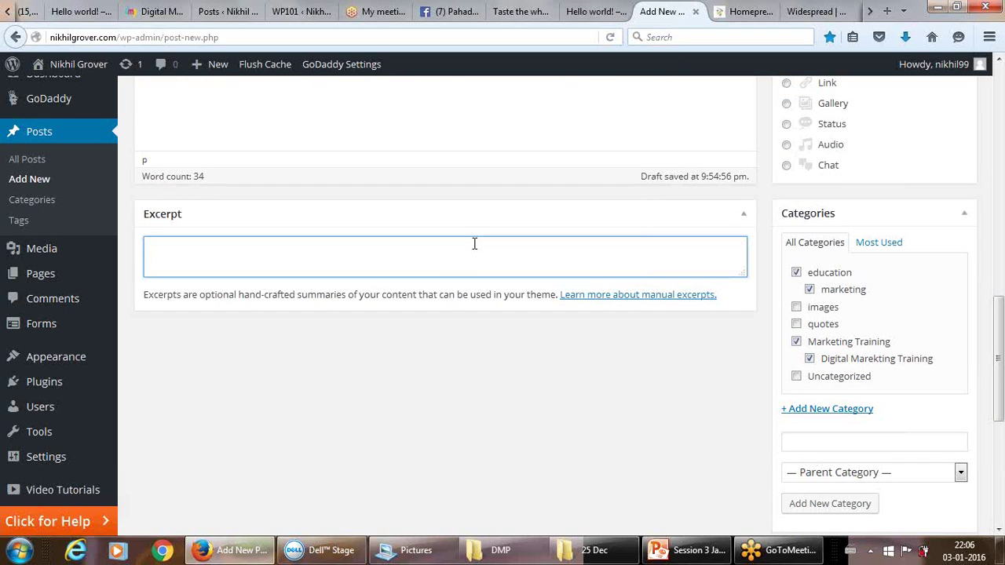
type("Wo")
type("nderful ")
type("m")
type("emv")
key("BackSpace")
key("BackSpace")
type("mbers")
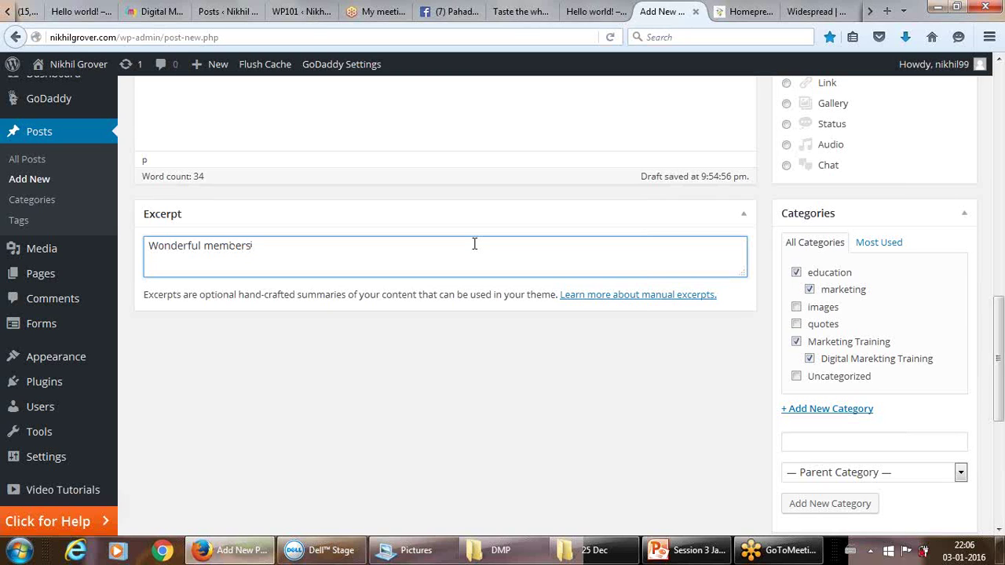
type(" intera")
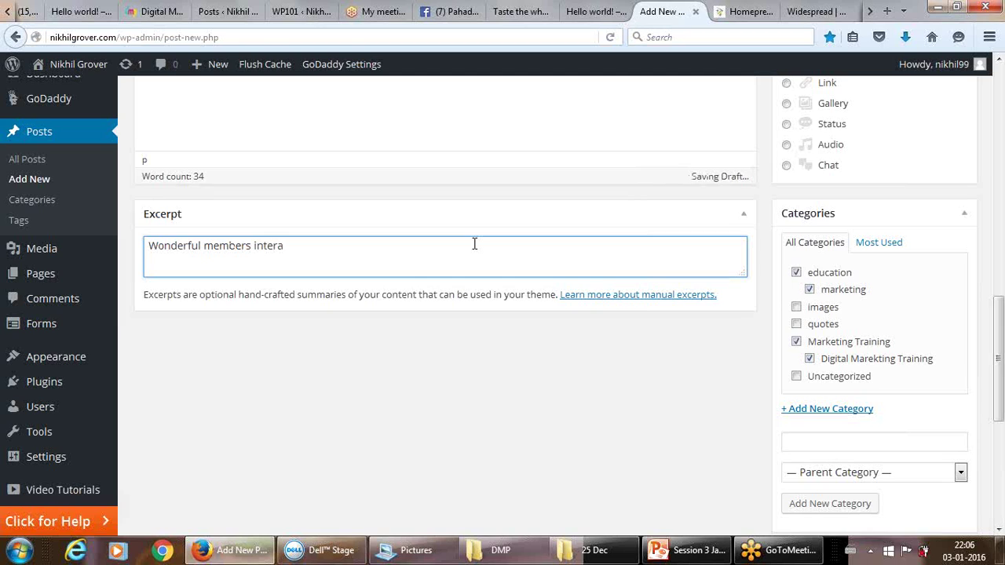
type("cting")
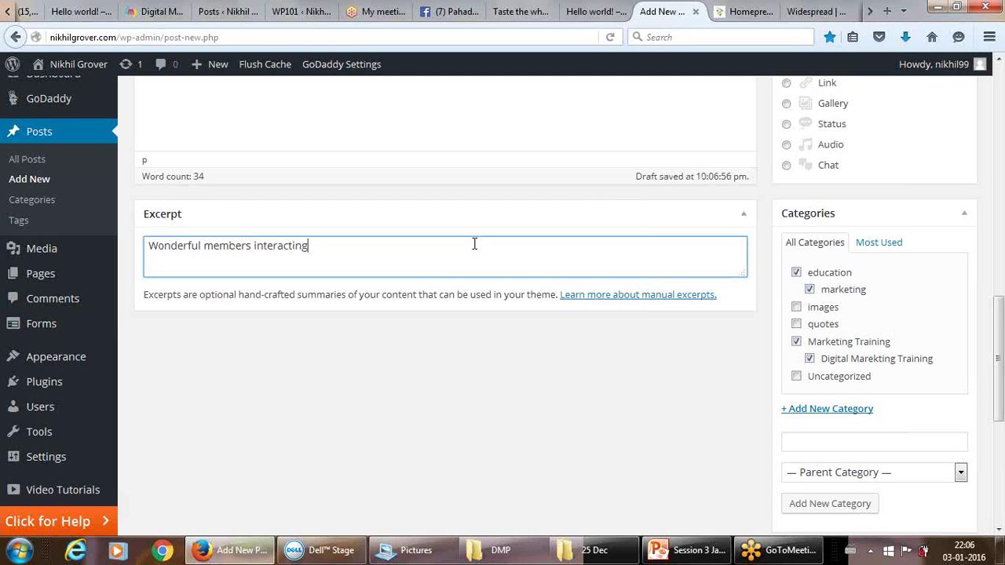
type("!")
left_click(397, 363)
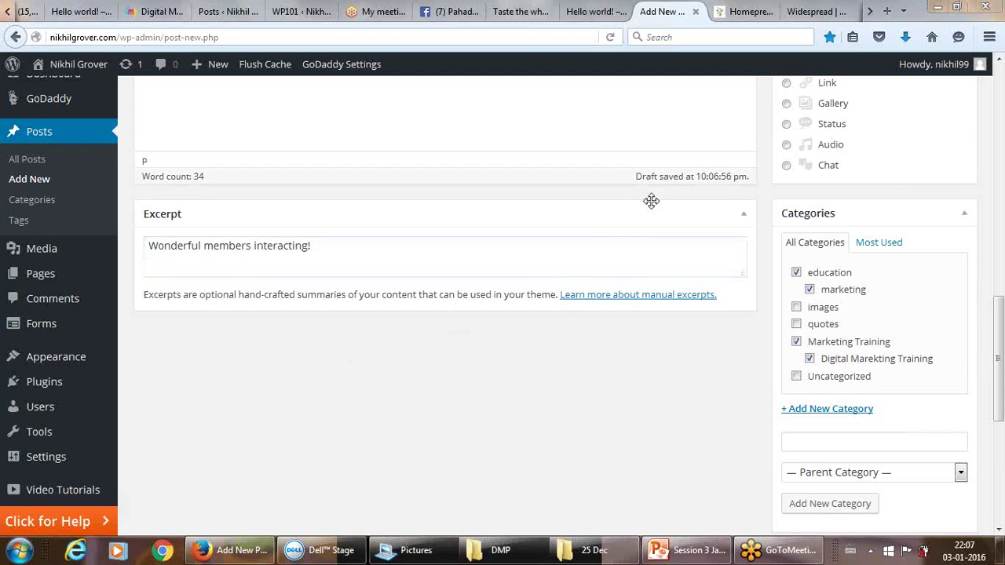
Close the screen options and publish the post My Dec Superb Batch.
scroll(999, 148, "up", 2)
scroll(999, 148, "up", 5)
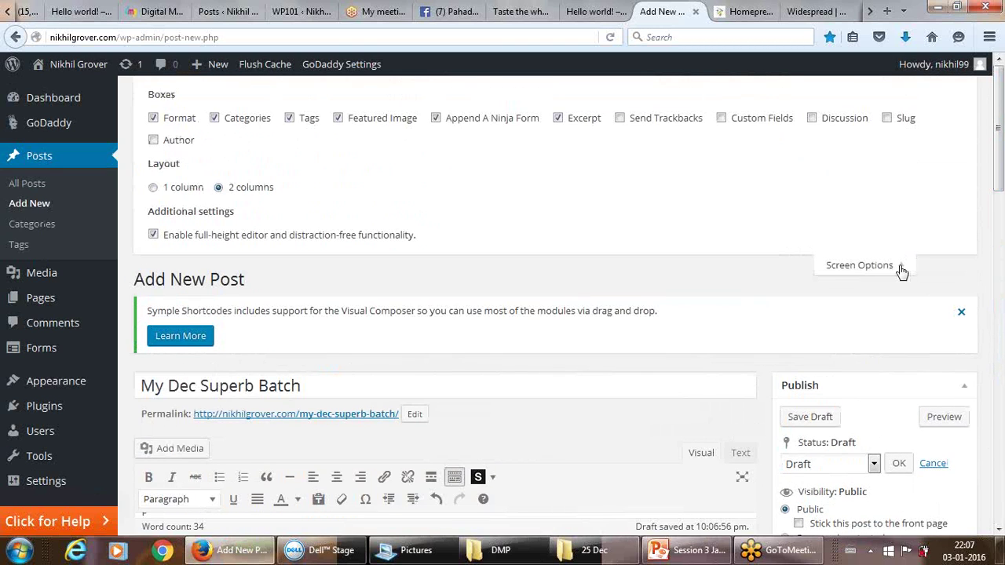
left_click(902, 269)
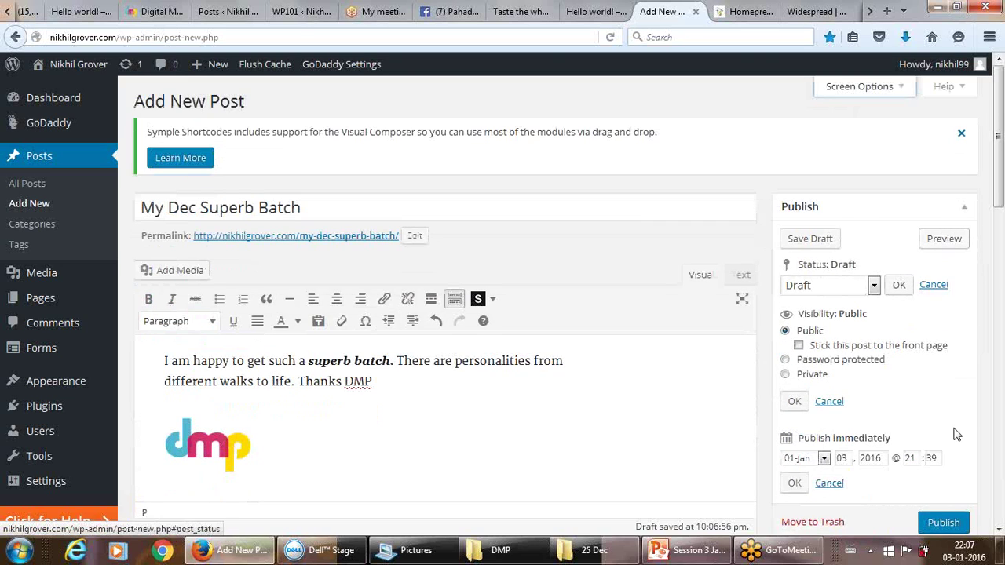
left_click(943, 523)
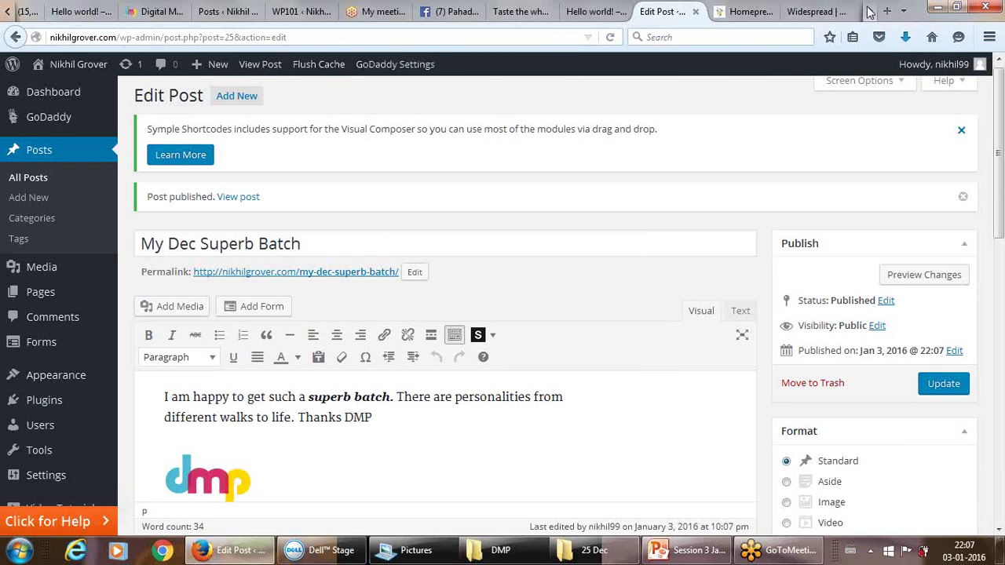
Load the blog's public home page in the Widespread browser tab and review the published post My Dec Superb Batch.
left_click(834, 10)
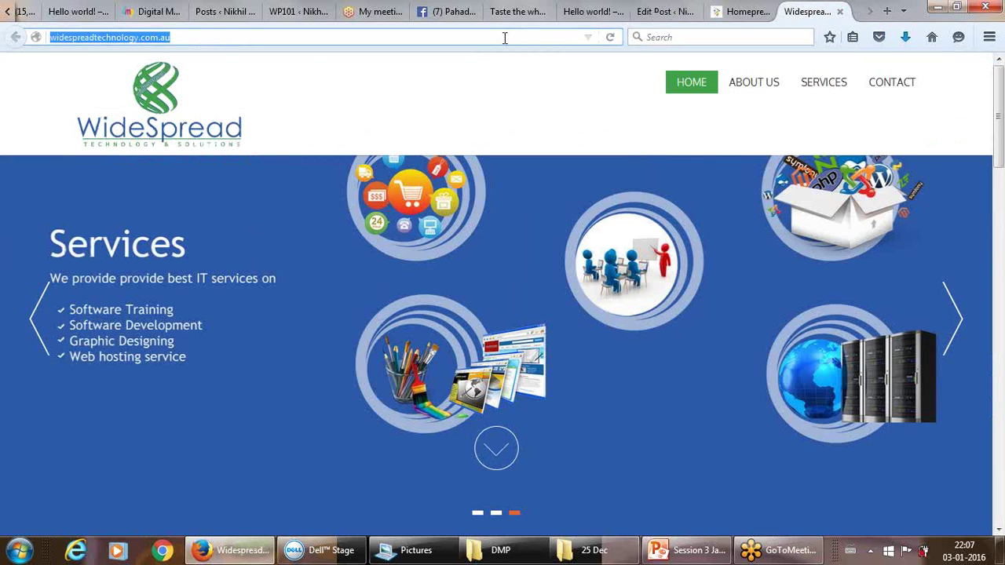
type("nikhilgrover.com/")
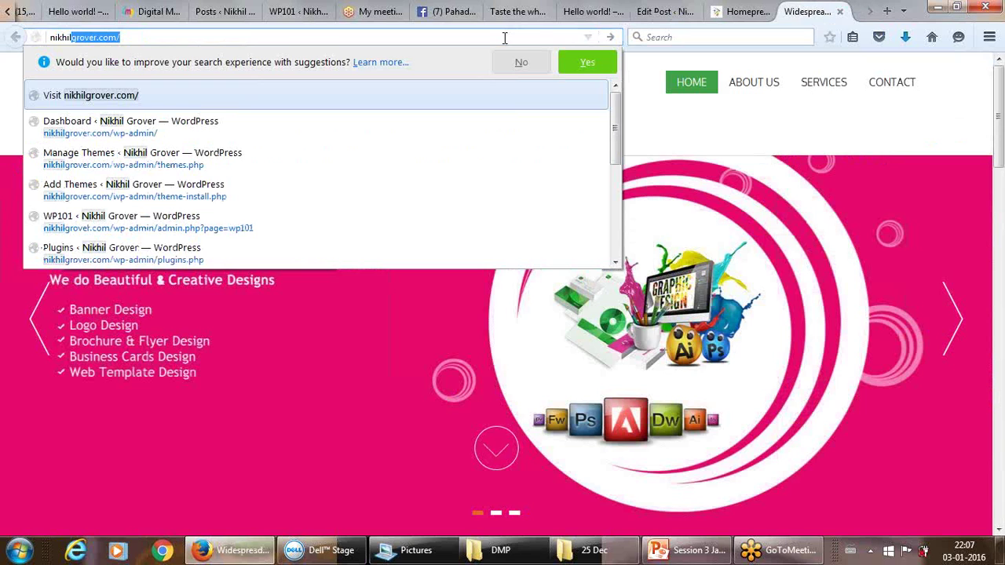
key("Return")
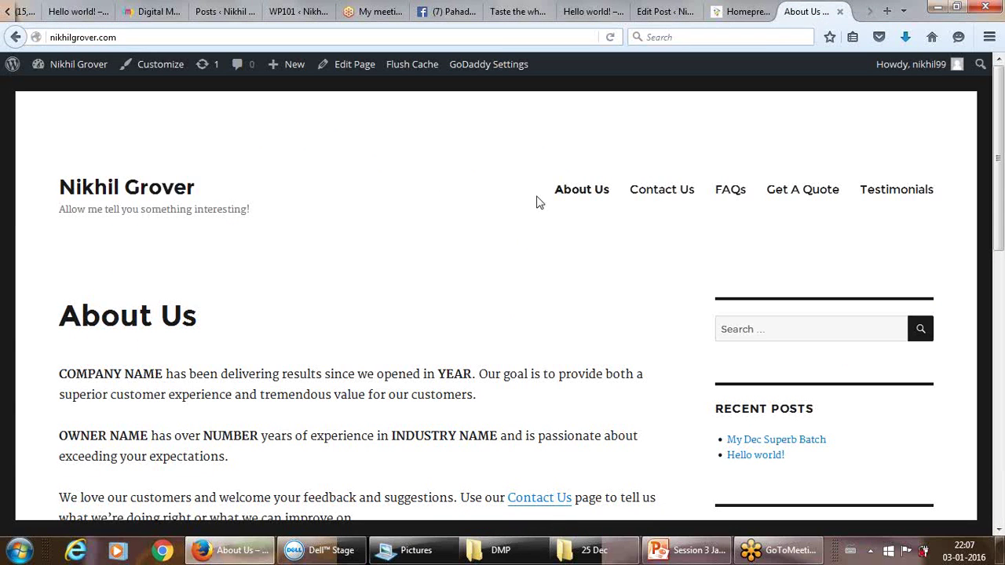
left_click(750, 443)
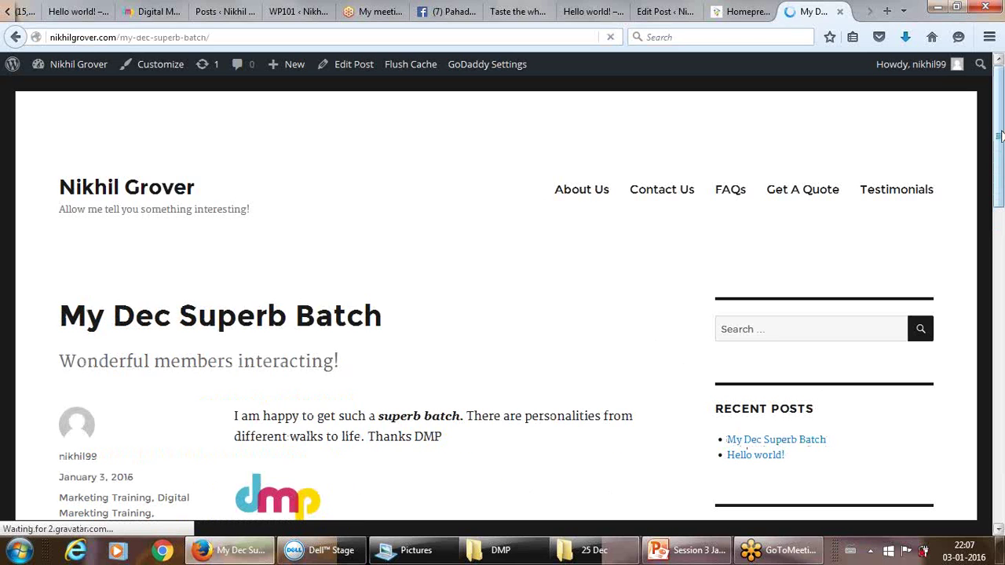
left_click_drag(999, 135, 999, 173)
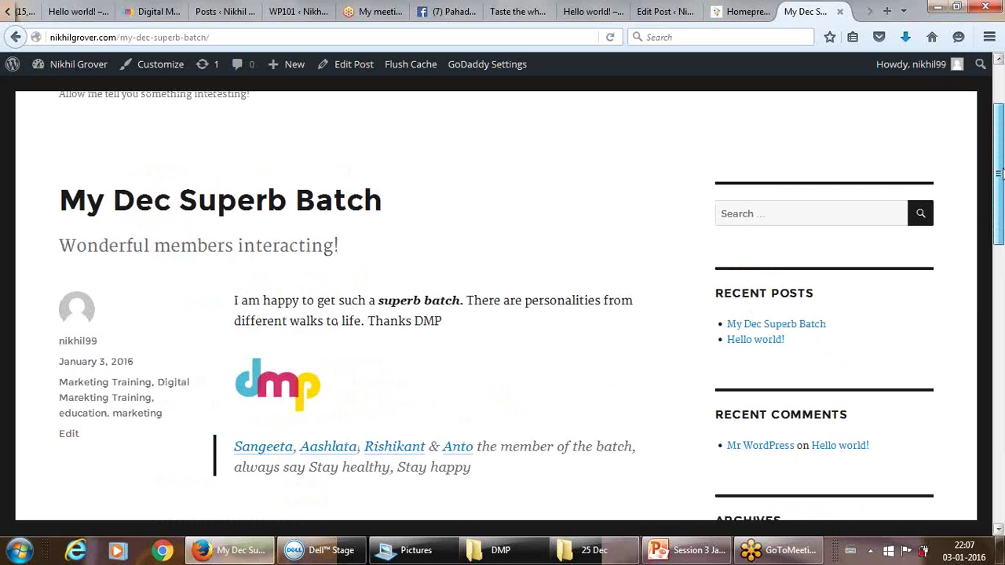
left_click_drag(999, 173, 999, 135)
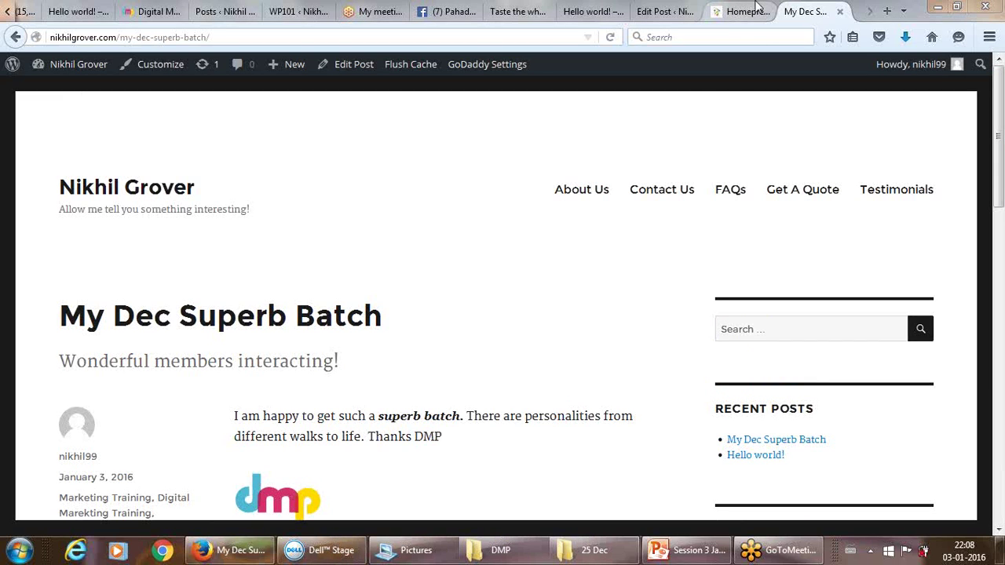
Return to the post's edit page and start a new tag entry for it.
left_click(669, 9)
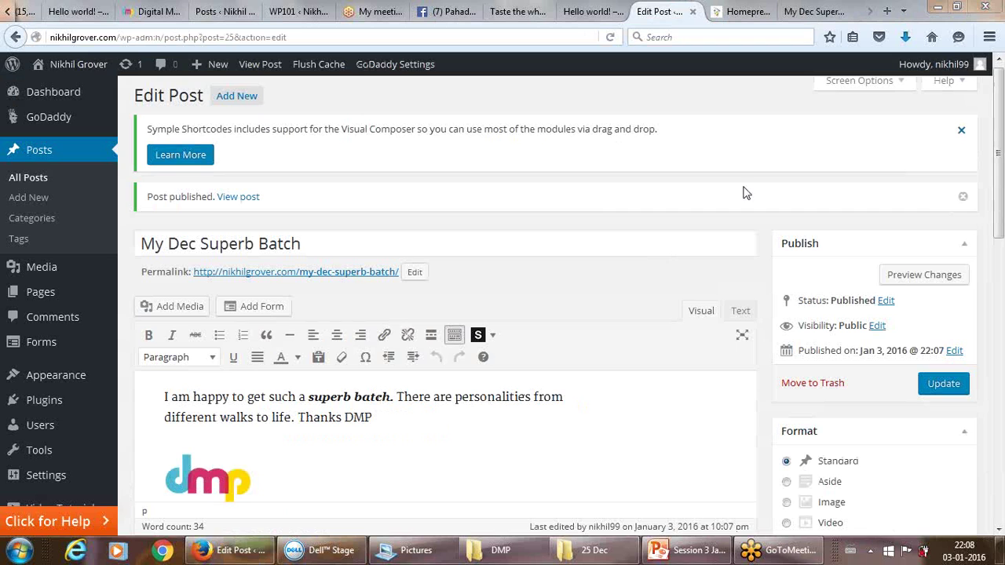
left_click_drag(998, 166, 983, 396)
left_click(867, 355)
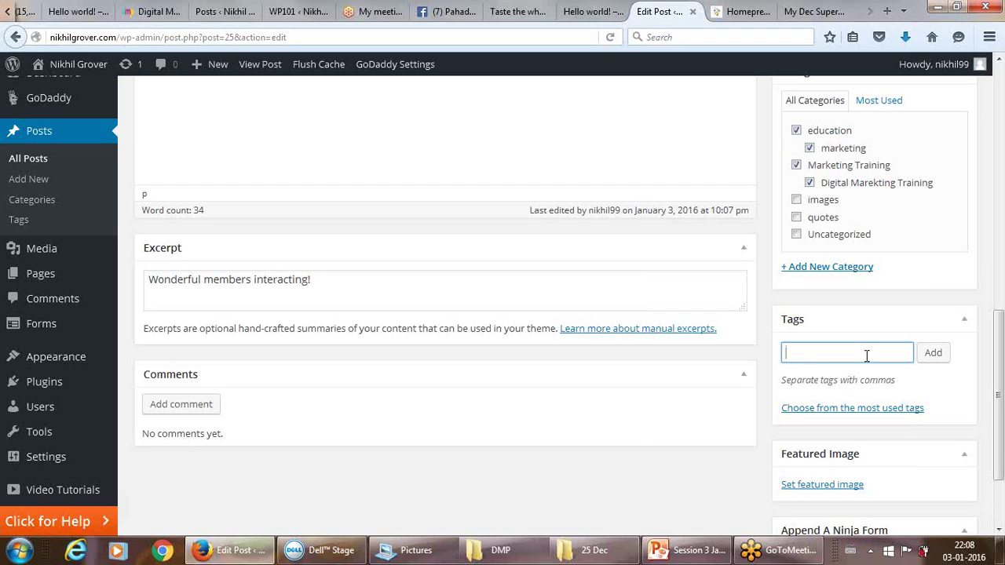
type("marketing")
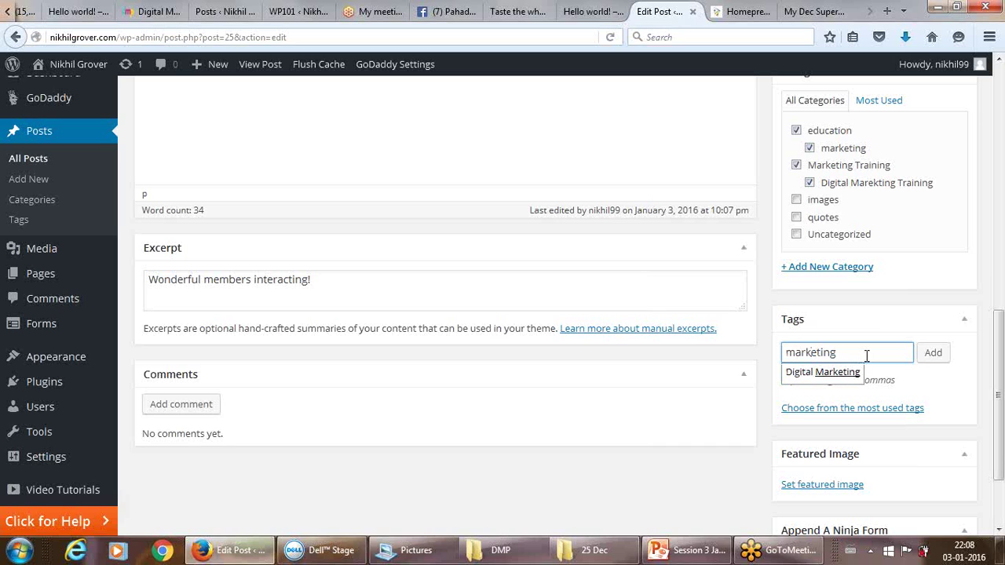
key("BackSpace")
key("BackSpace")
key("BackSpace")
key("BackSpace")
key("BackSpace")
key("BackSpace")
key("BackSpace")
key("BackSpace")
key("BackSpace")
key("BackSpace")
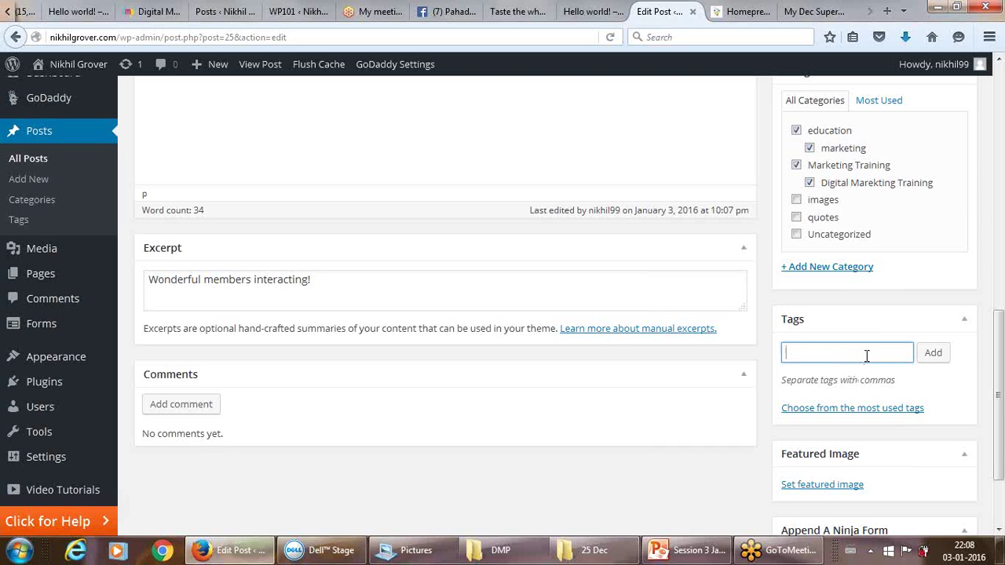
Add the tags Digital Marketing and education to the post My Dec Superb Batch.
type("digit")
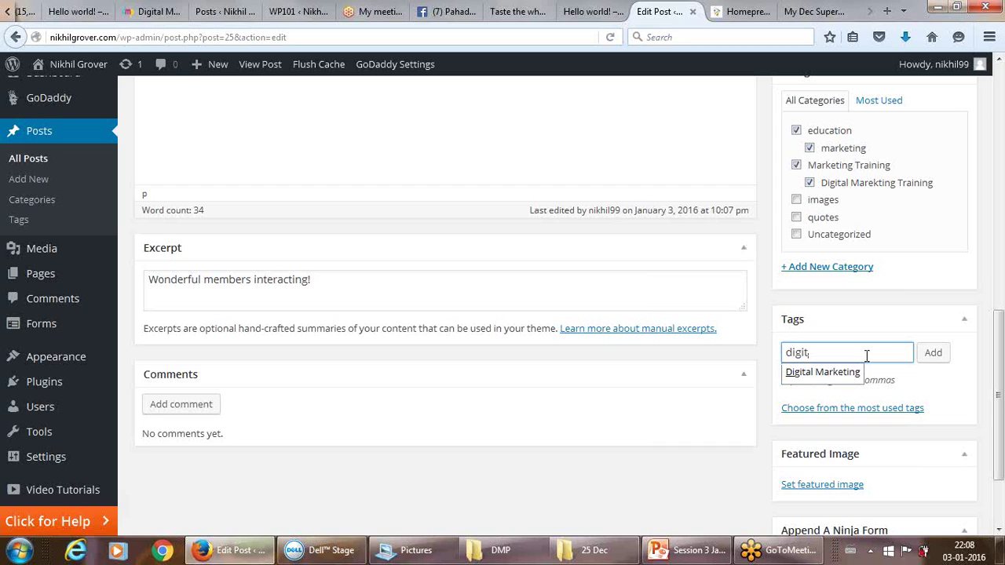
key("Down")
key("Return")
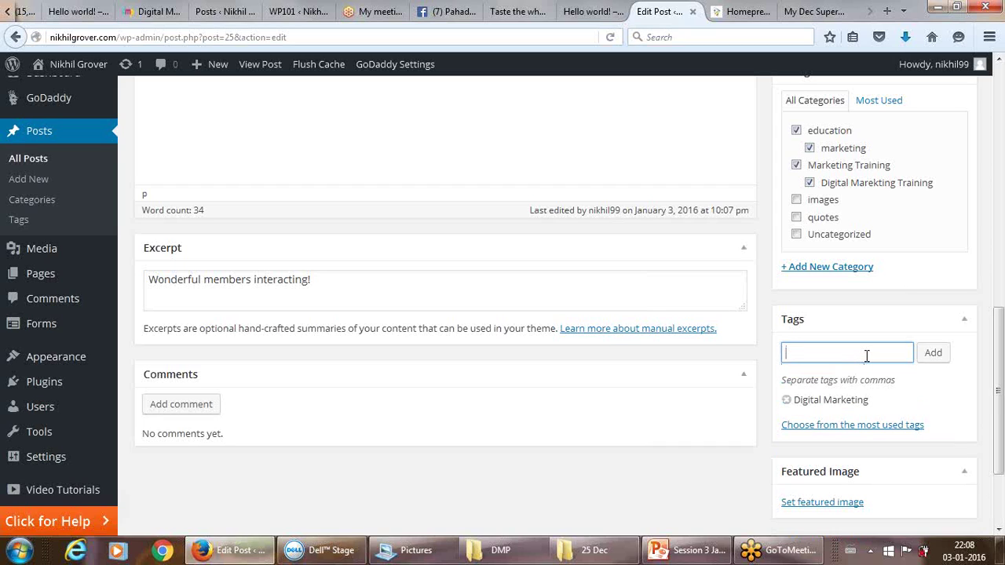
type("education")
key("Return")
Add the tag DMP trainees to the post and update the published post.
type("traine")
key("BackSpace")
key("BackSpace")
key("BackSpace")
key("BackSpace")
key("BackSpace")
key("BackSpace")
type("DMP trai")
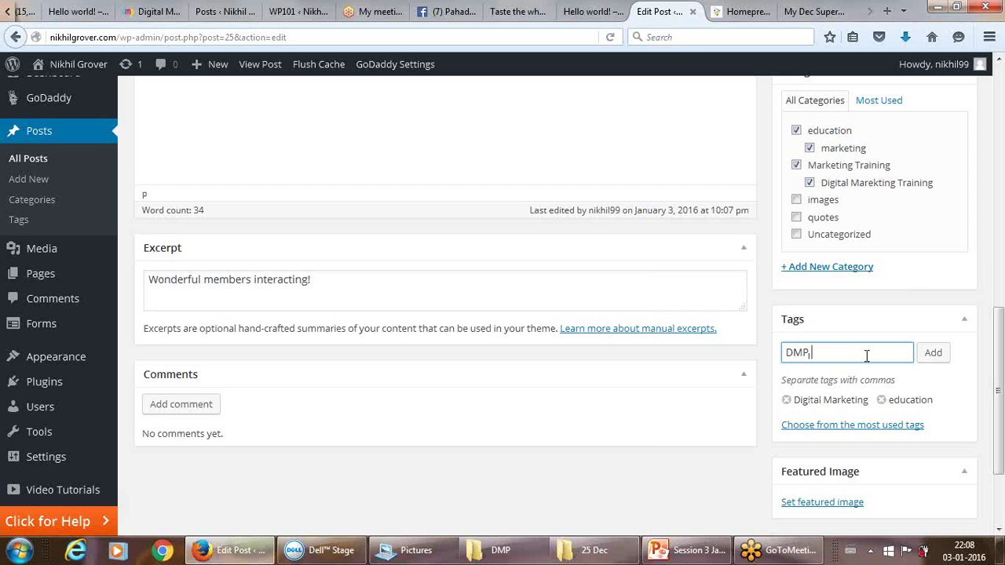
type("ne")
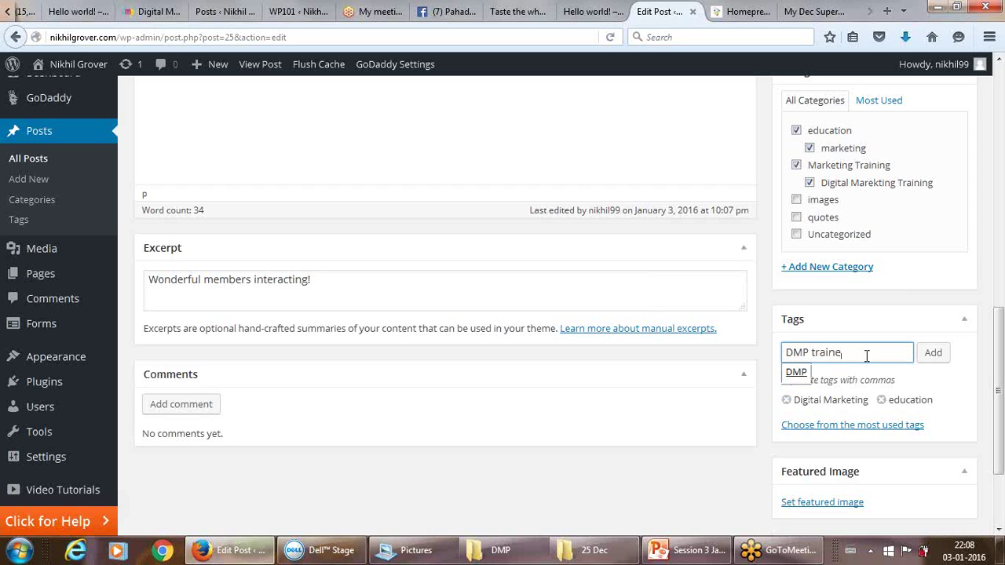
type("es,")
key("Return")
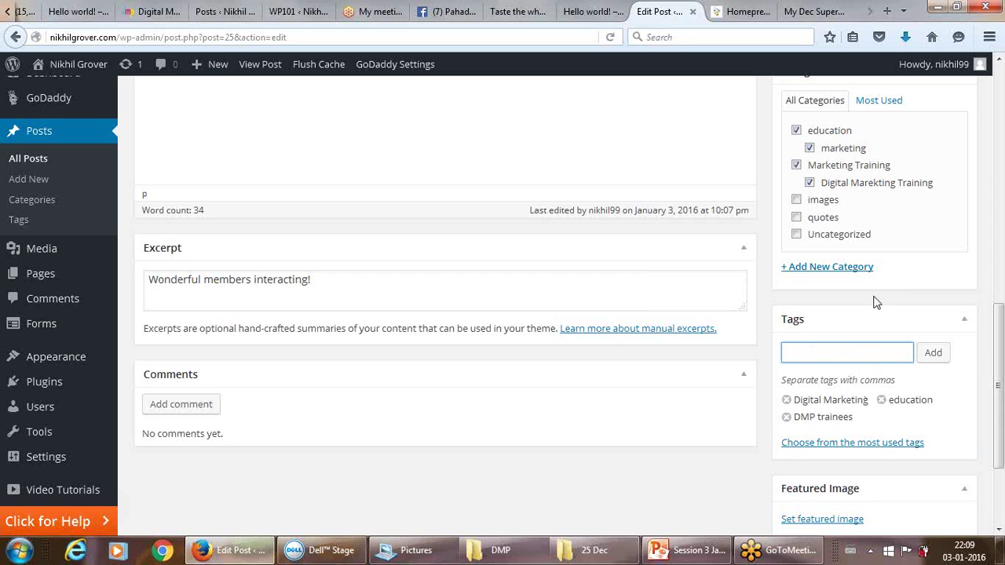
left_click_drag(997, 338, 997, 176)
left_click(944, 189)
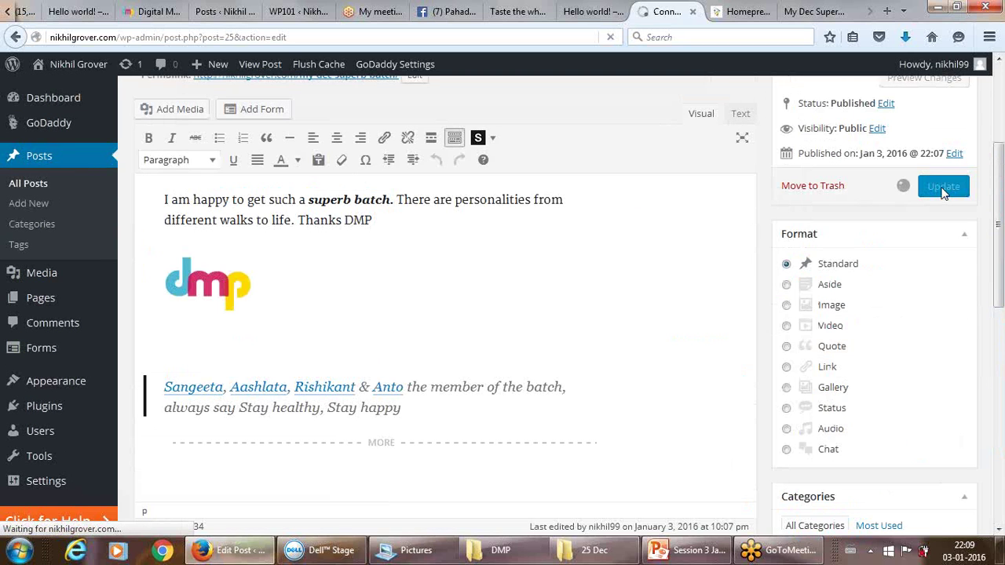
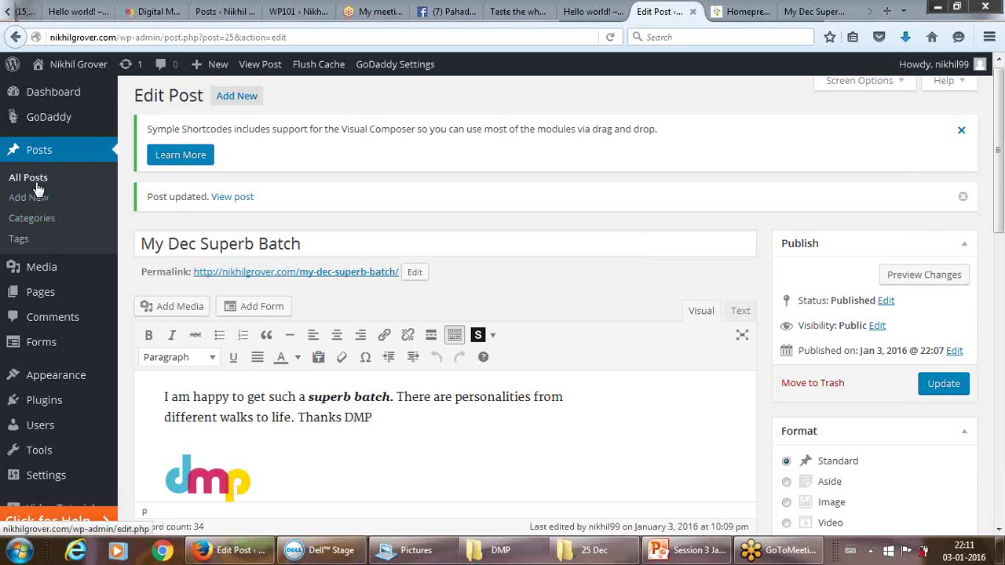
Open the list of all posts, inspect the quick edit settings of My Dec Superb Batch and close them without saving.
left_click(36, 181)
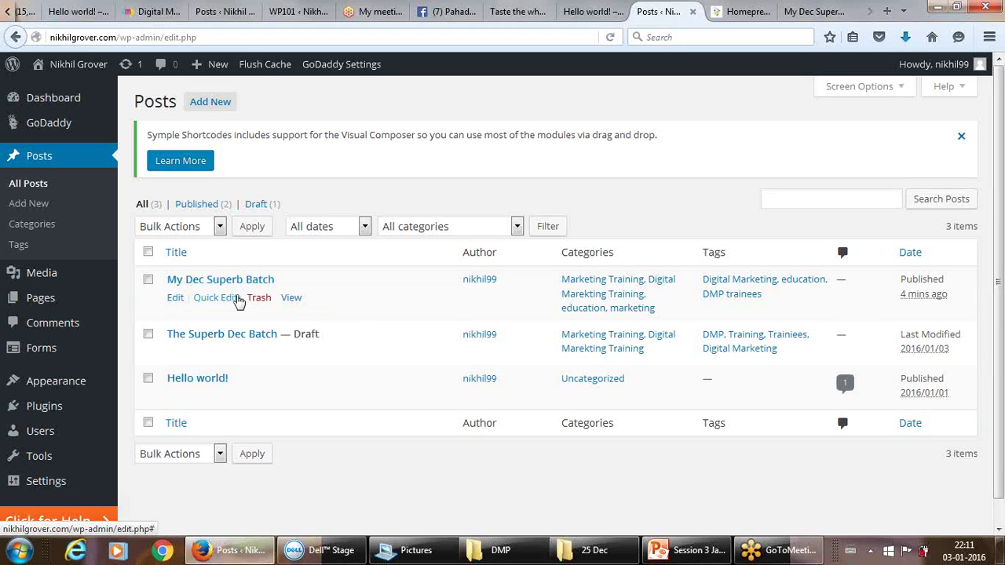
left_click(217, 299)
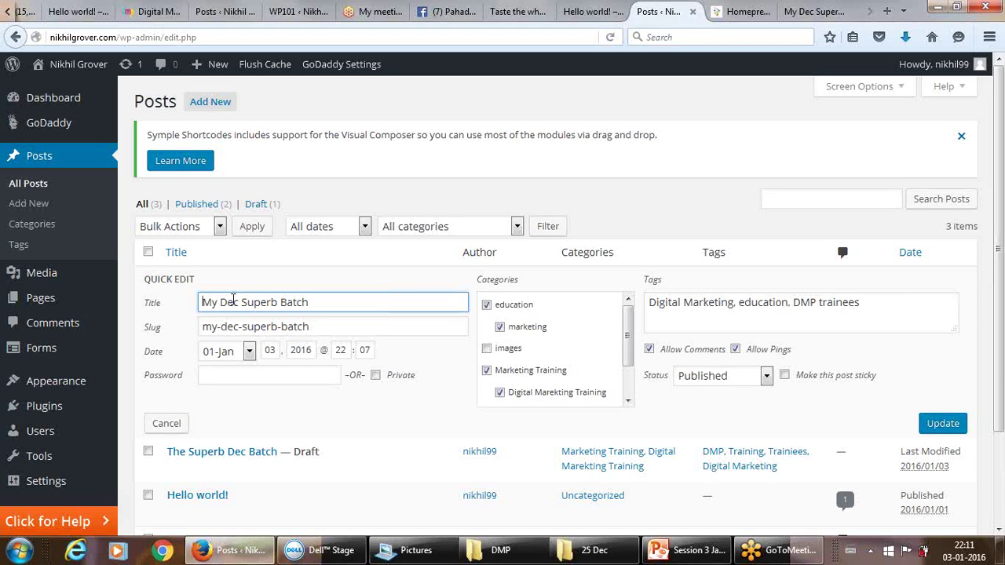
left_click(322, 328)
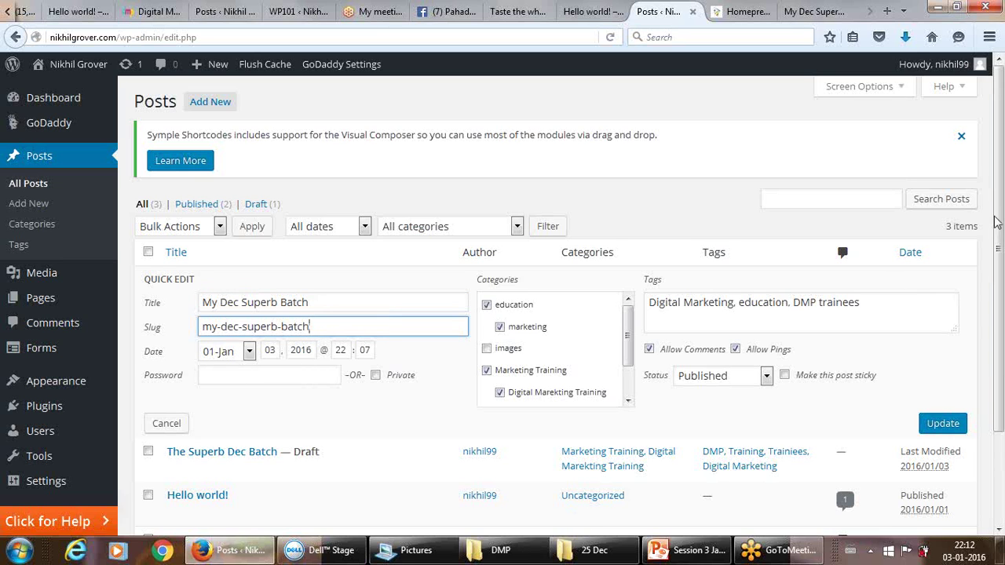
left_click_drag(1000, 226, 1002, 270)
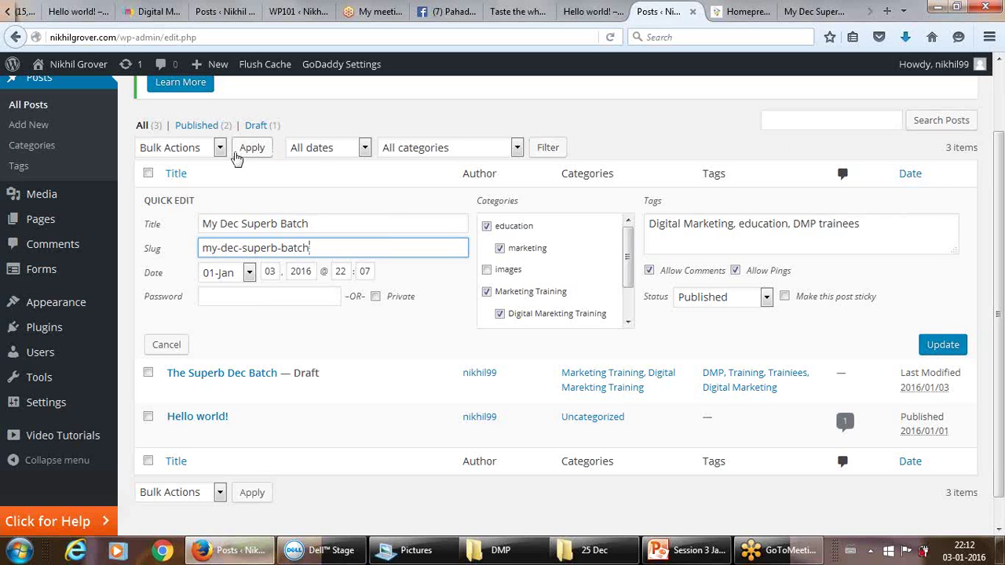
left_click(166, 344)
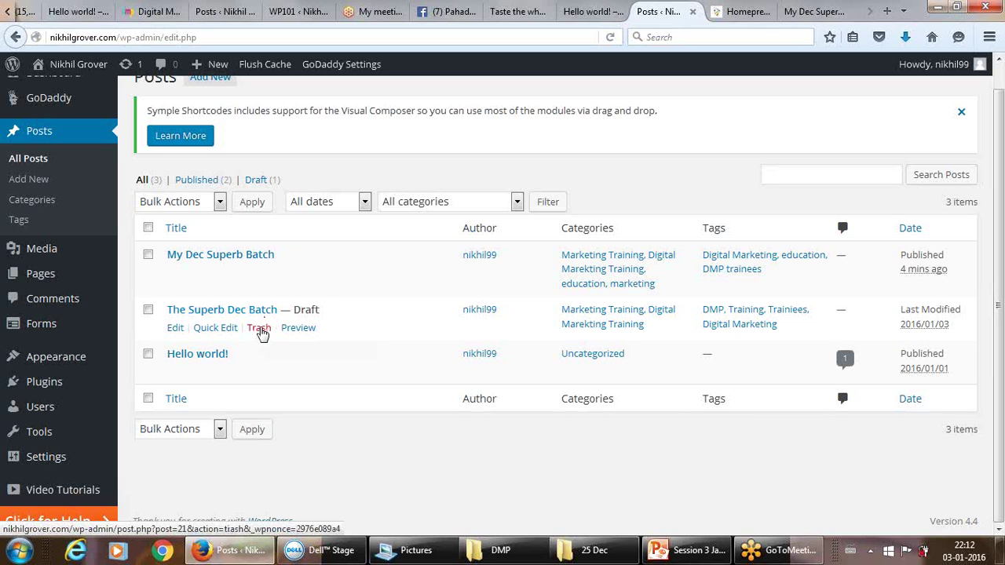
Move the draft The Superb Dec Batch to the trash and reload the resulting page.
left_click(259, 328)
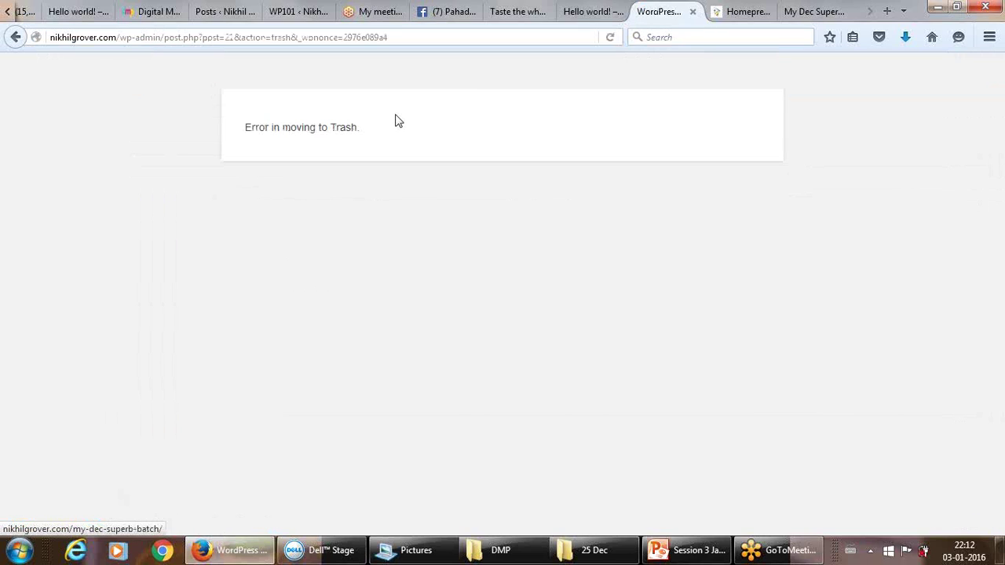
left_click(610, 38)
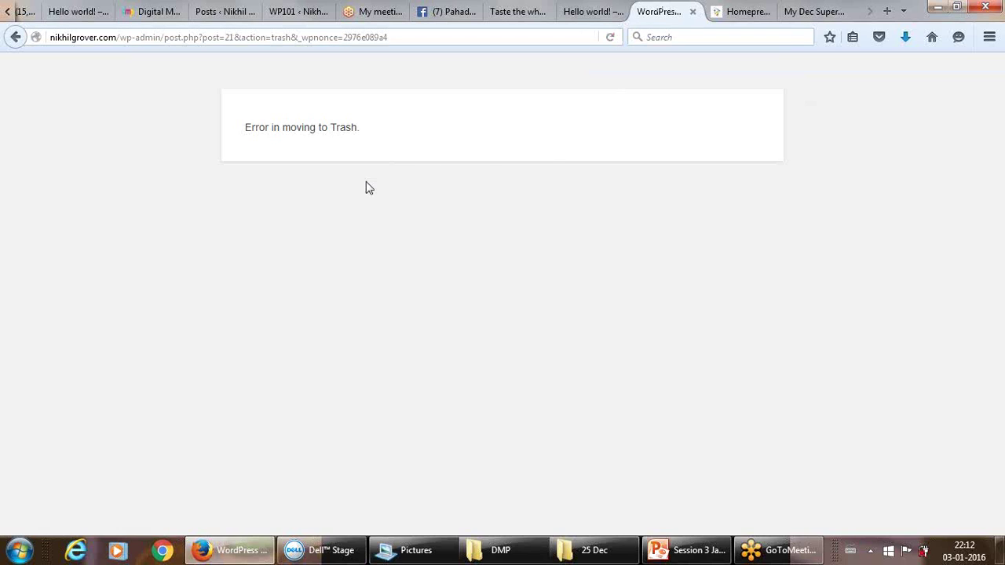
left_click(611, 37)
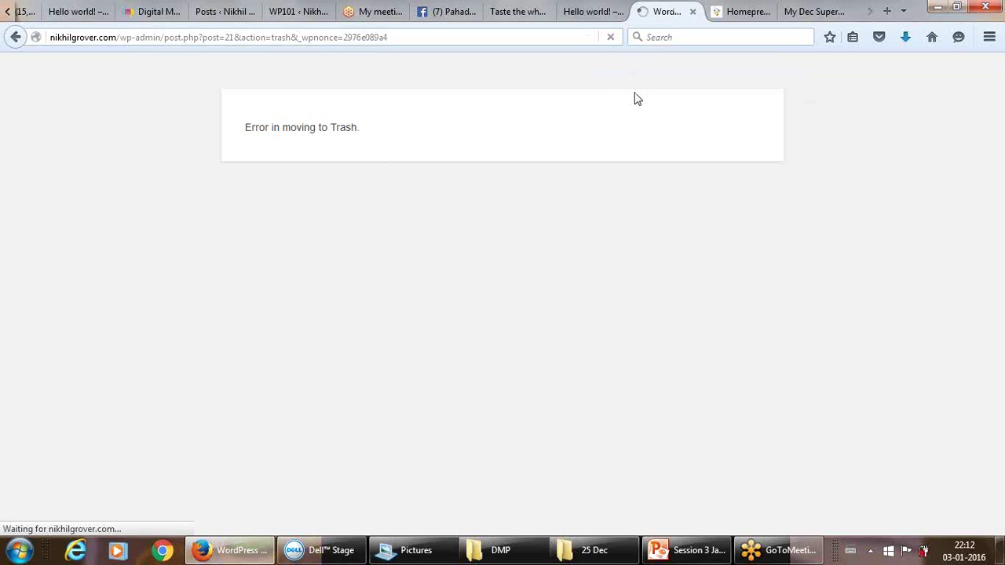
left_click(506, 36)
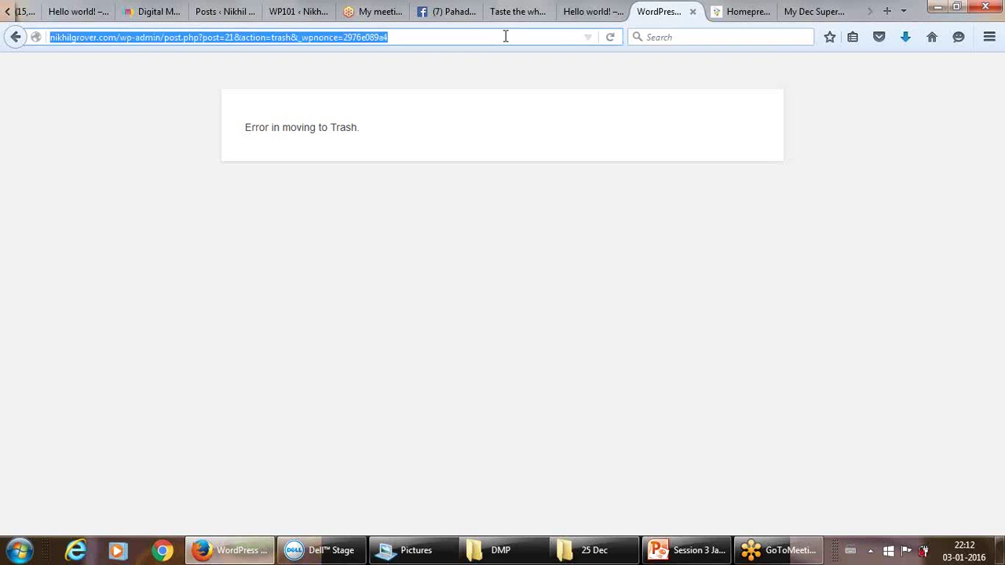
type("wordpre")
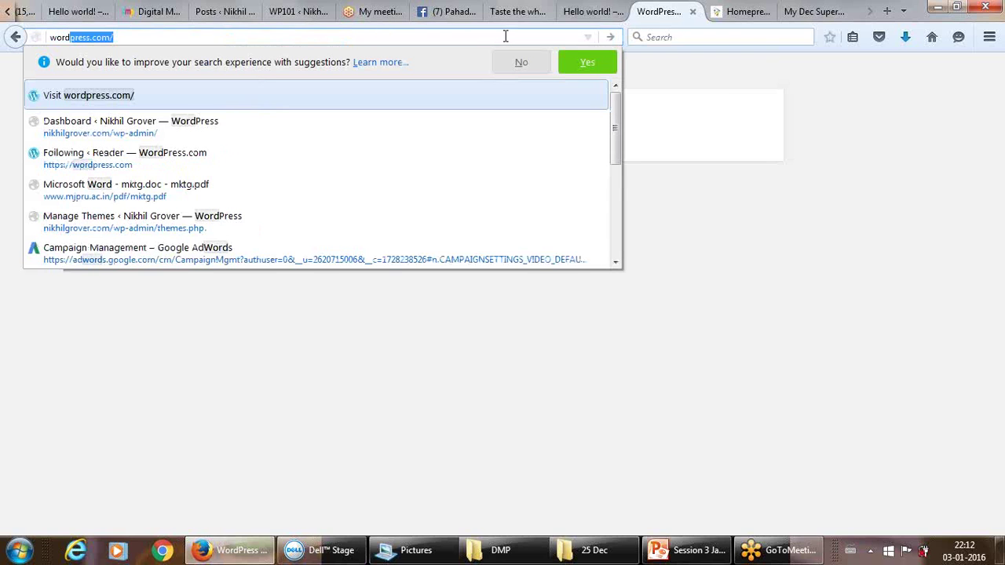
type("ss")
key("Escape")
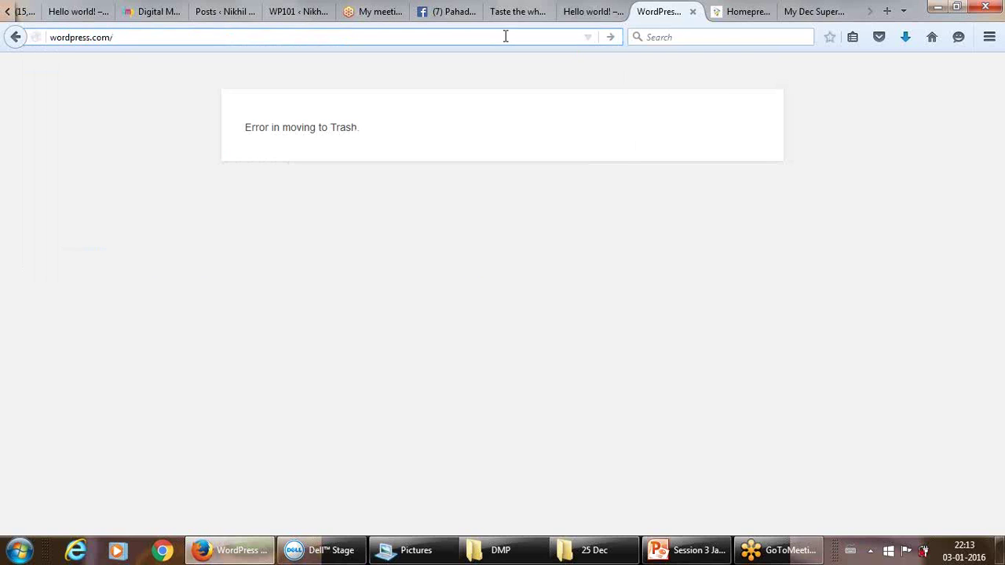
key("BackSpace")
key("BackSpace")
key("BackSpace")
key("BackSpace")
key("BackSpace")
key("BackSpace")
key("BackSpace")
key("BackSpace")
key("BackSpace")
key("BackSpace")
Load the blog's WordPress admin dashboard by entering the site's wp-admin address.
type("nikhilgrove")
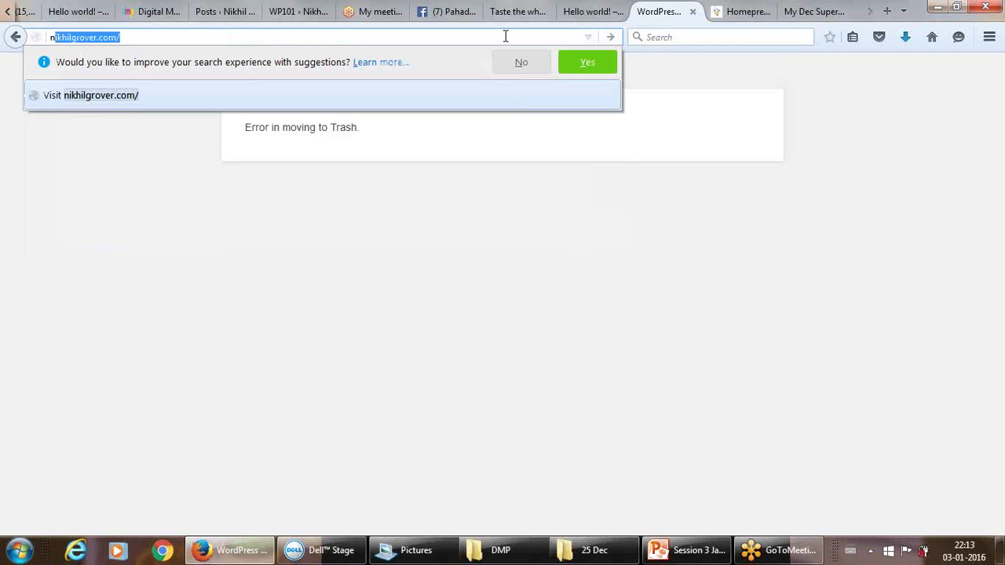
key("Right")
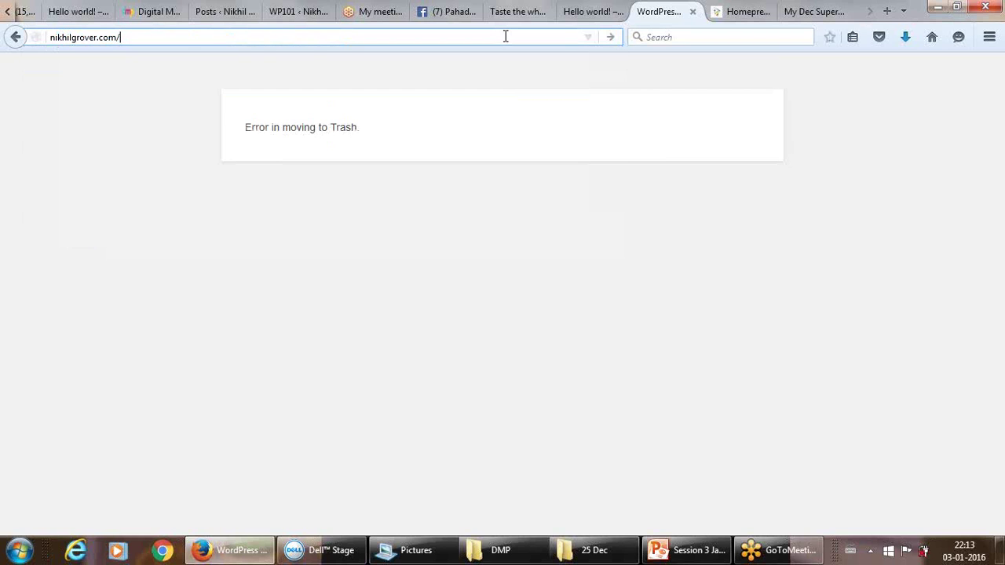
type("wp")
key("Return")
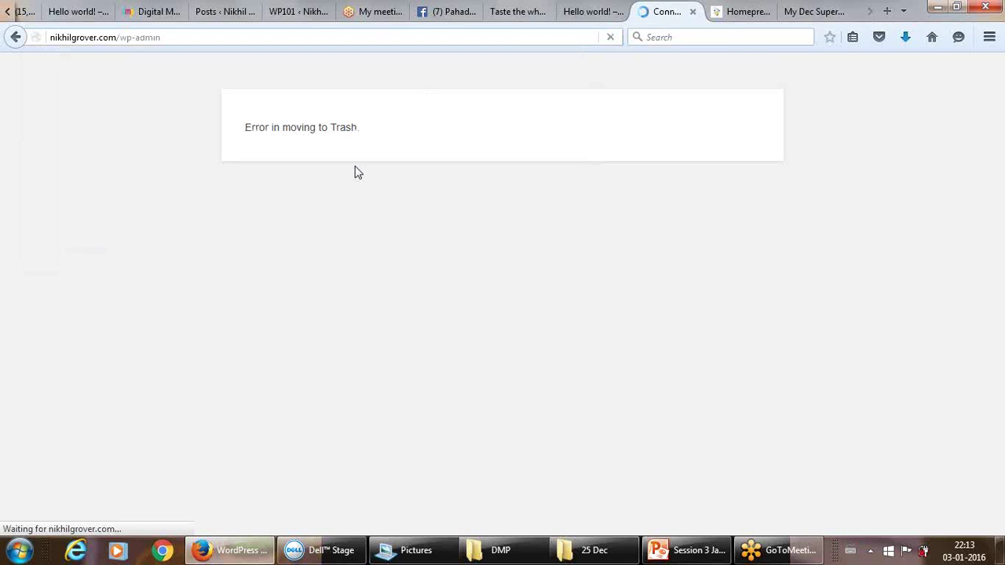
left_click(374, 11)
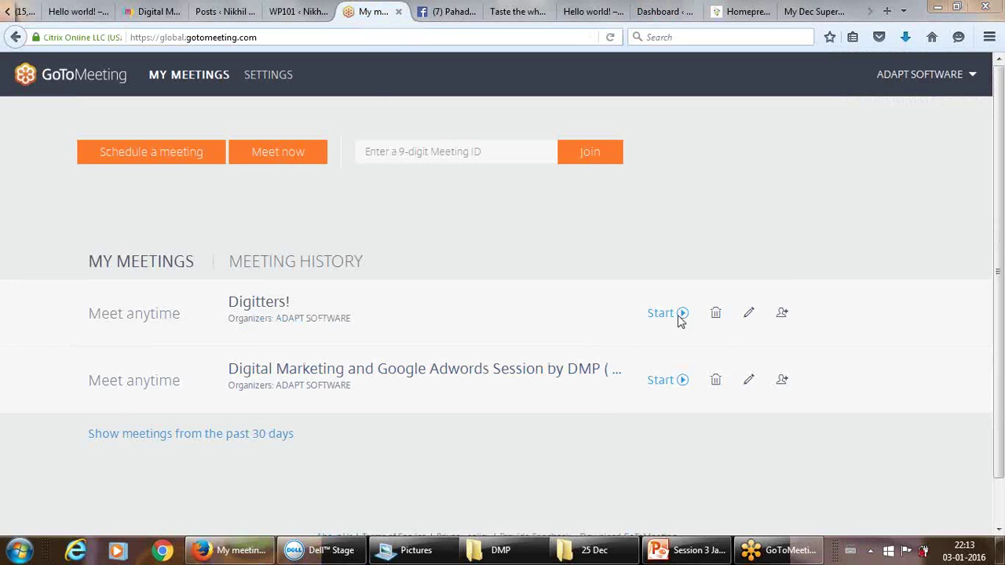
left_click(663, 11)
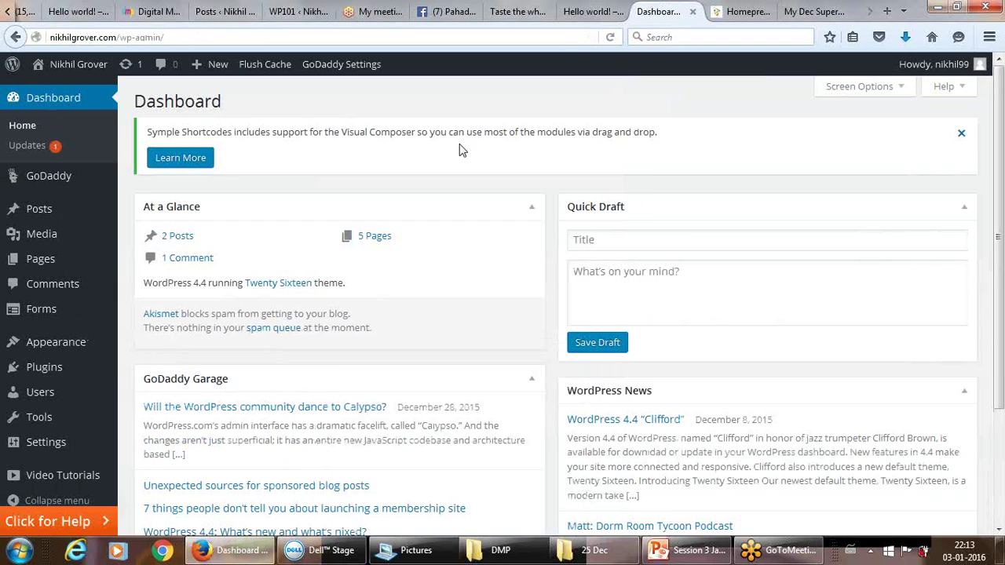
Open the list of all pages of the site.
mouse_move(45, 259)
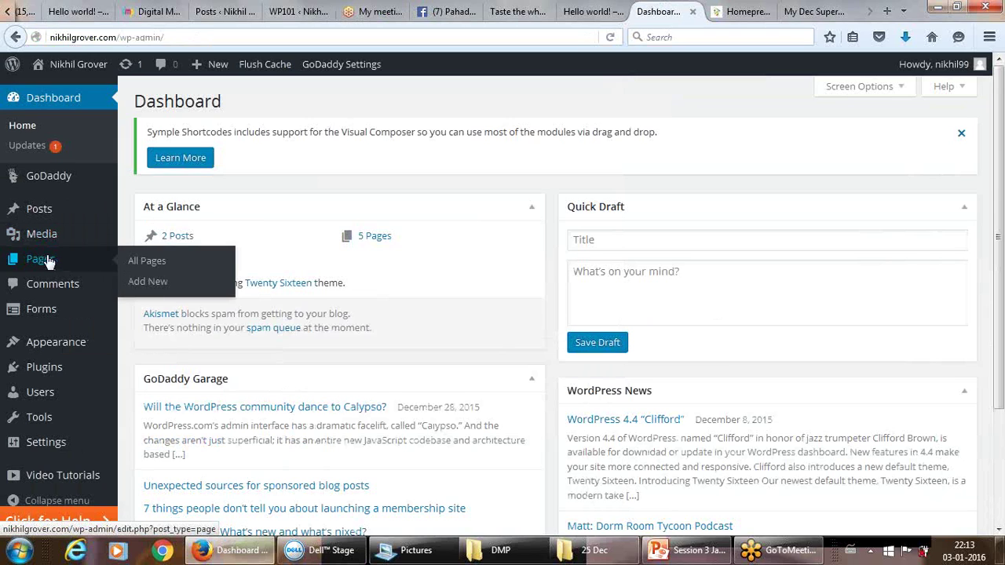
left_click(143, 265)
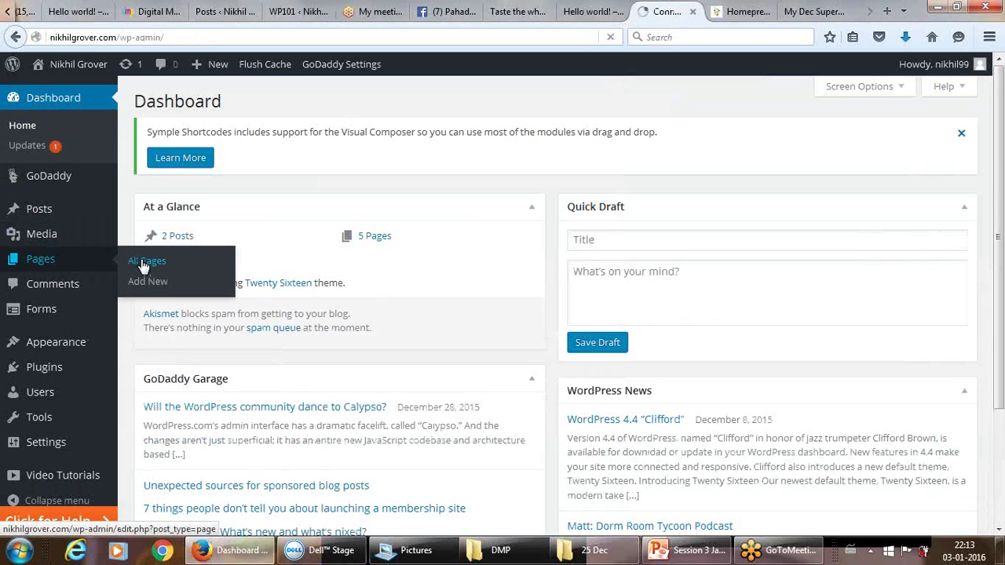
mouse_move(43, 213)
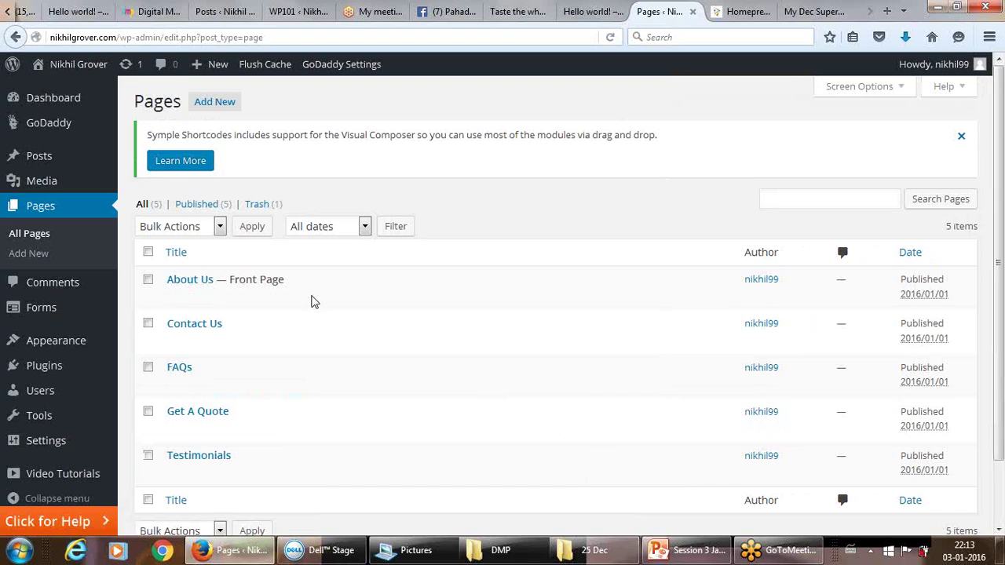
Open the posts list and show only the posts in the trash.
left_click(46, 158)
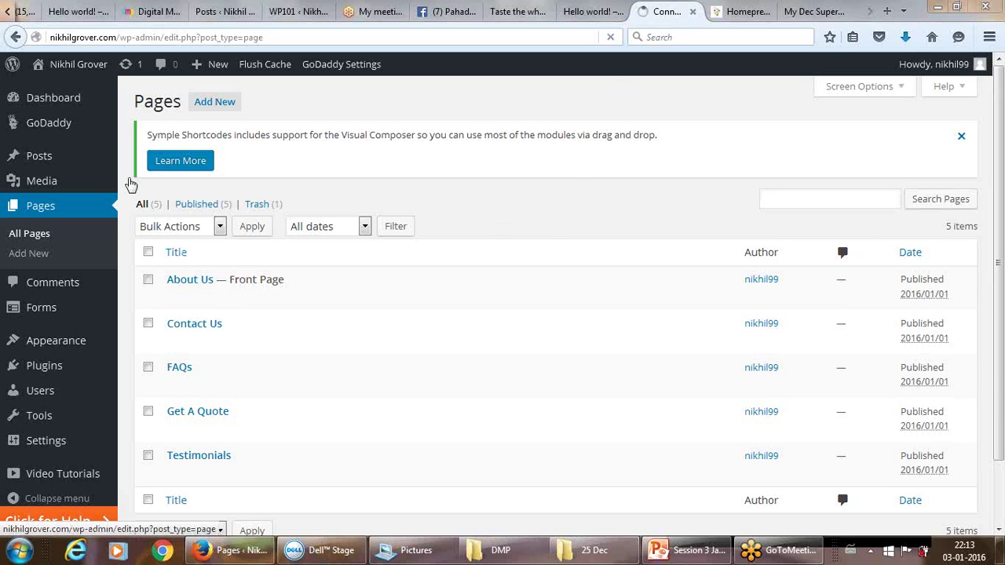
left_click(40, 157)
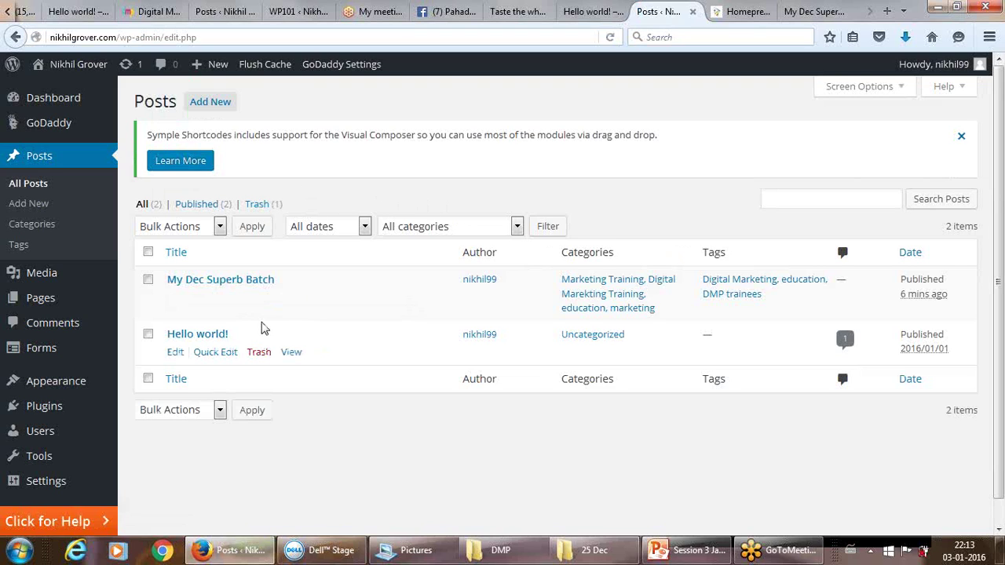
left_click(259, 210)
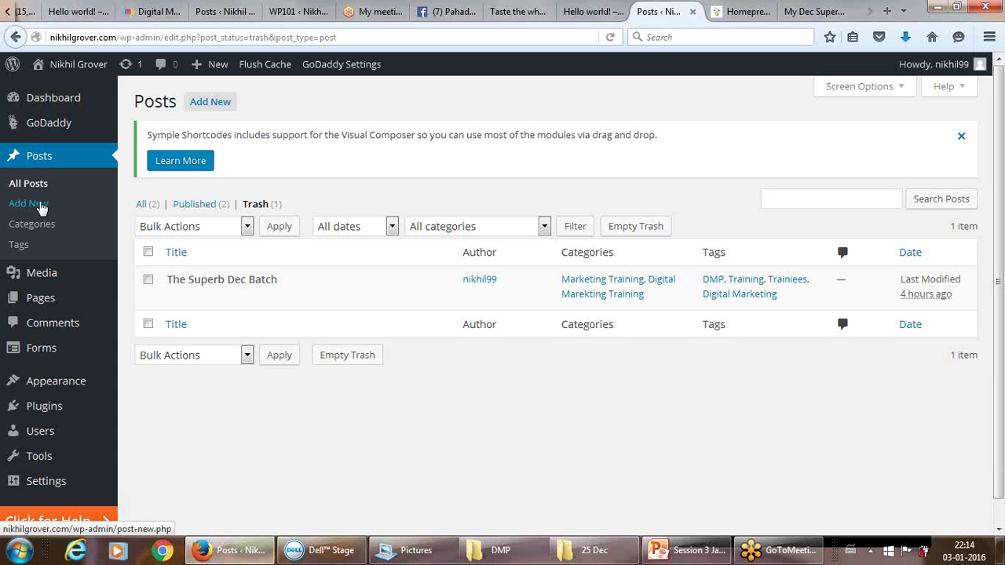
Open the post categories page and enter Online as the name of a new category.
left_click(42, 225)
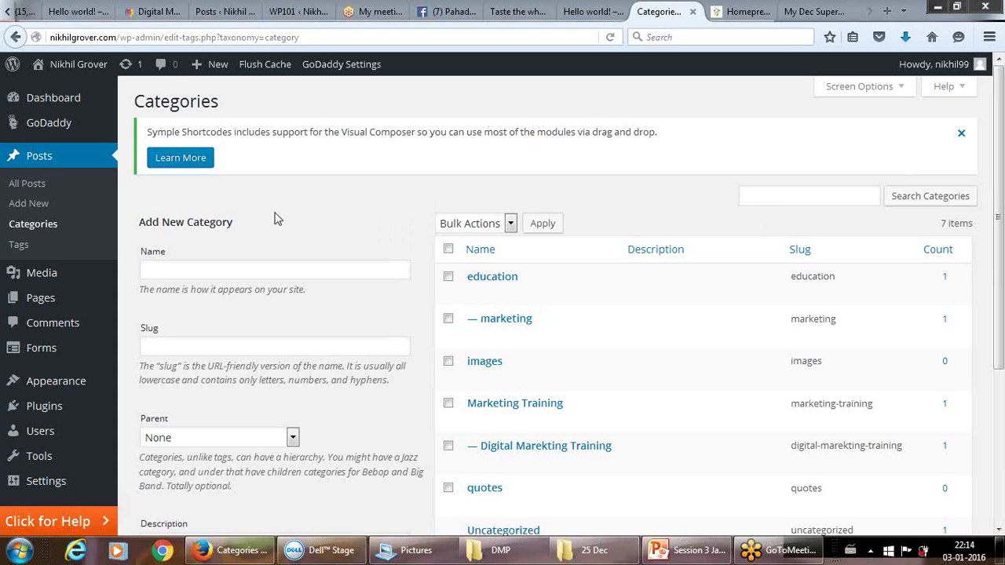
left_click(256, 250)
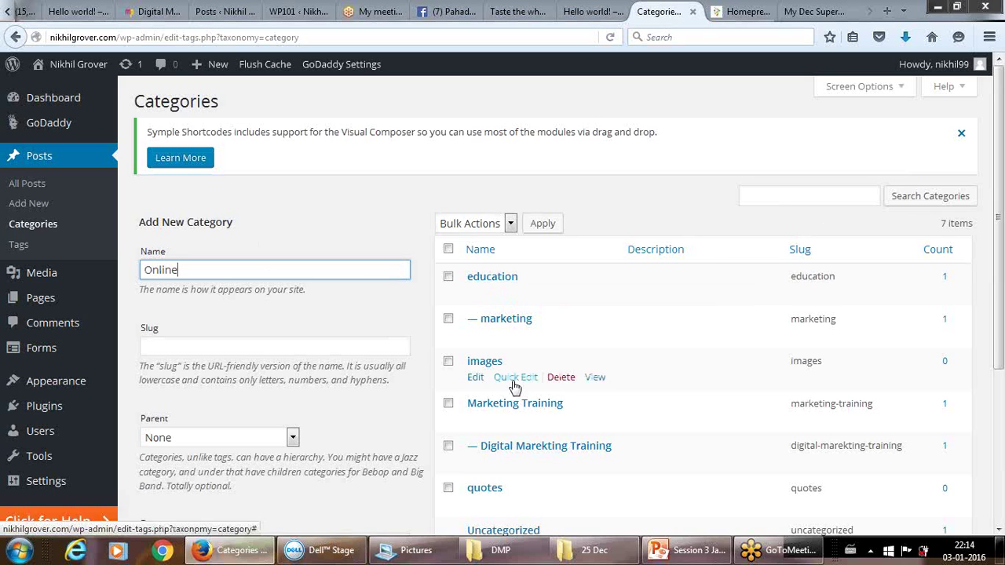
left_click(416, 397)
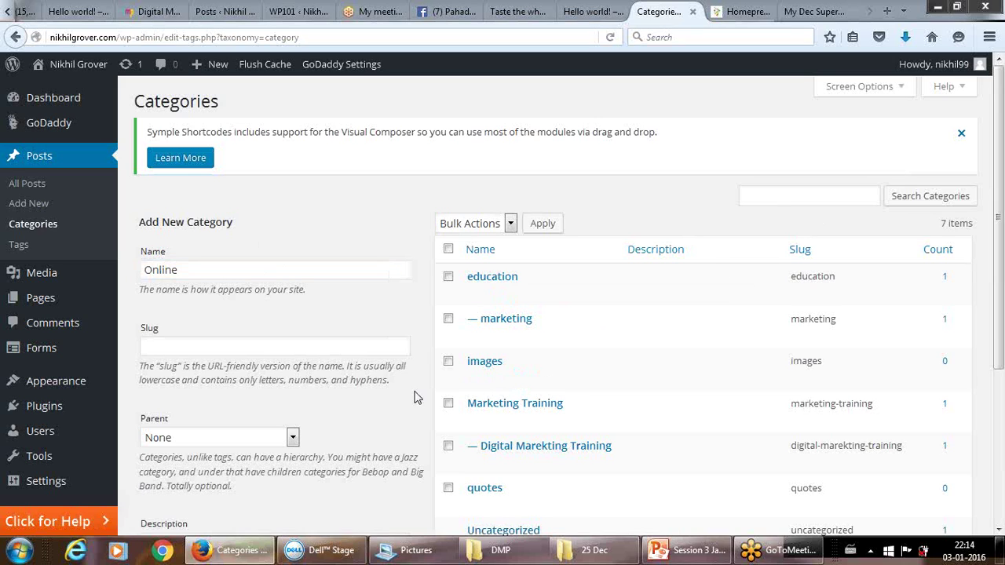
left_click(337, 348)
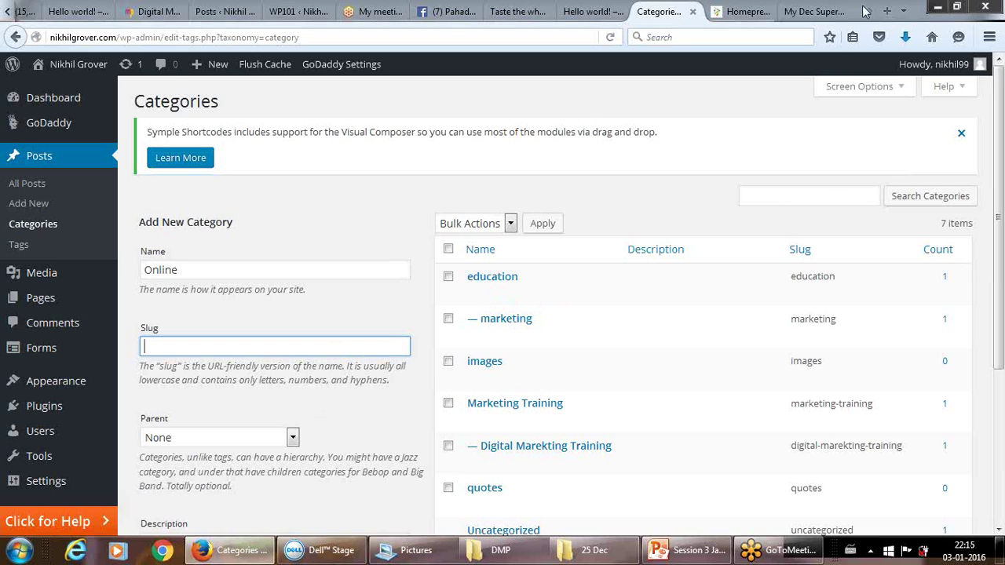
left_click(987, 7)
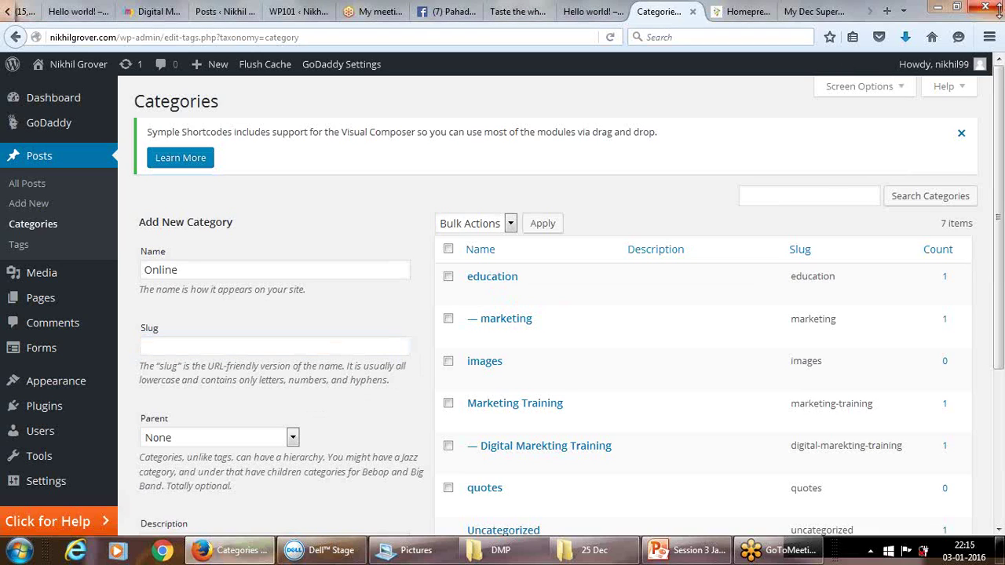
left_click(730, 92)
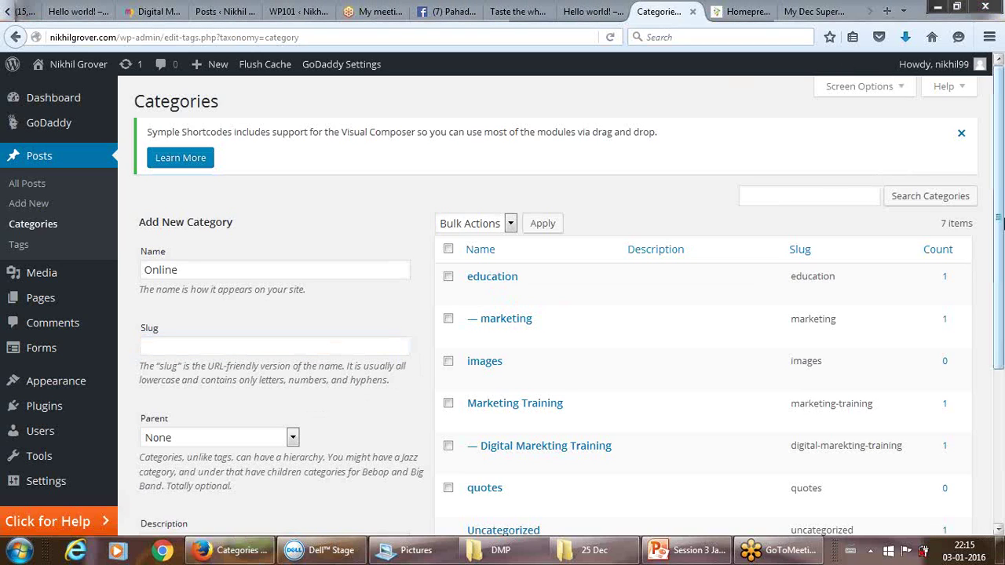
Set the new category's parent to education.
left_click_drag(1002, 220, 991, 330)
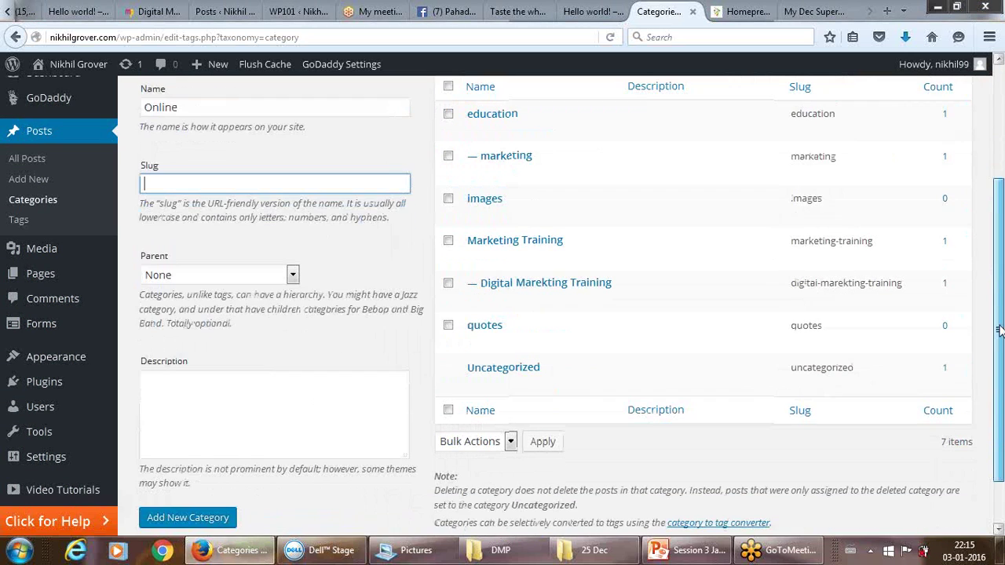
left_click(242, 276)
key("Down")
key("Return")
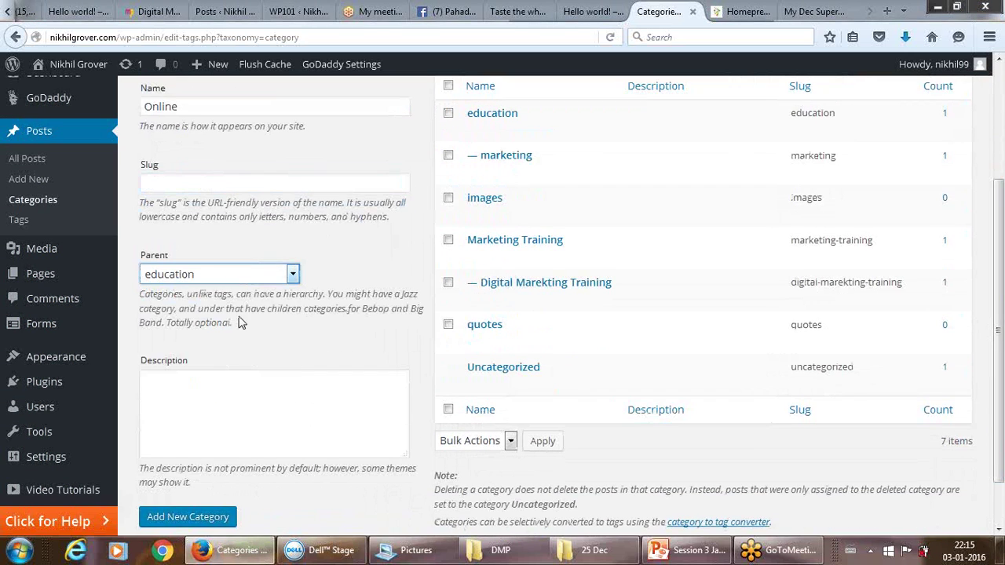
left_click(226, 386)
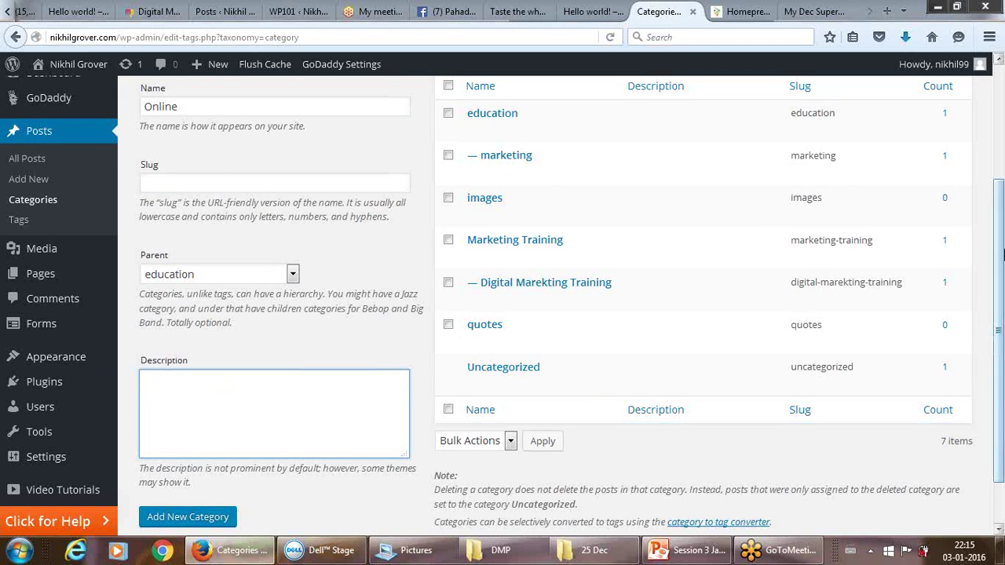
scroll(1000, 248, "down", 2)
scroll(1000, 248, "up", 5)
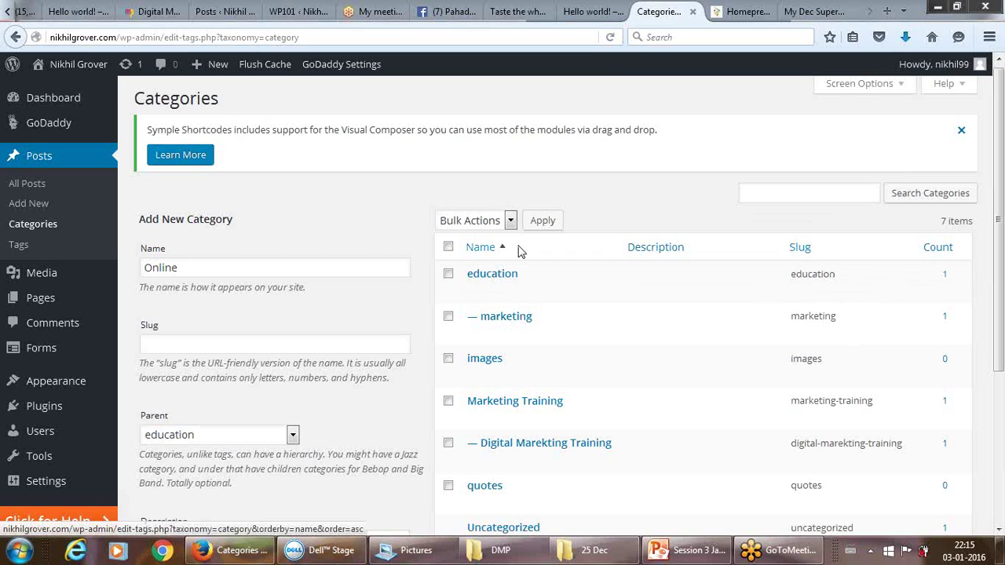
Select the images and Digital Marekting Training categories, view the available bulk actions, and clear both selections.
left_click(448, 276)
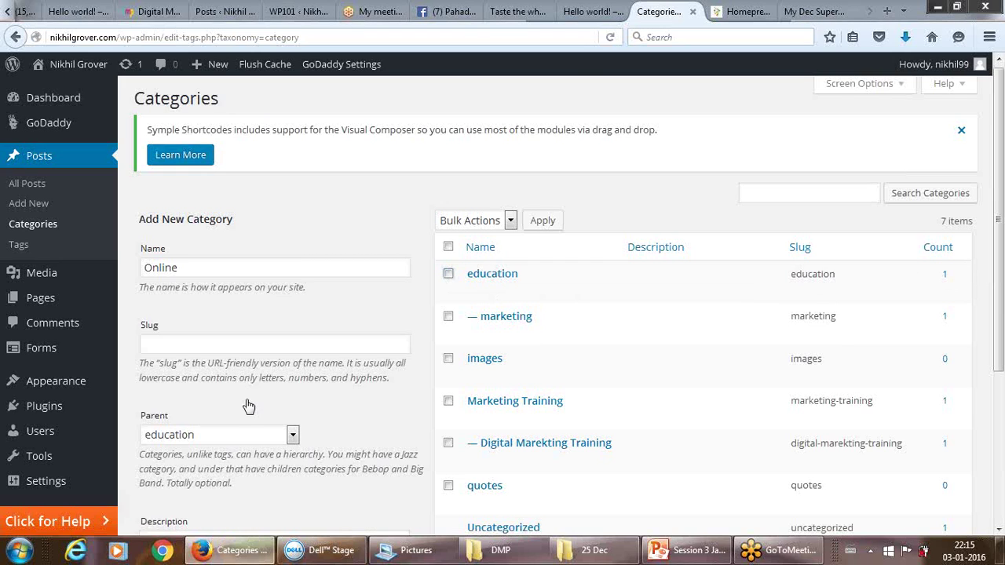
left_click_drag(999, 124, 999, 182)
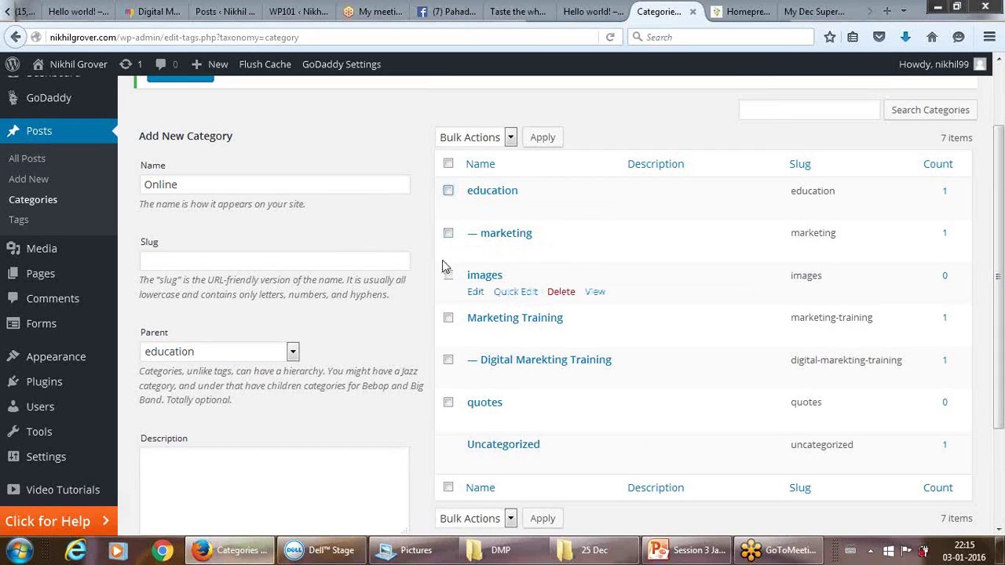
left_click(447, 361)
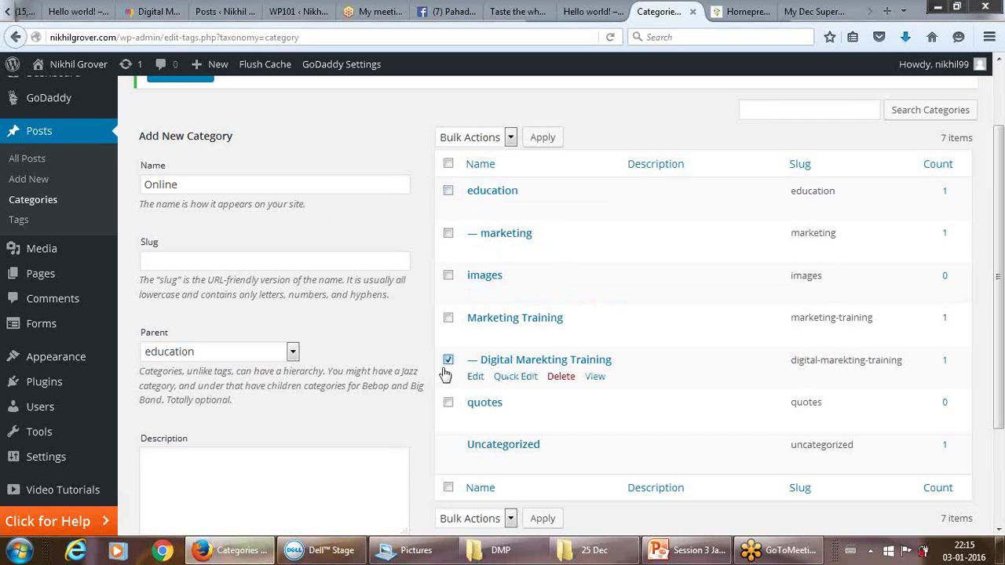
left_click(448, 277)
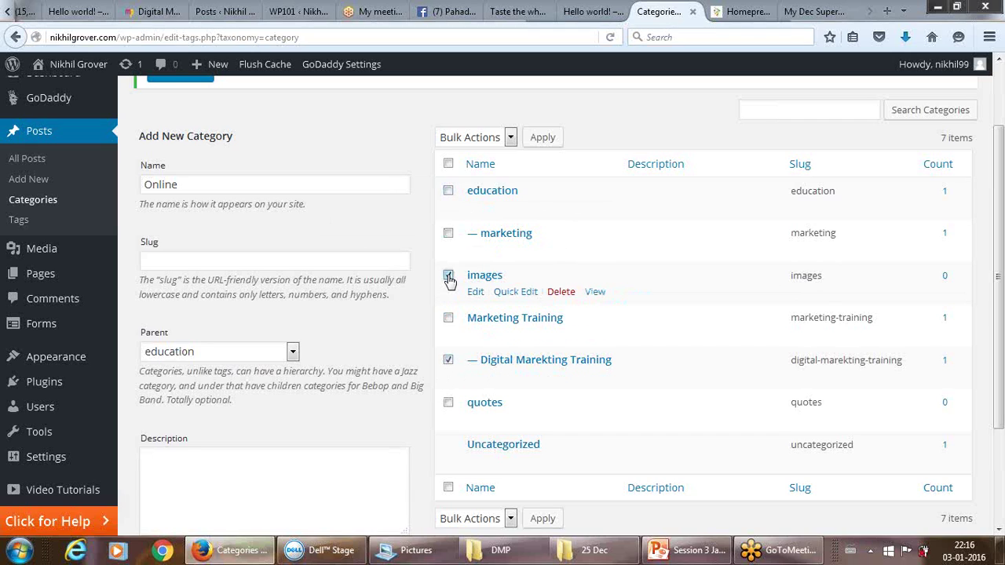
left_click(479, 139)
left_click(479, 140)
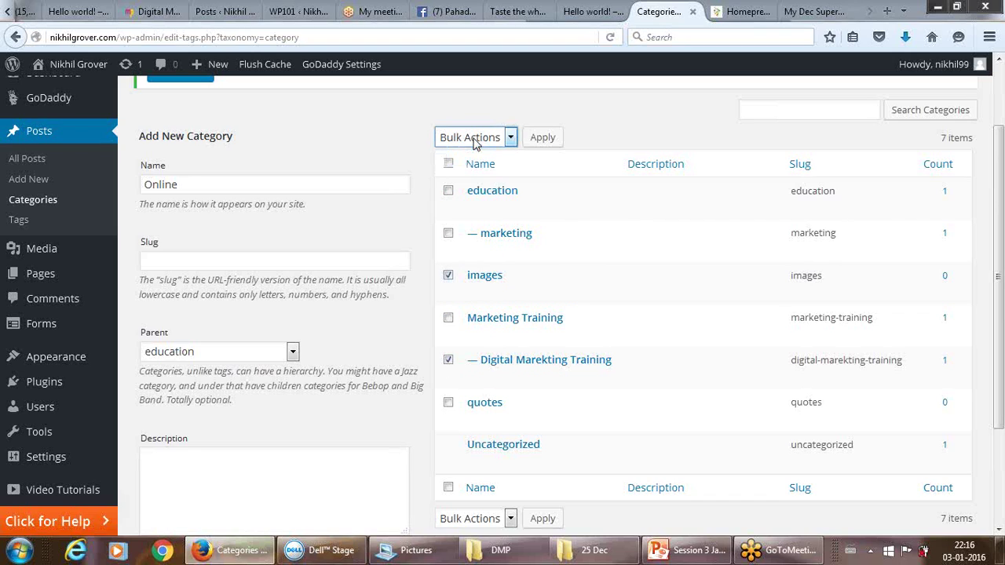
left_click(621, 140)
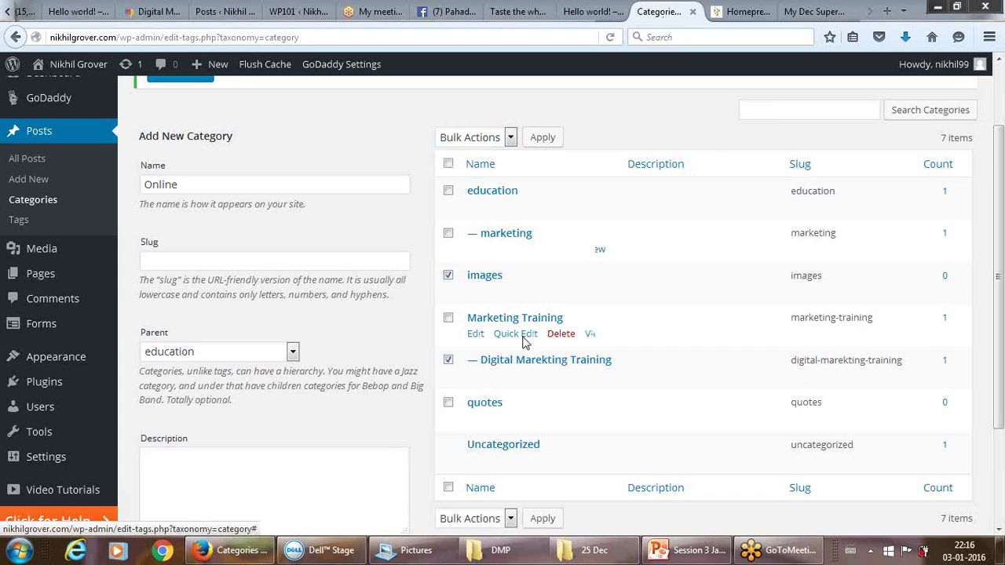
left_click(506, 139)
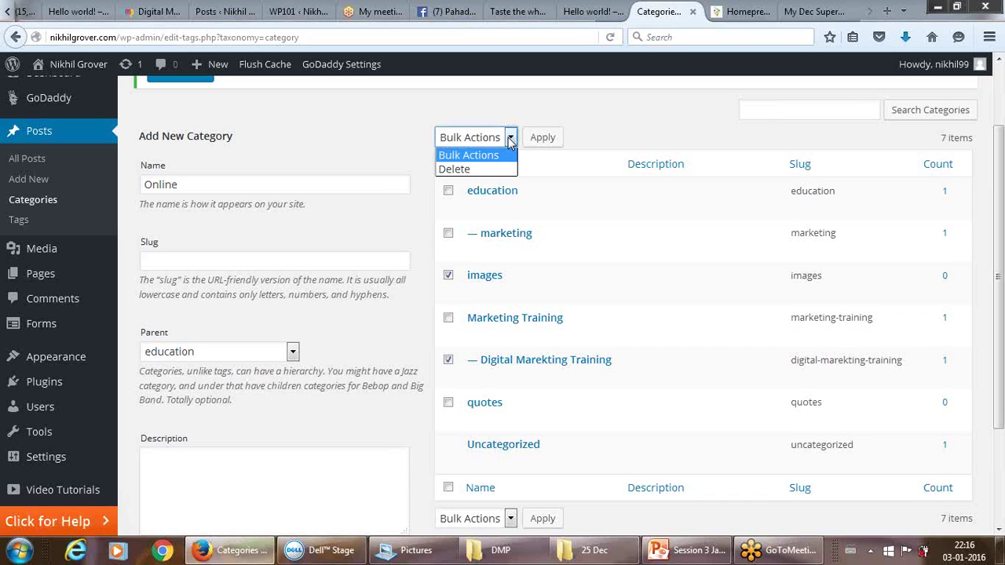
left_click(509, 140)
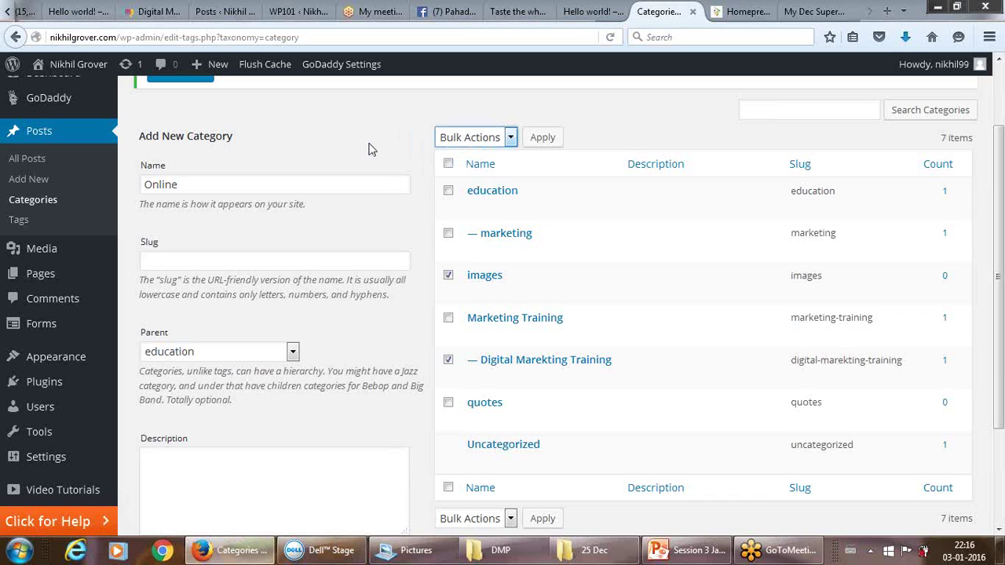
left_click(450, 144)
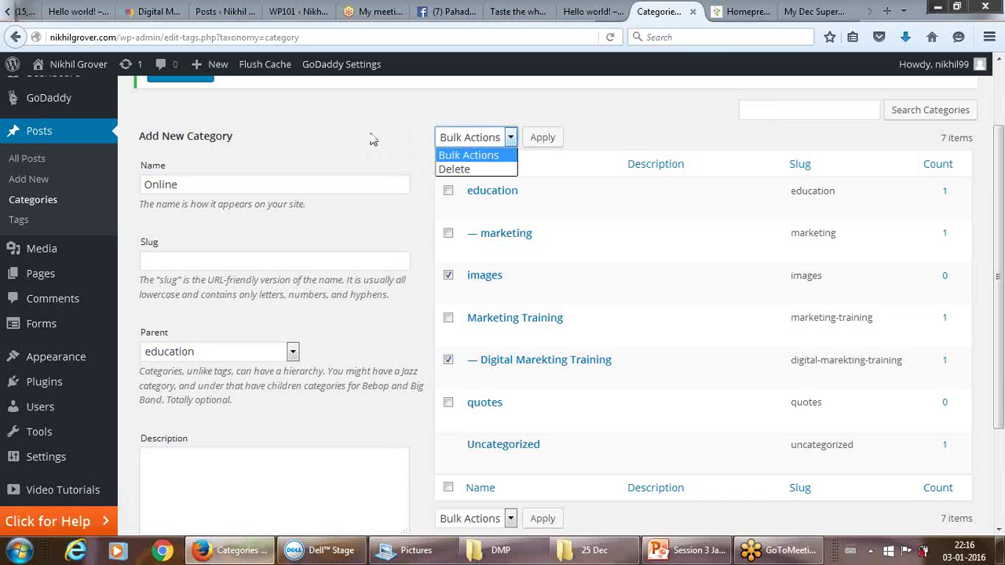
left_click(373, 140)
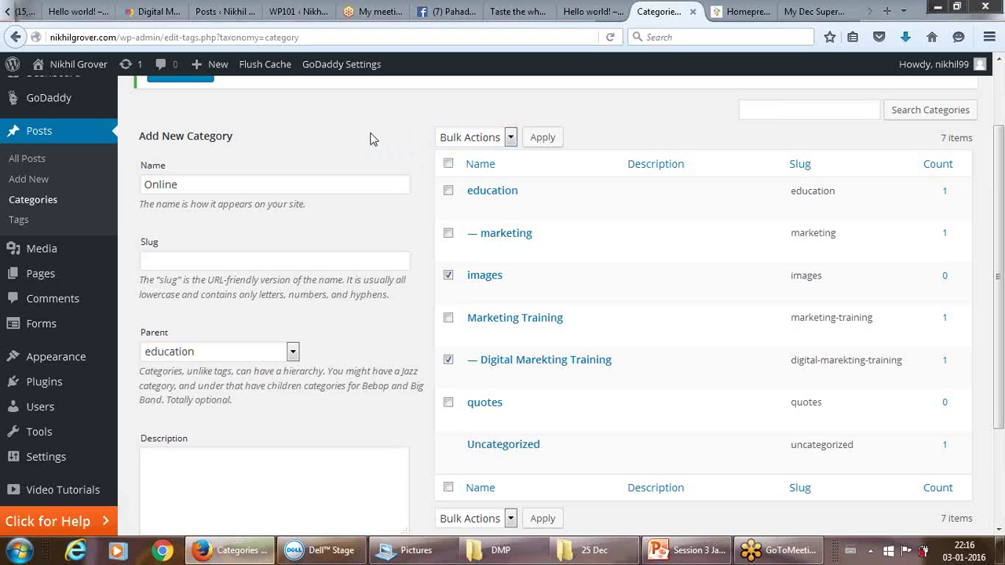
left_click(449, 276)
left_click(448, 359)
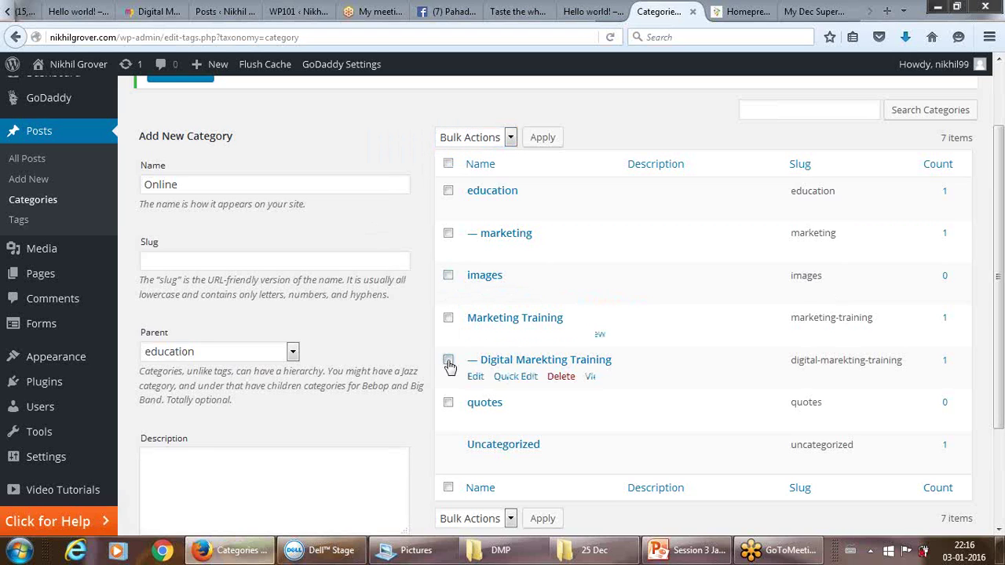
Add the Online category and check its place under education in the category list.
scroll(997, 384, "down", 3)
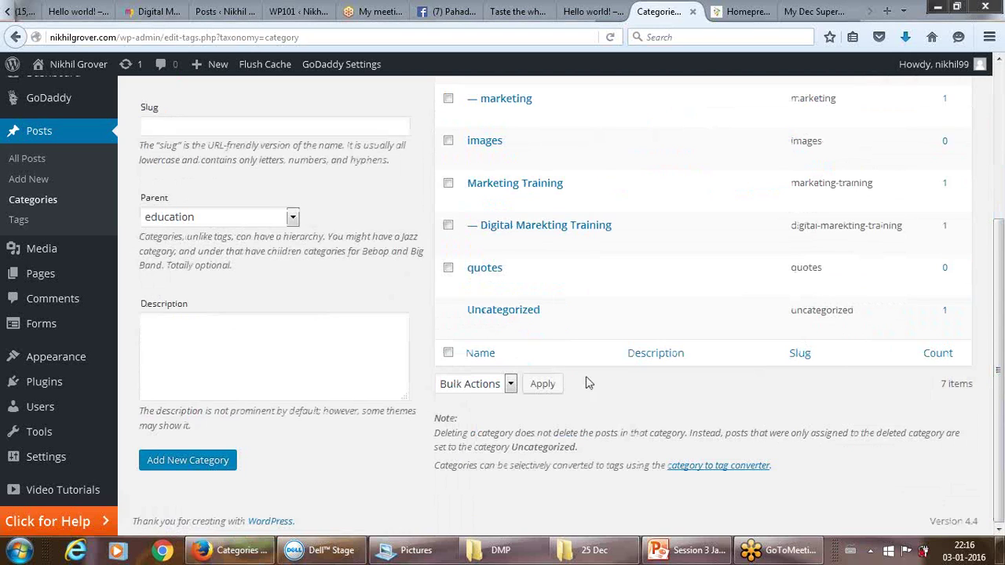
left_click(212, 462)
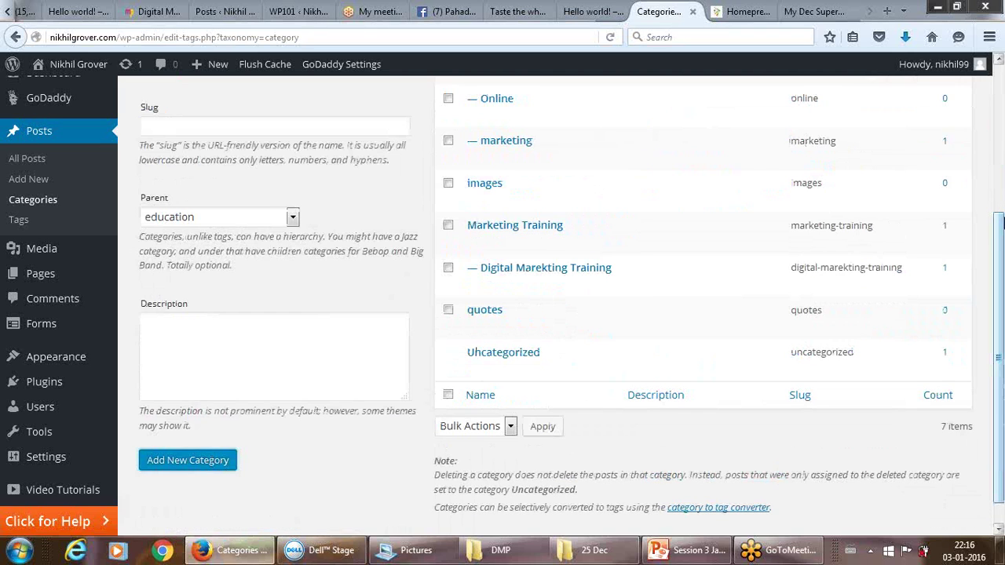
left_click_drag(1002, 227, 1002, 141)
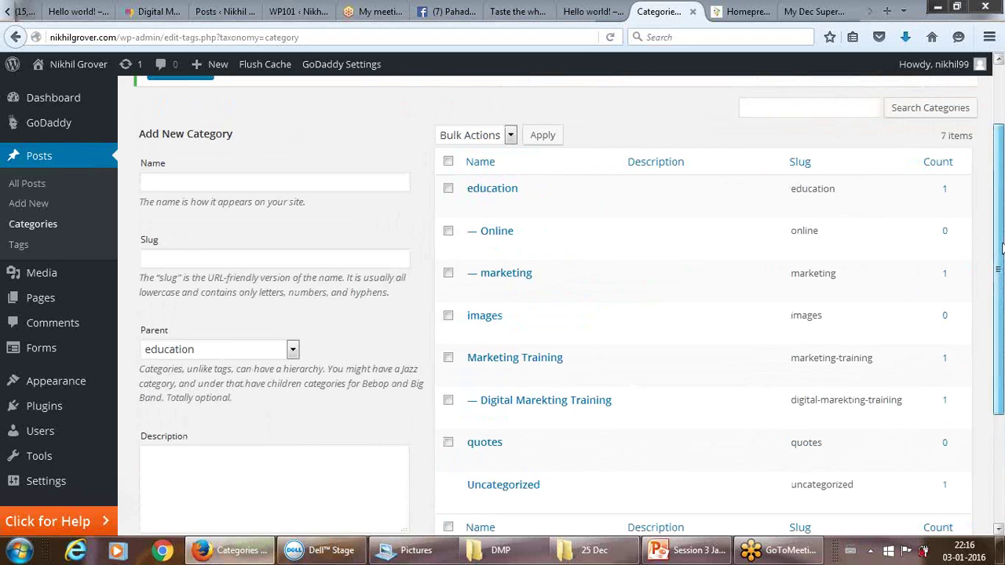
left_click_drag(1002, 248, 1000, 179)
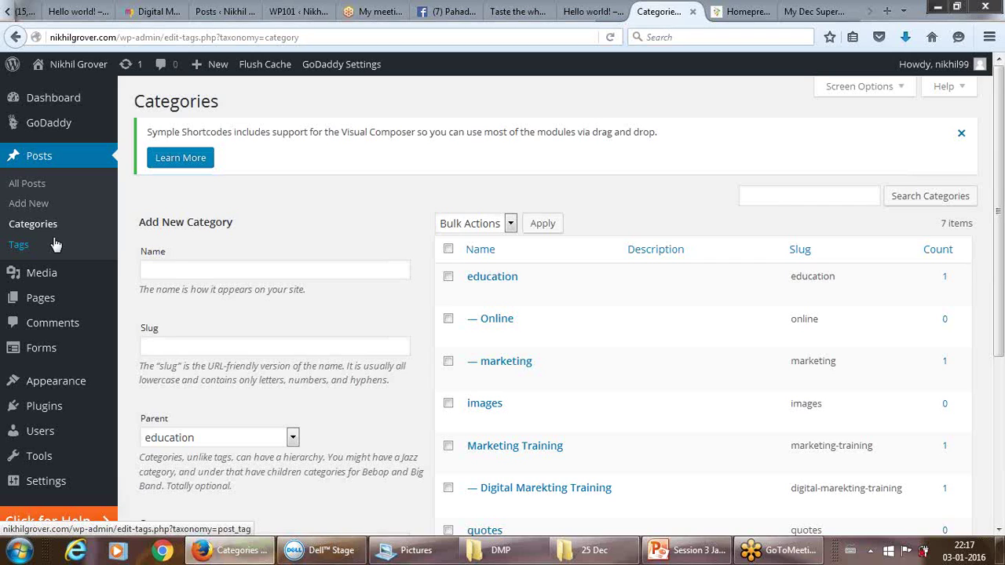
Open the site's dashboard and switch to the Session 3 Jan 2016 presentation in PowerPoint.
mouse_move(55, 68)
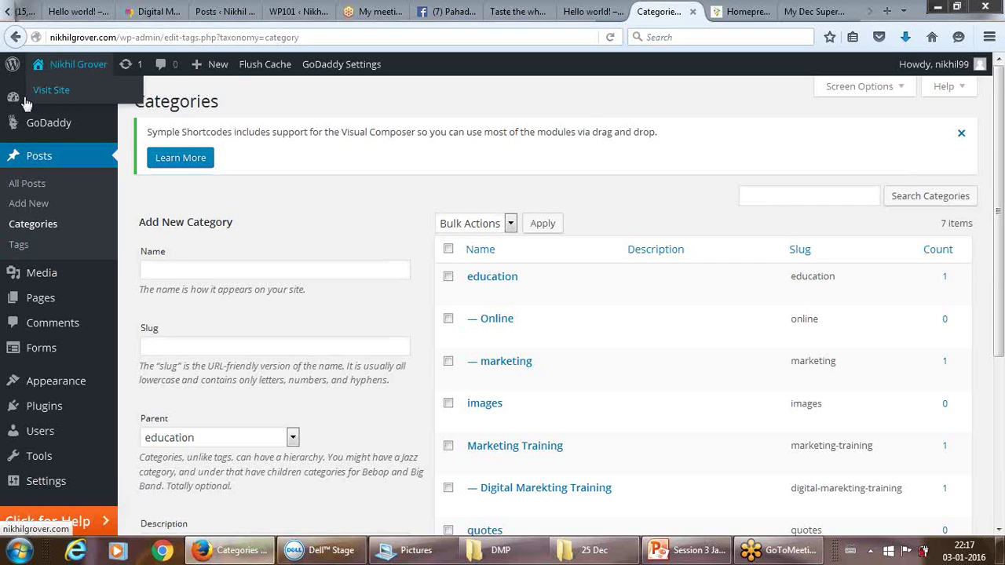
left_click(37, 102)
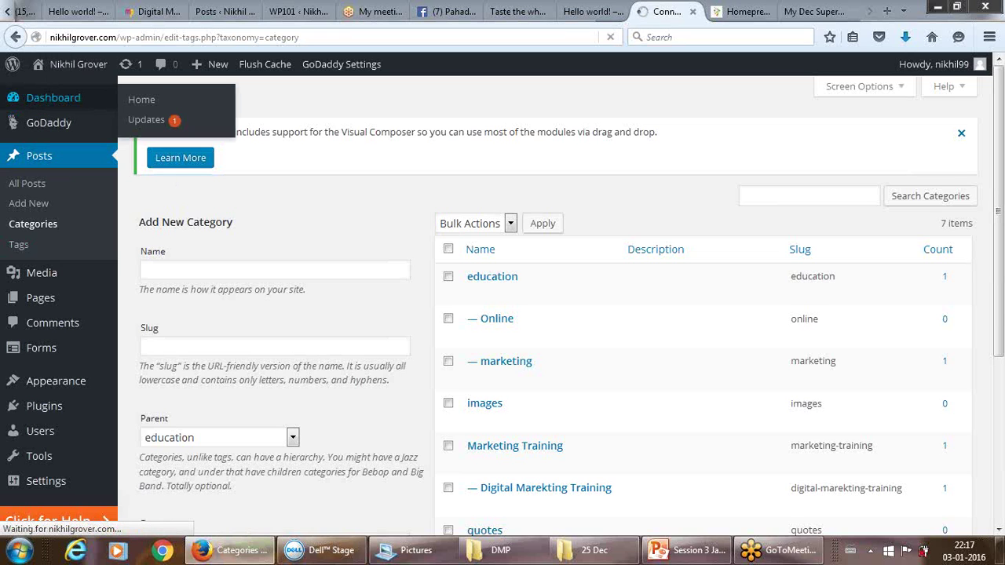
left_click(701, 551)
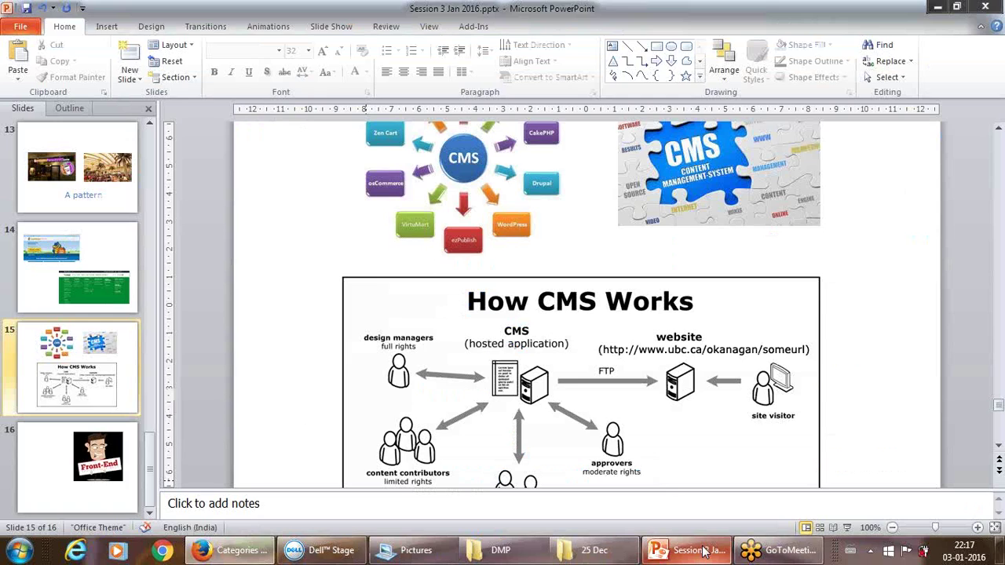